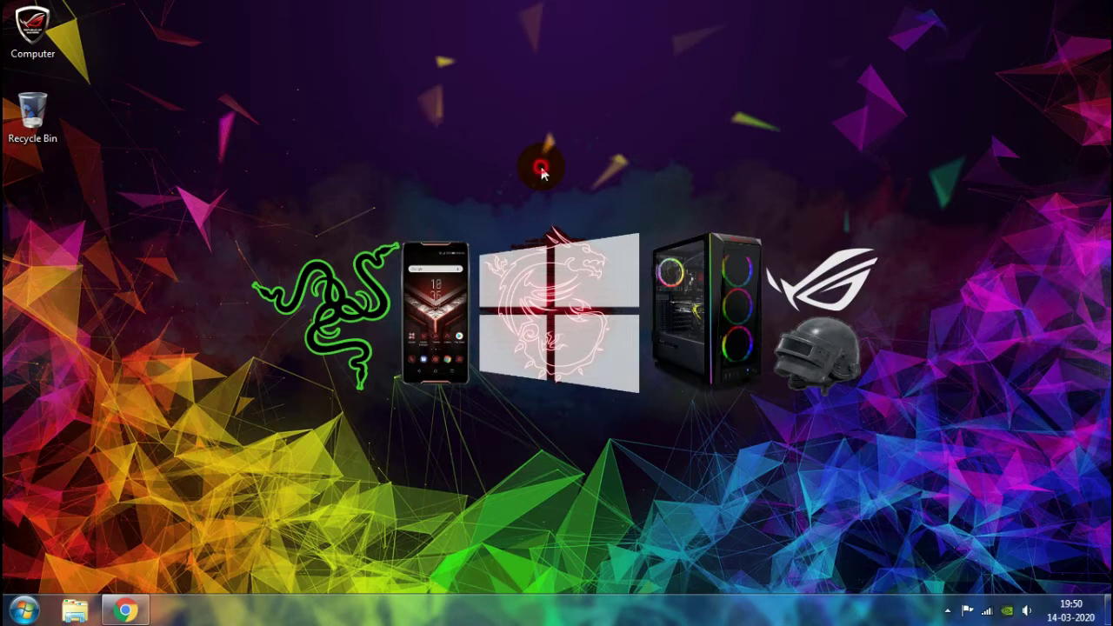
- Switch to Chrome, compare the OBS Studio and Streamlabs websites, and download the Streamlabs OBS installer
click(125, 611)
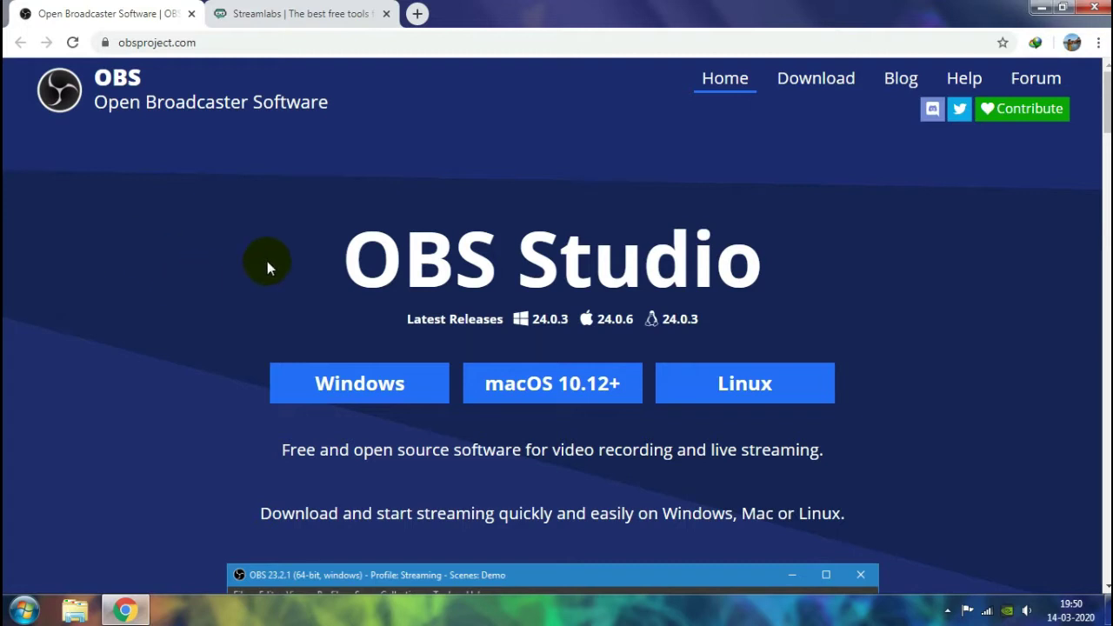
click(267, 8)
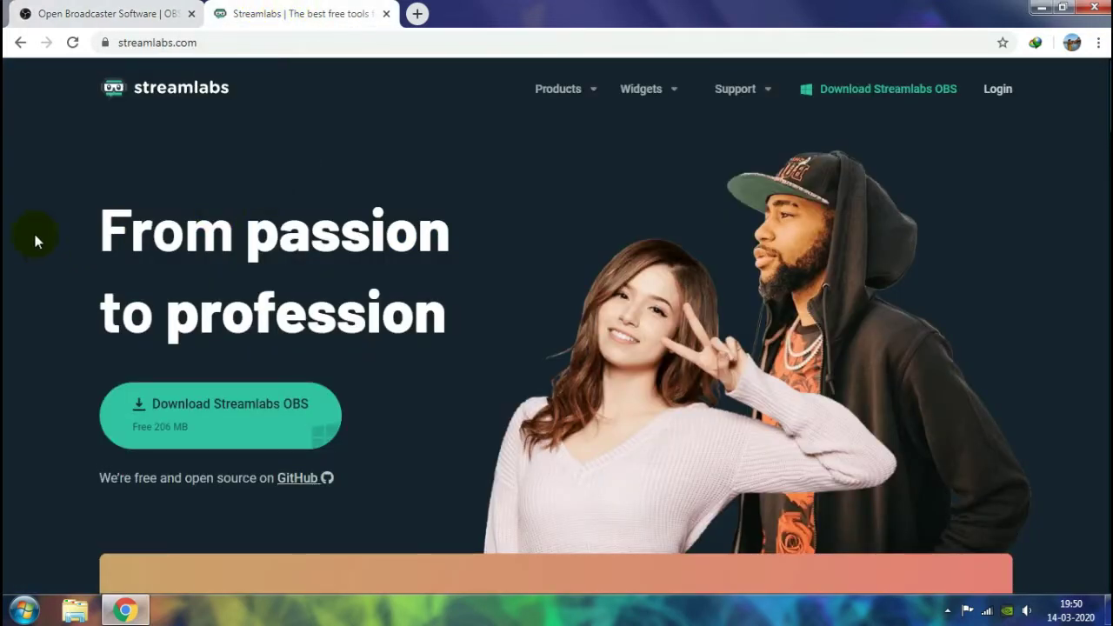
click(74, 13)
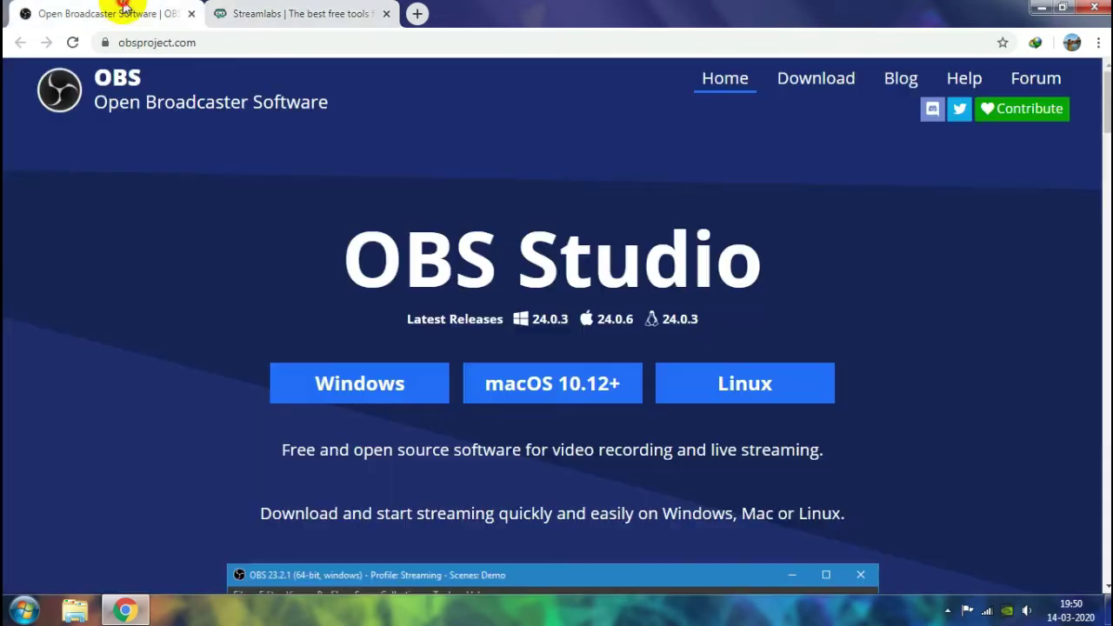
click(267, 9)
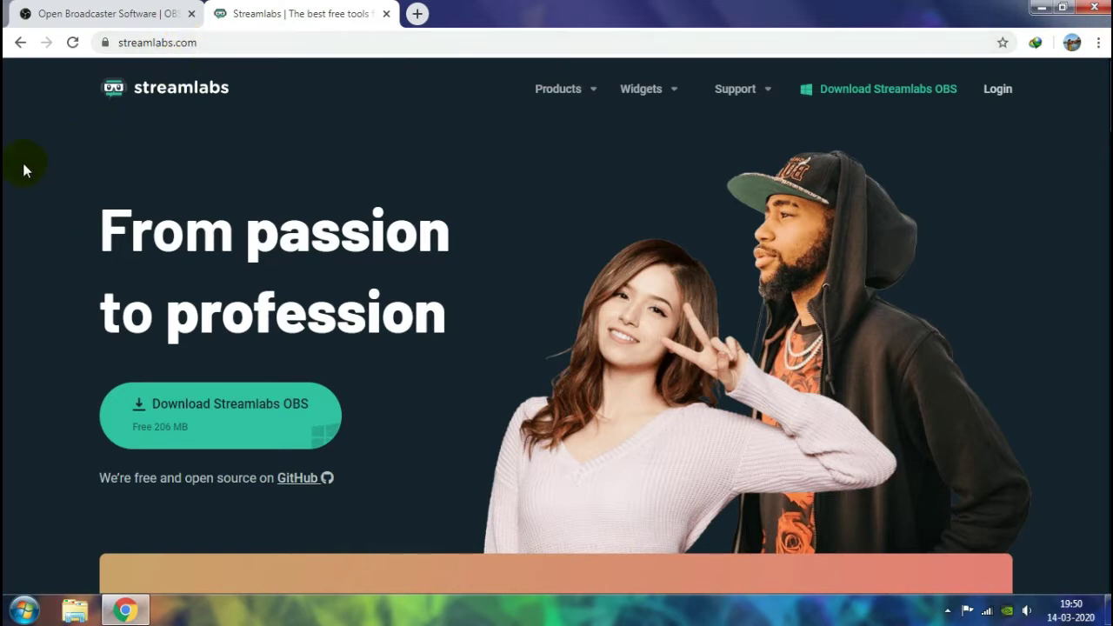
click(166, 428)
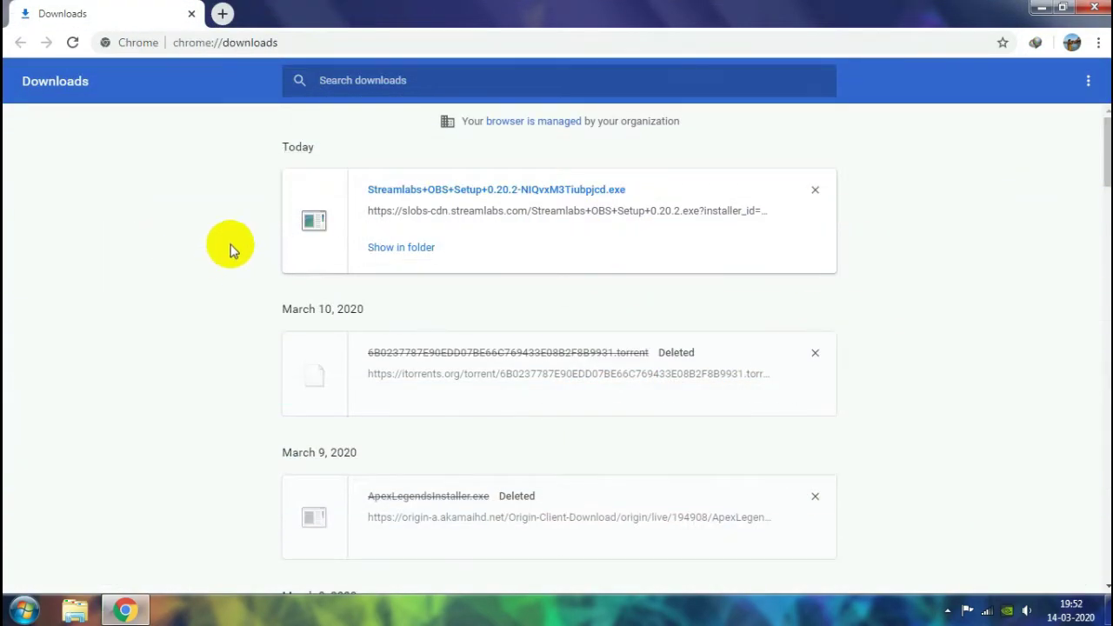
- Run the downloaded Streamlabs OBS installer, accept the license agreement and install to C:\Program Files\Streamlabs OBS
click(407, 193)
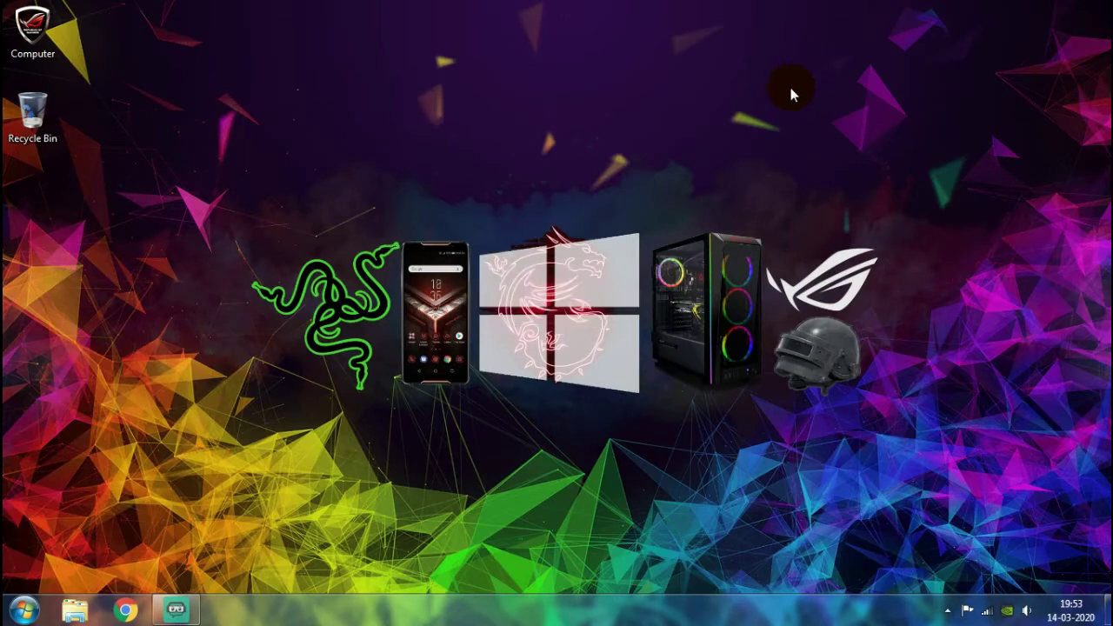
mouse_move(535, 151)
mouse_down()
mouse_move(443, 198)
mouse_move(497, 149)
mouse_move(519, 149)
mouse_up()
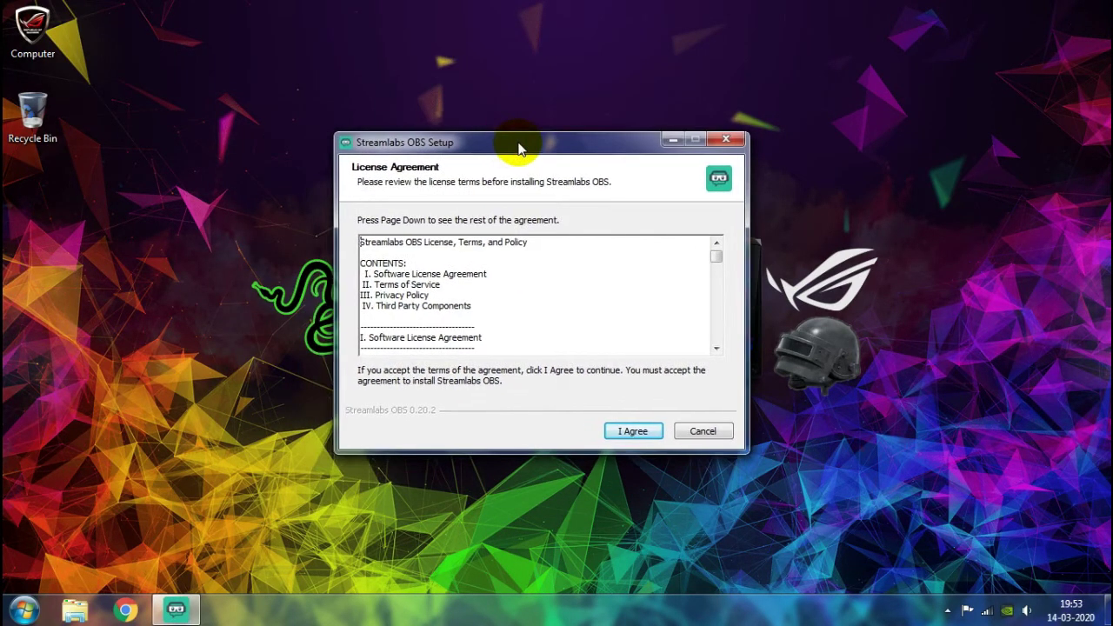
click(635, 428)
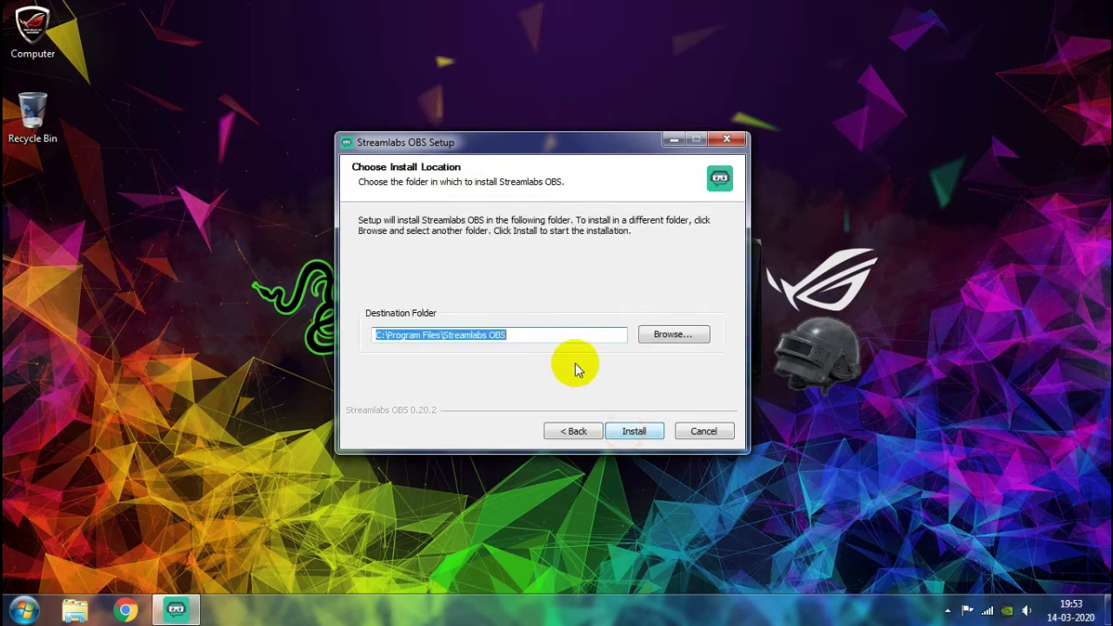
click(634, 427)
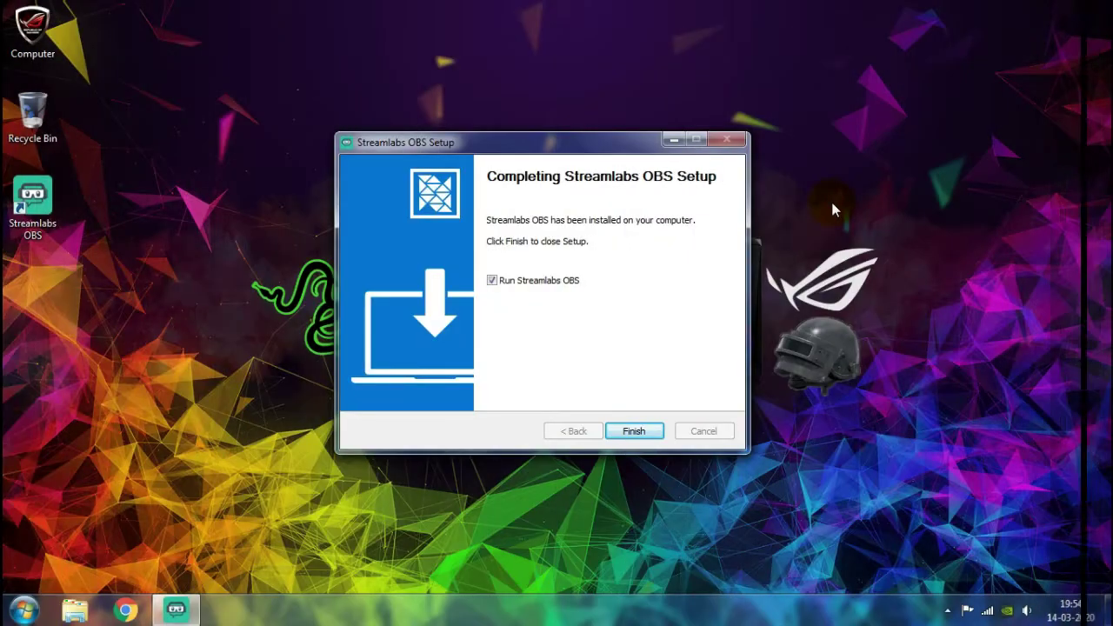
- Finish the Streamlabs OBS setup with the option to run the program switched off
mouse_move(556, 151)
mouse_down()
mouse_move(543, 162)
mouse_move(557, 152)
mouse_up()
click(491, 281)
click(631, 432)
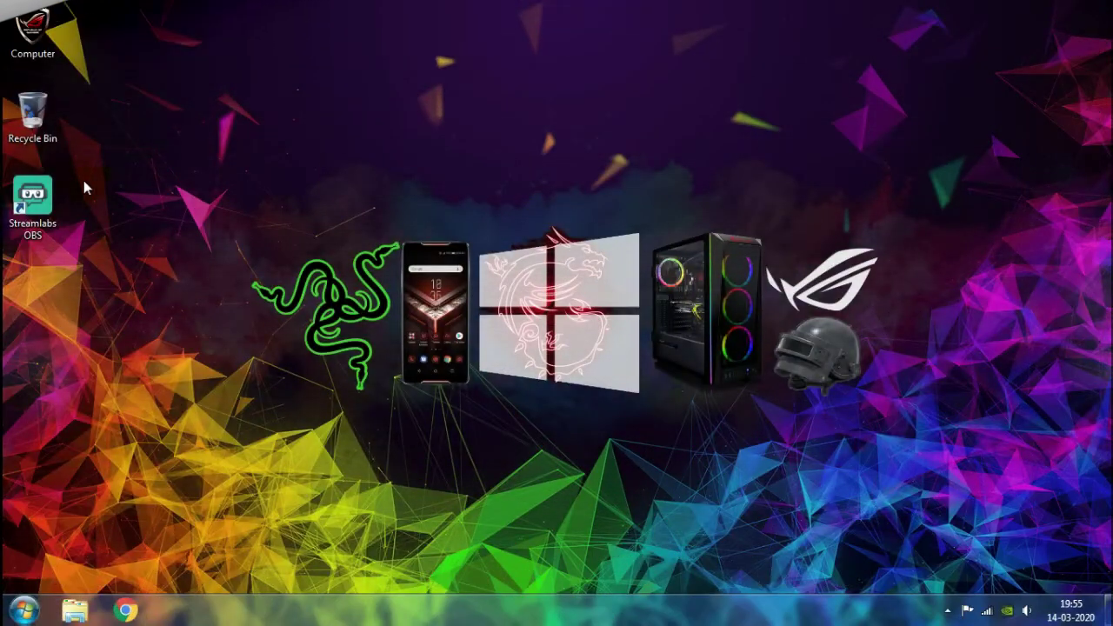
- Launch Streamlabs OBS from the desktop and connect it to YouTube using the channel's Google account and its main profile
double_click(58, 184)
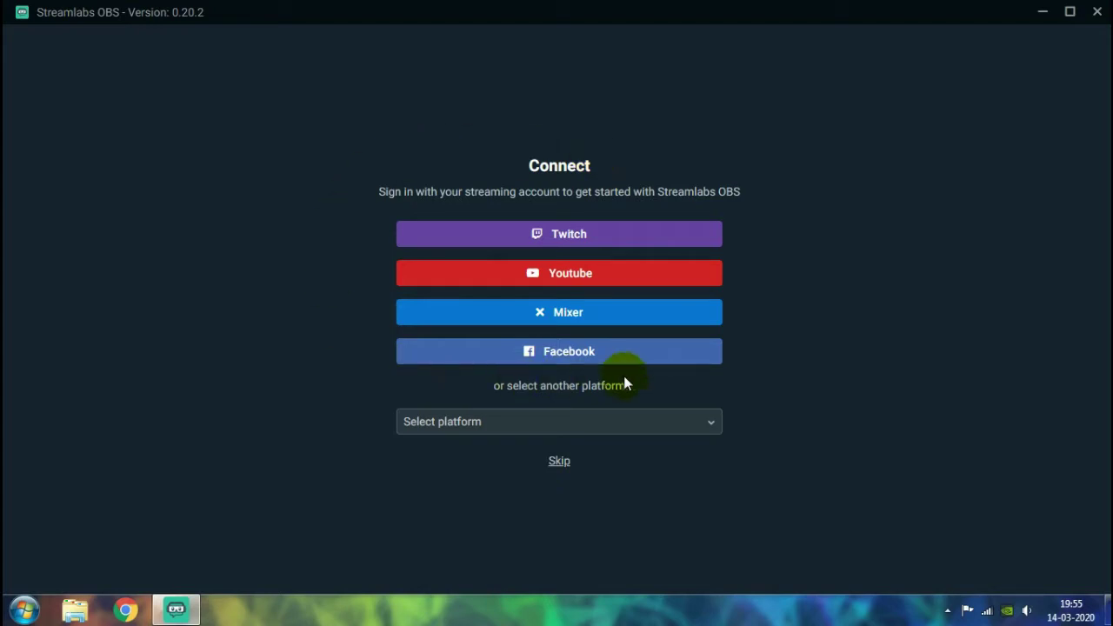
click(601, 276)
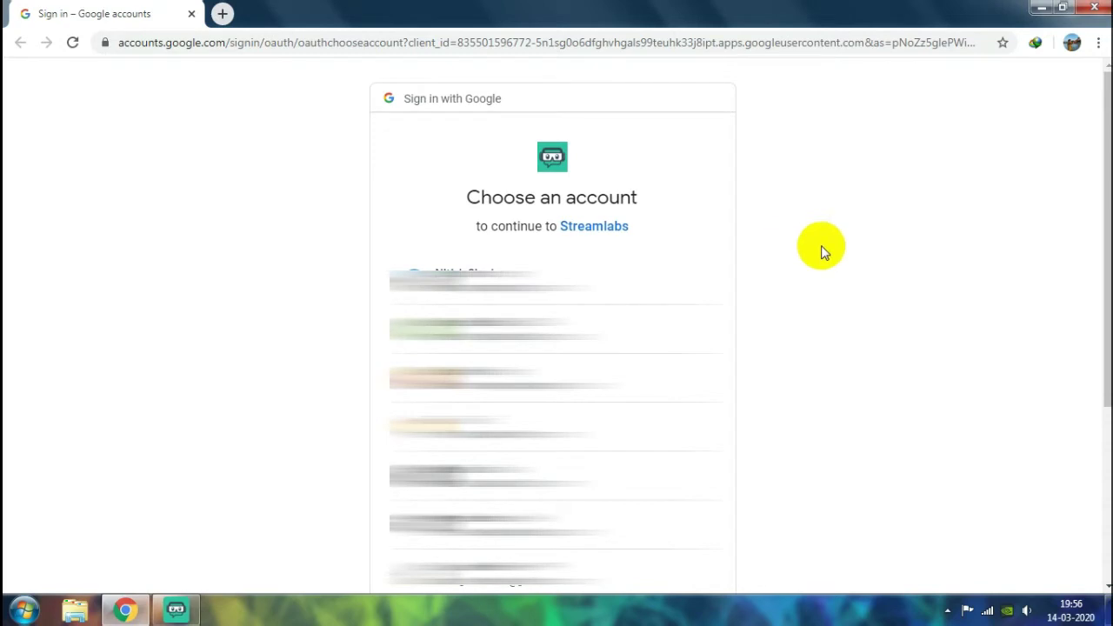
scroll(968, 234, down, 1)
scroll(968, 234, down, 4)
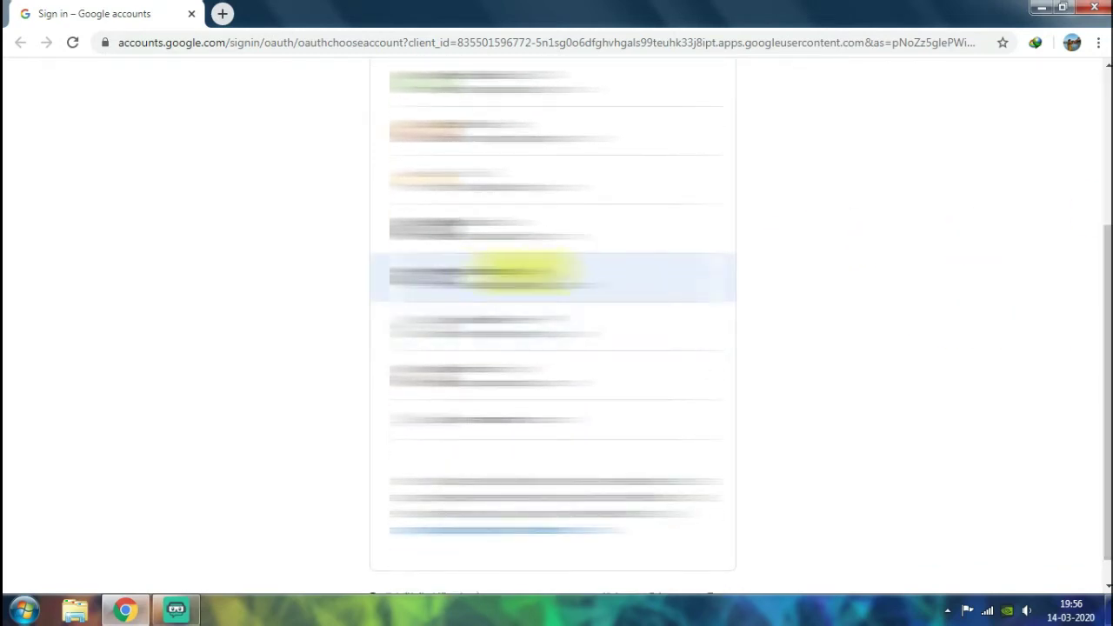
click(478, 280)
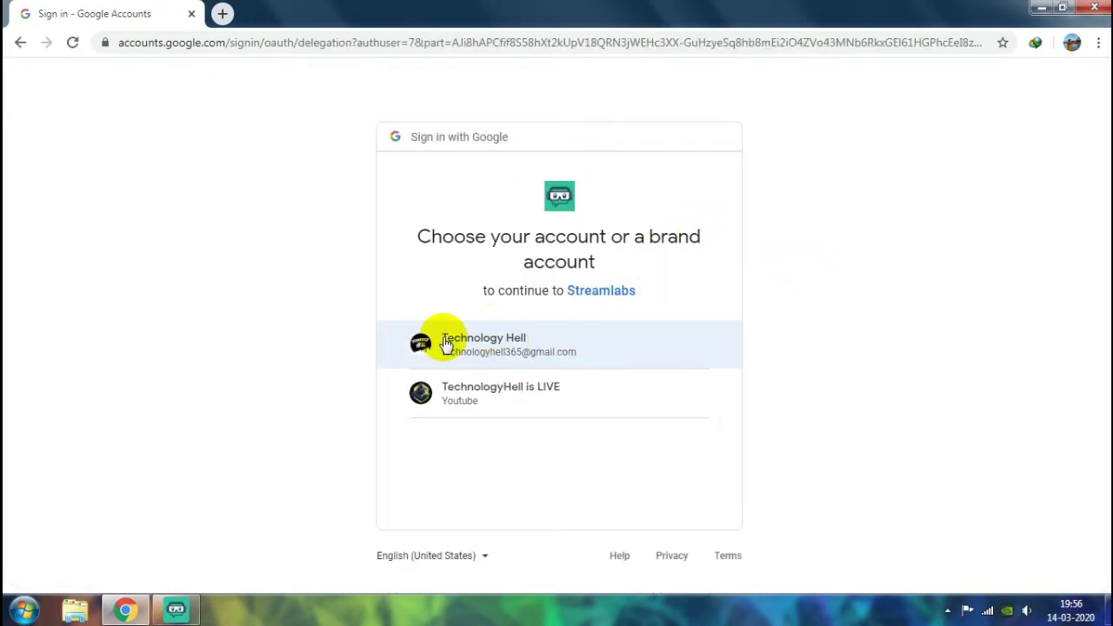
click(493, 339)
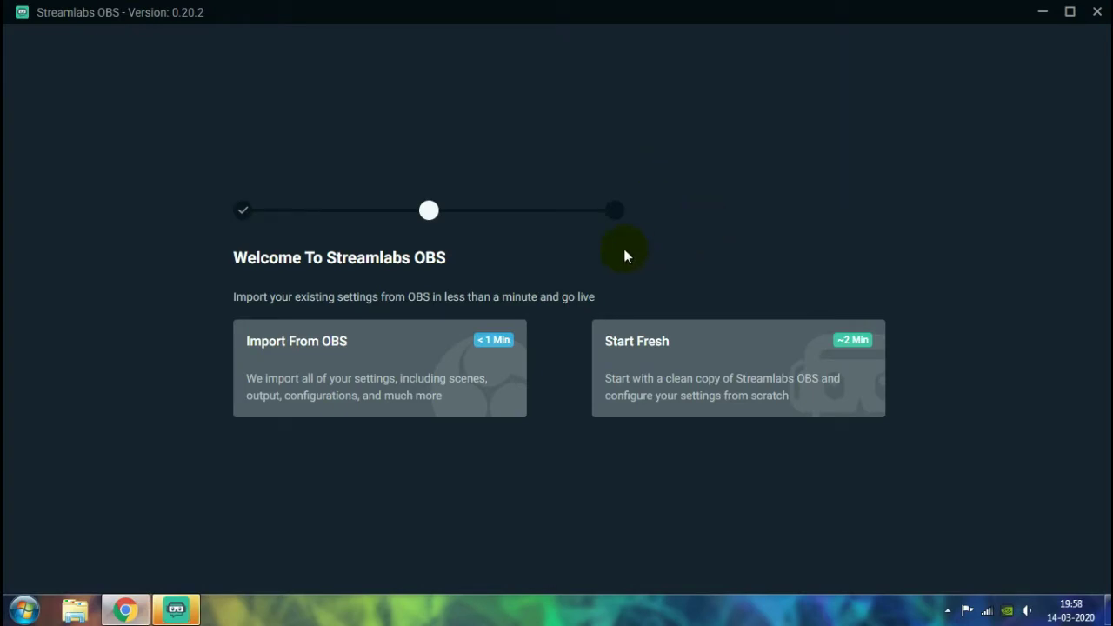
- Close the Chrome window and choose Start Fresh to configure Streamlabs OBS from scratch
right_click(125, 609)
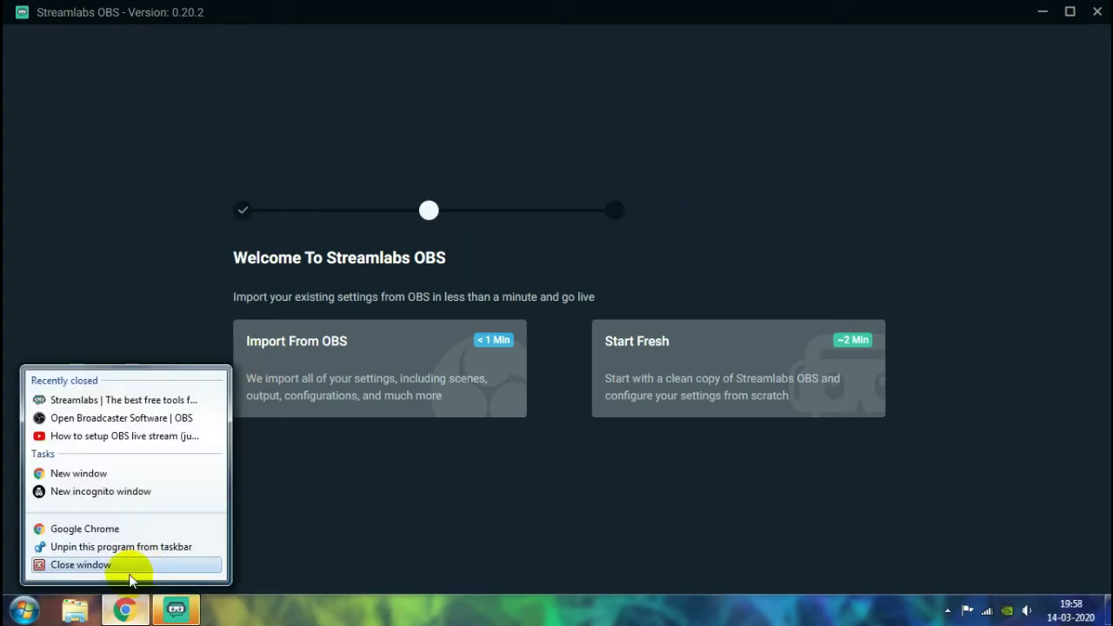
click(124, 565)
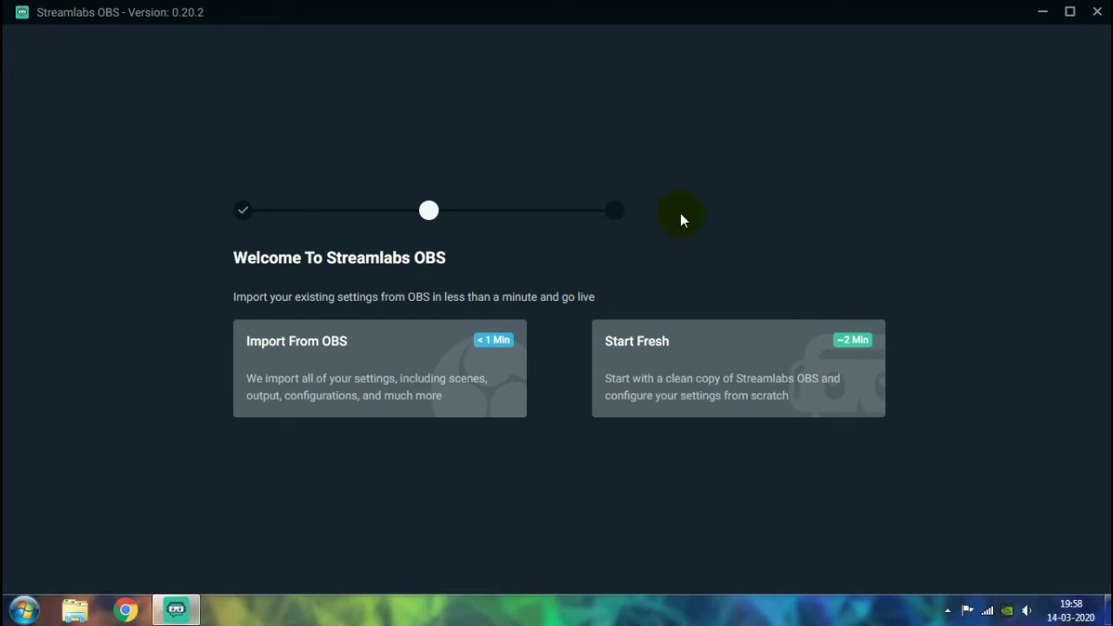
click(713, 355)
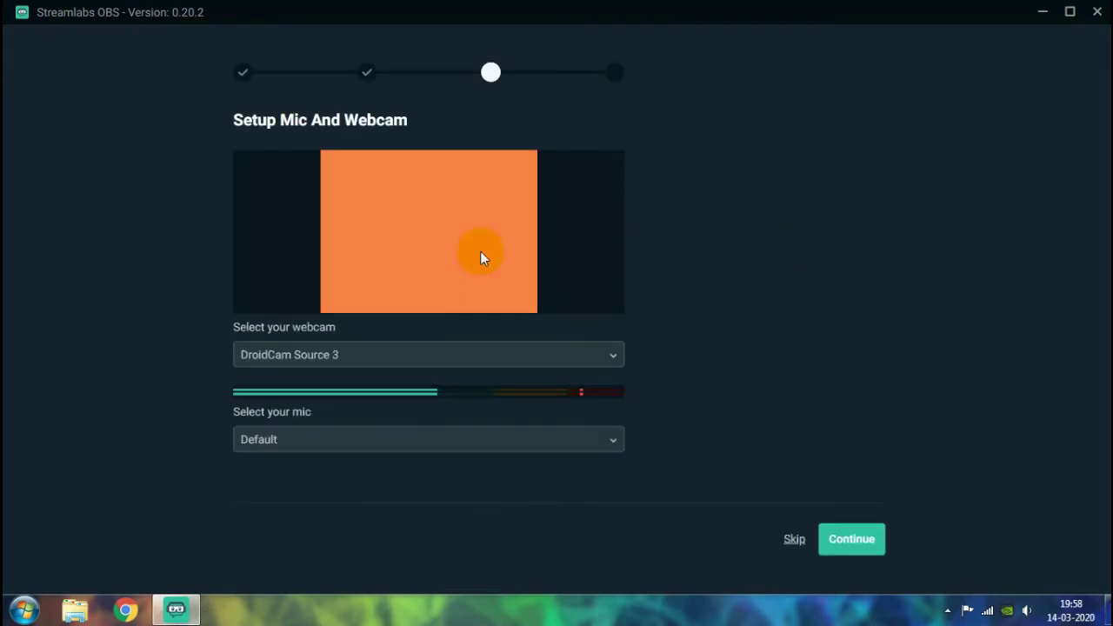
- Keep DroidCam Source 3 as webcam, set the mic to Microphone (Realtek High Definition Audio), and skip the last onboarding page
click(330, 358)
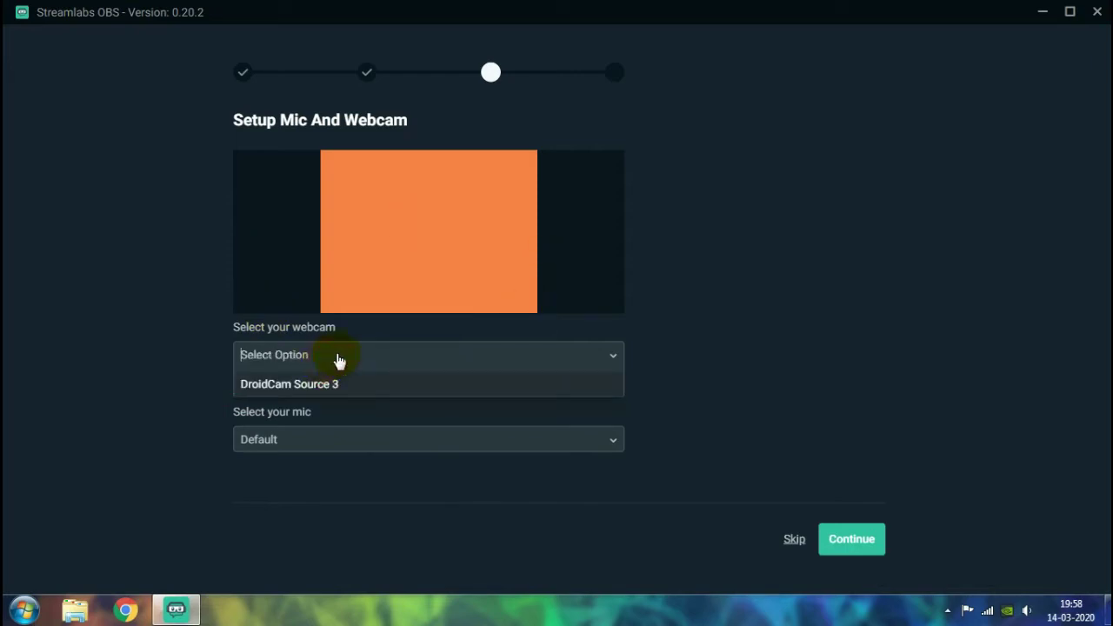
click(697, 339)
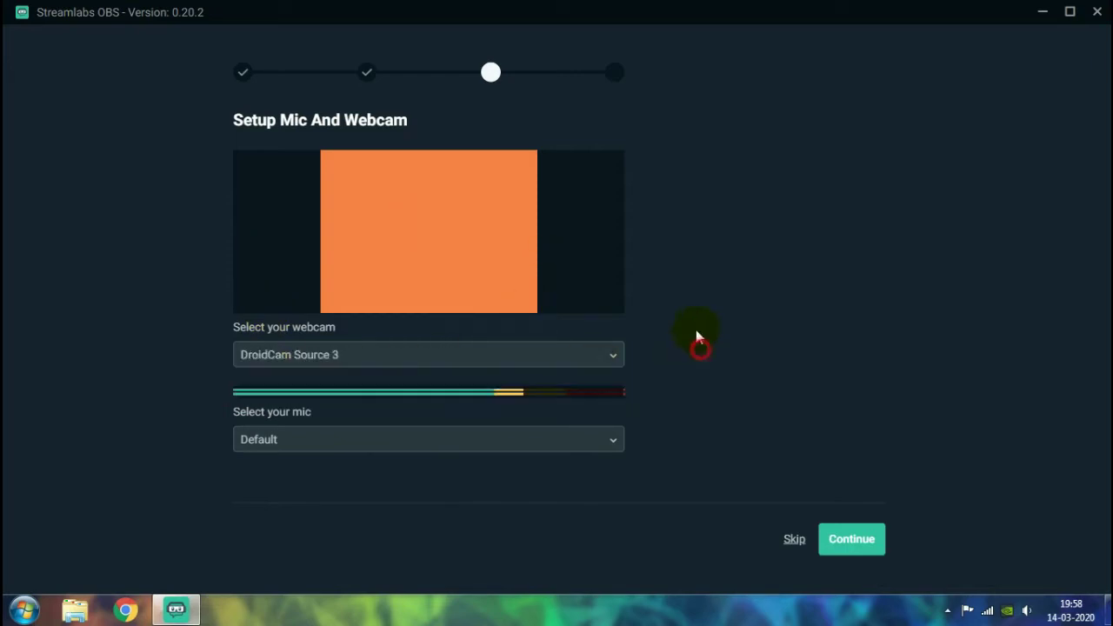
click(301, 441)
click(264, 493)
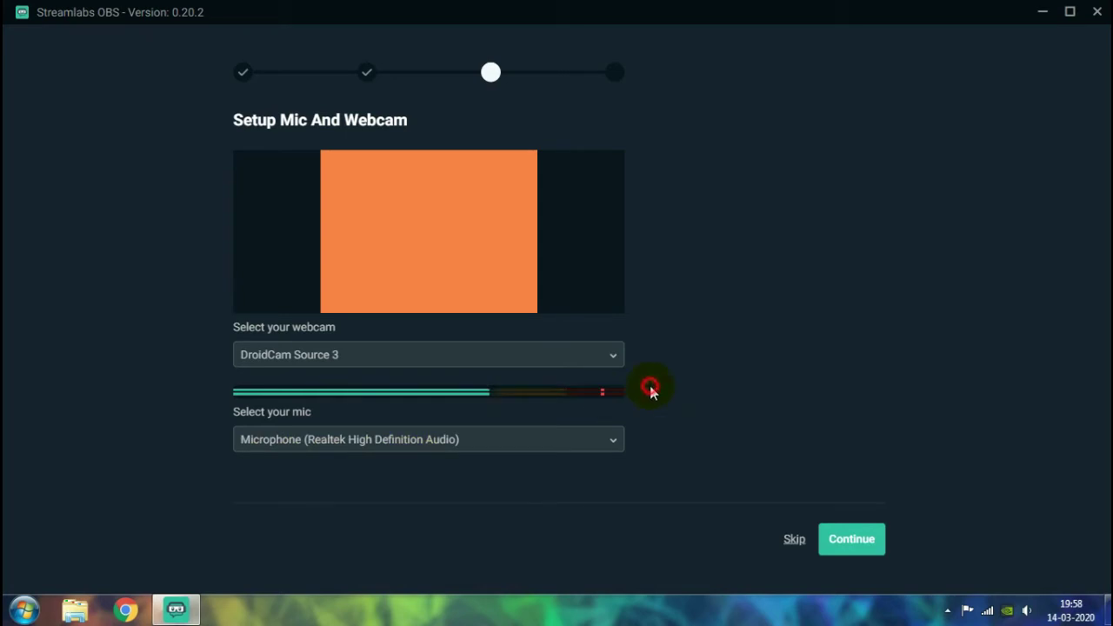
click(873, 539)
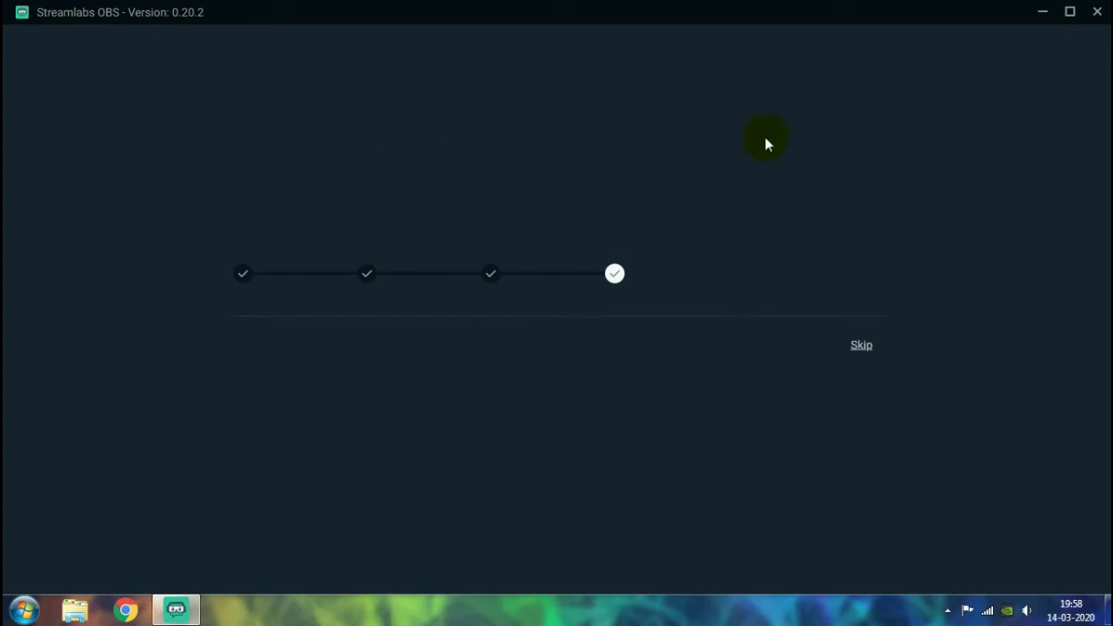
click(862, 347)
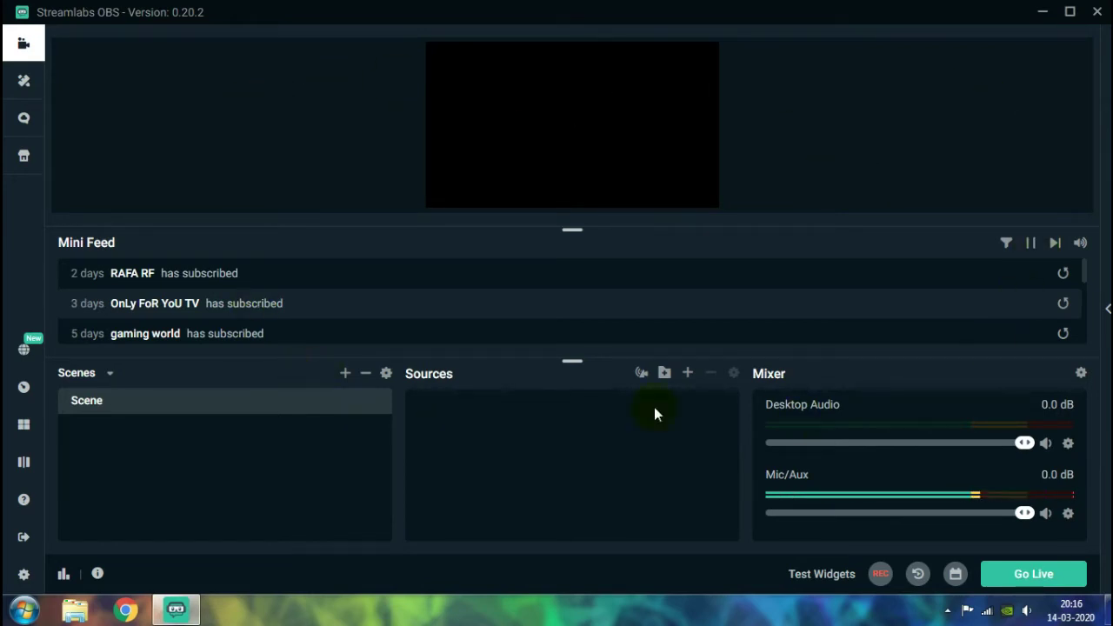
- Examine the editor's preview area, the Mini Feed entries, and the Desktop Audio and Mic/Aux volume sliders
drag(574, 230, 572, 290)
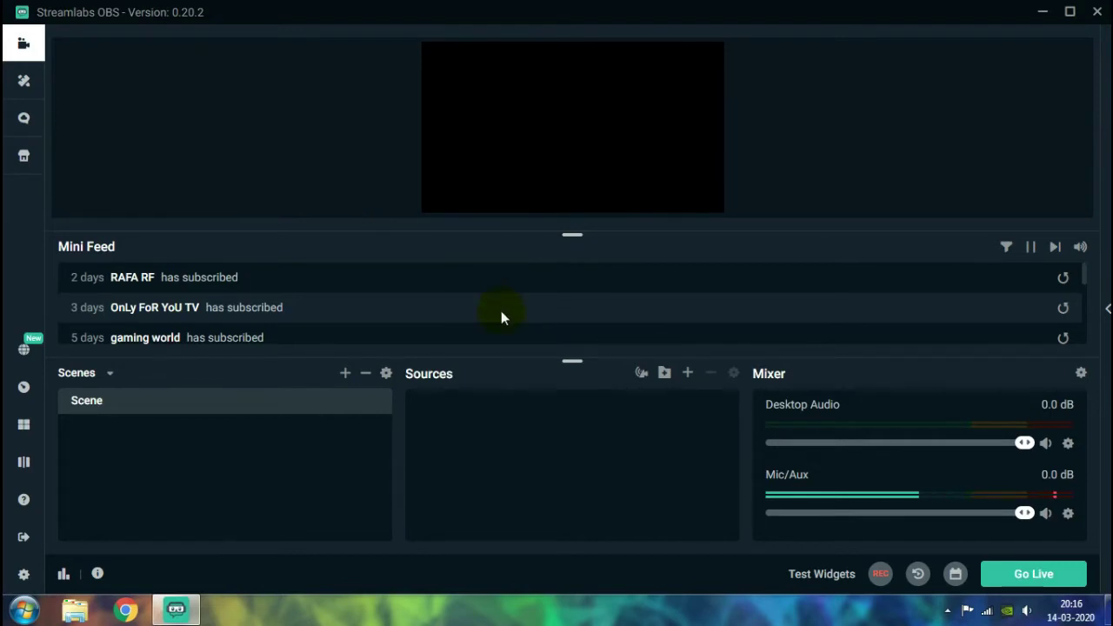
scroll(501, 310, down, 3)
scroll(713, 294, down, 2)
scroll(715, 302, up, 5)
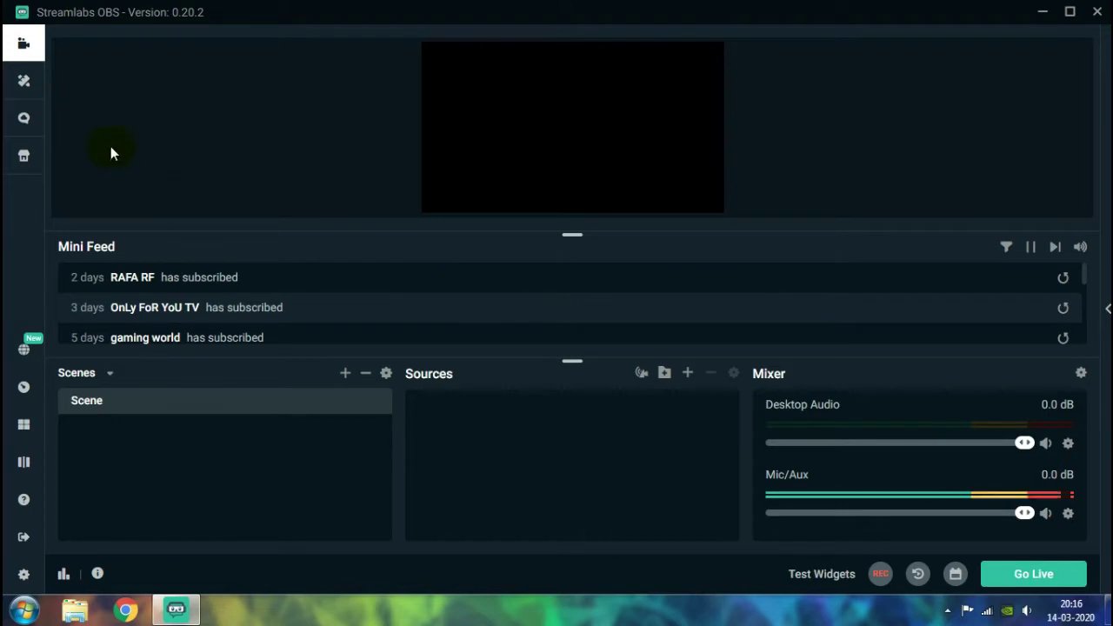
click(23, 45)
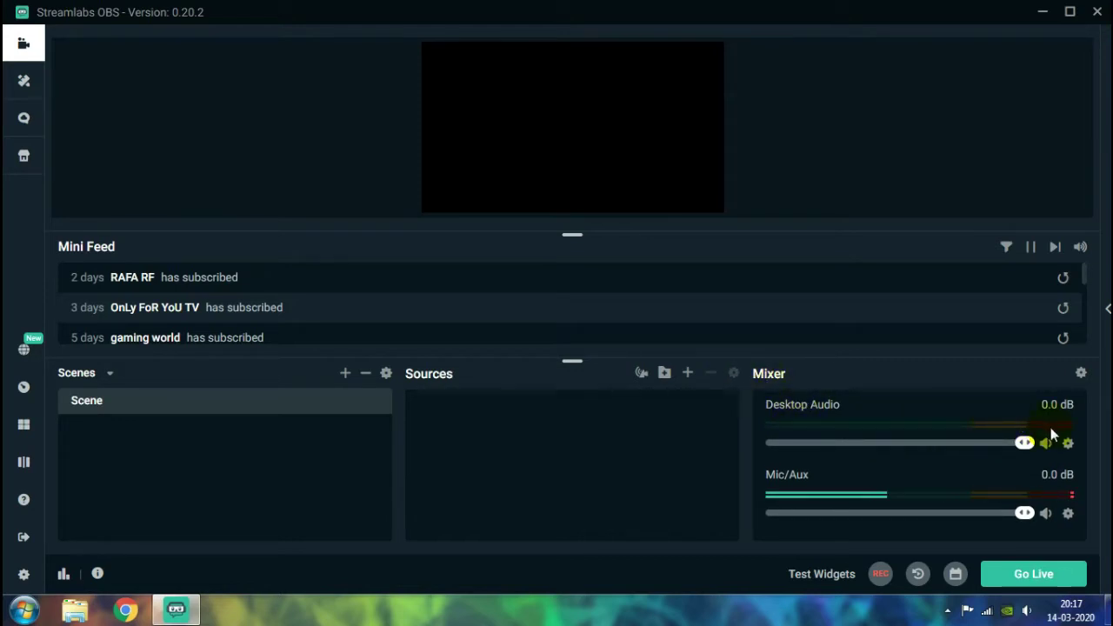
mouse_move(1025, 446)
mouse_down()
mouse_move(862, 452)
mouse_move(1045, 450)
mouse_up()
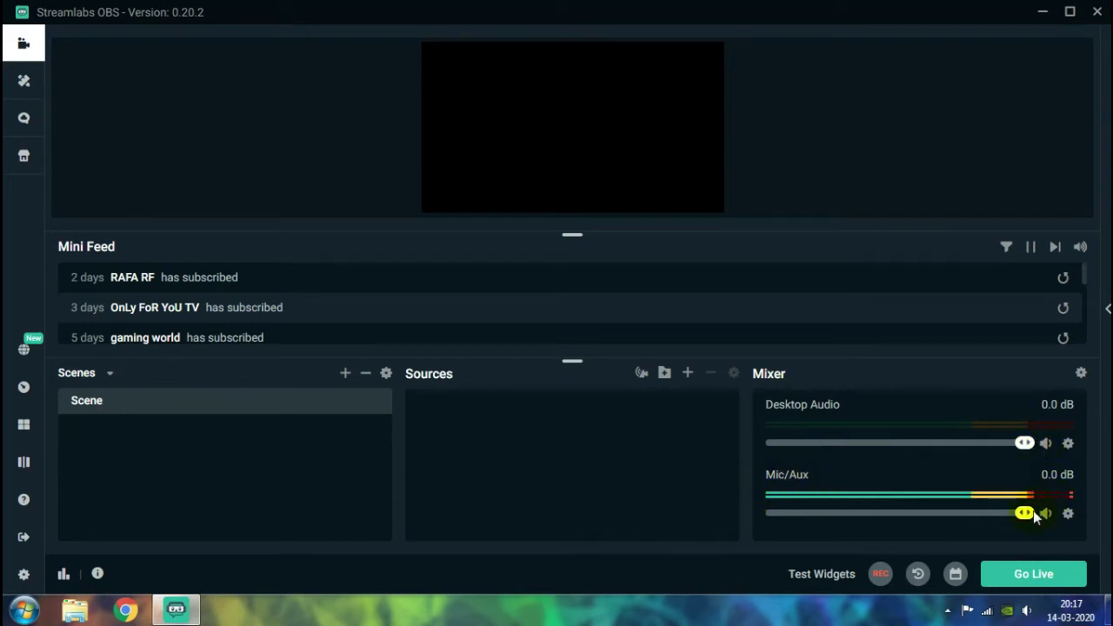
mouse_move(1028, 518)
mouse_down()
mouse_move(904, 517)
mouse_move(1024, 513)
mouse_up()
- Rename the existing scene as Intro
right_click(322, 405)
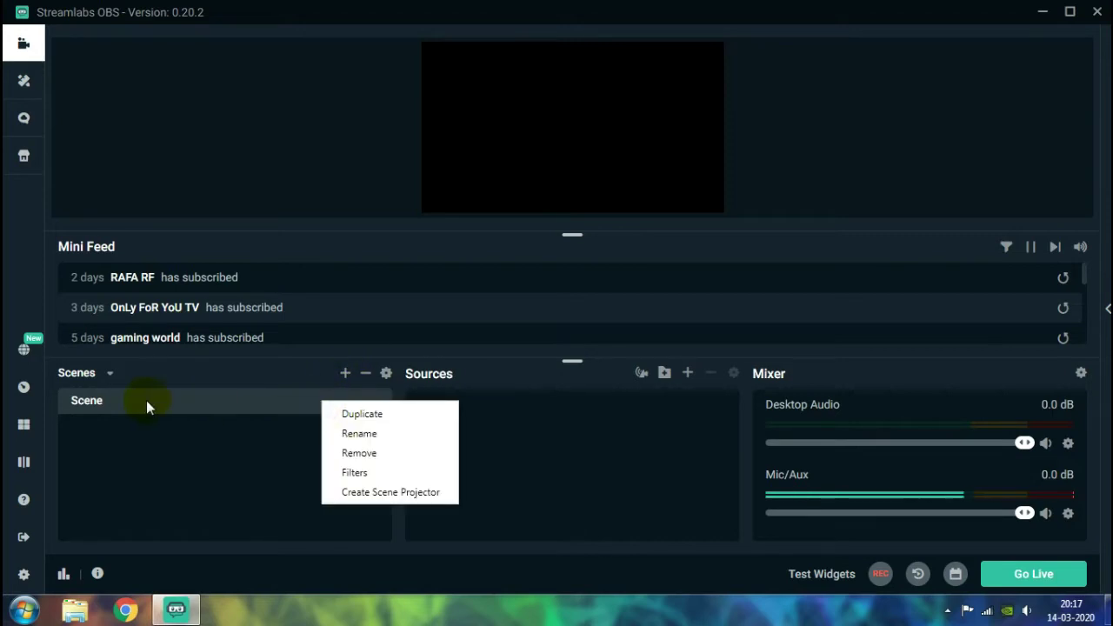
click(357, 433)
double_click(455, 271)
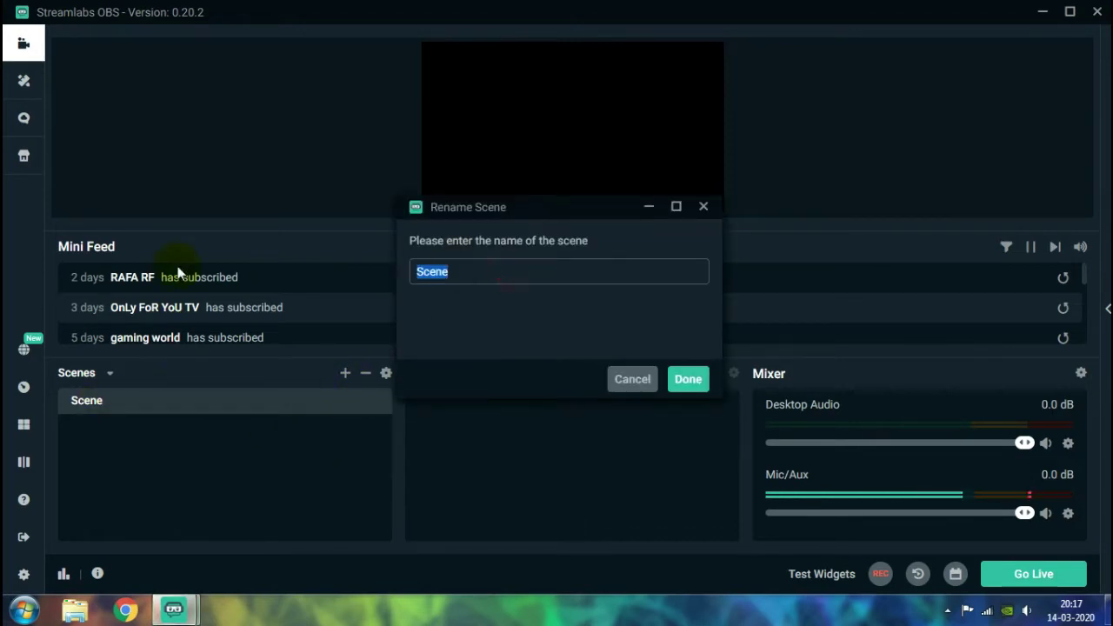
key(BackSpace)
text(Intro)
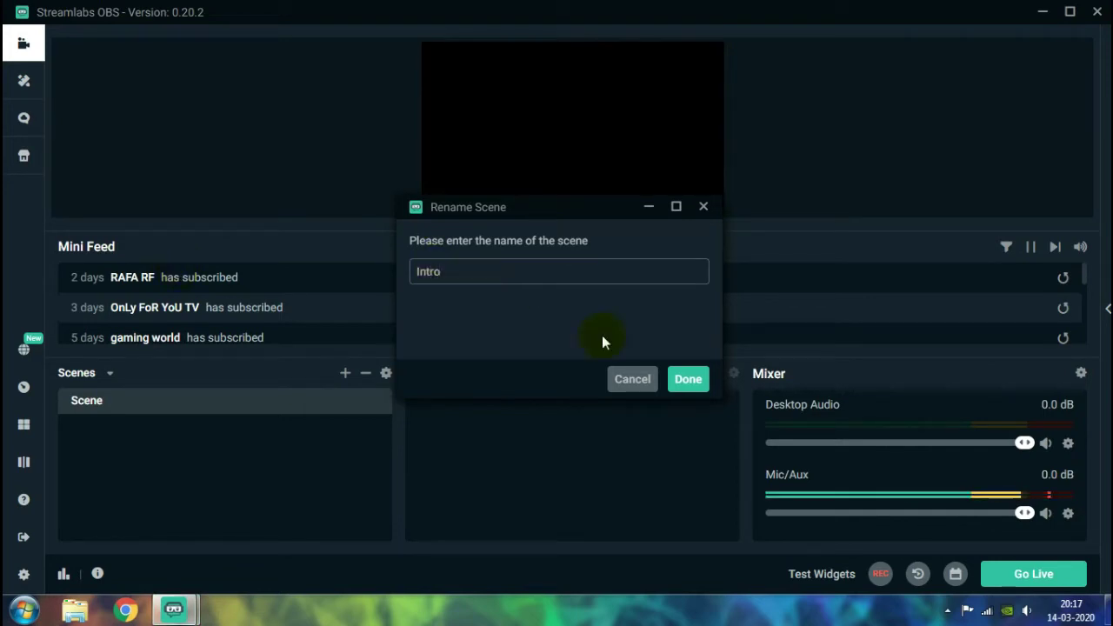
click(687, 378)
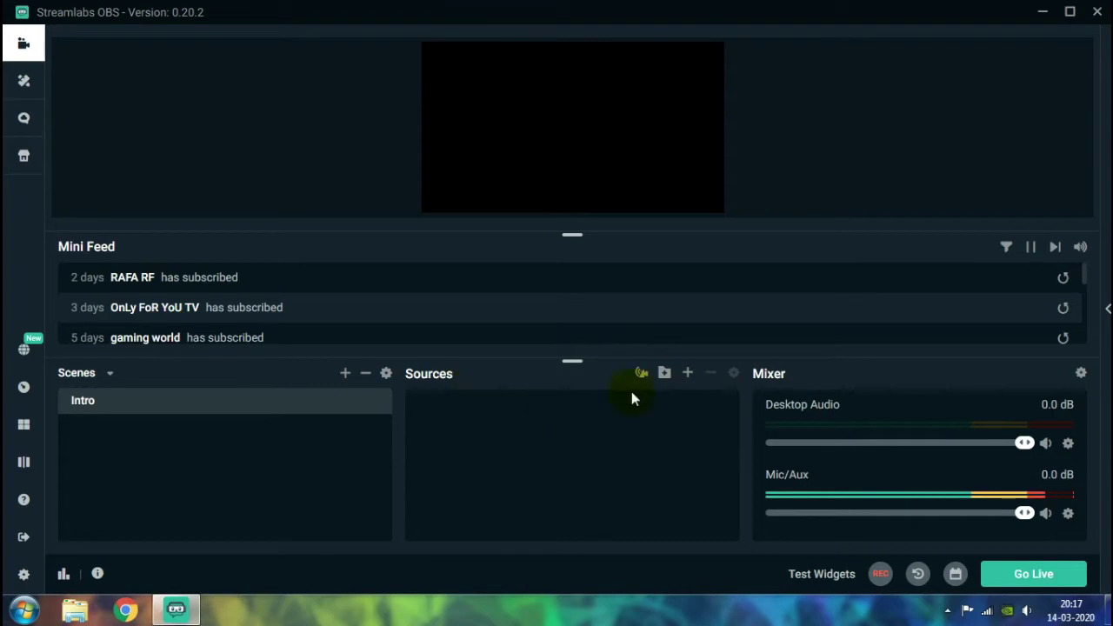
- Add a Media Source named "Intro for the Stream" to the Intro scene
click(687, 372)
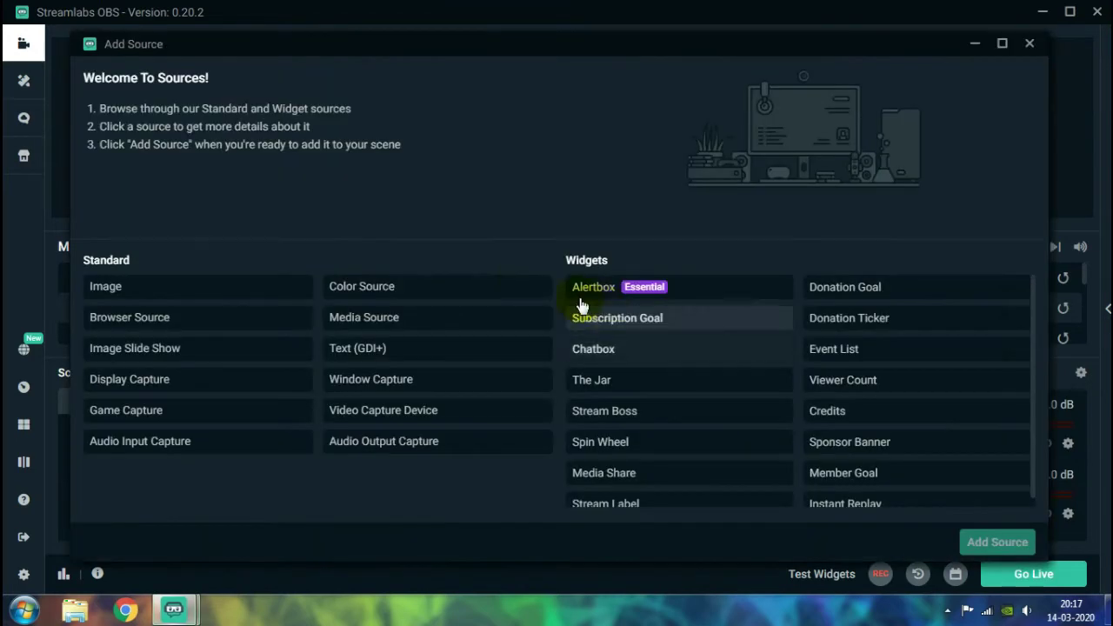
click(367, 319)
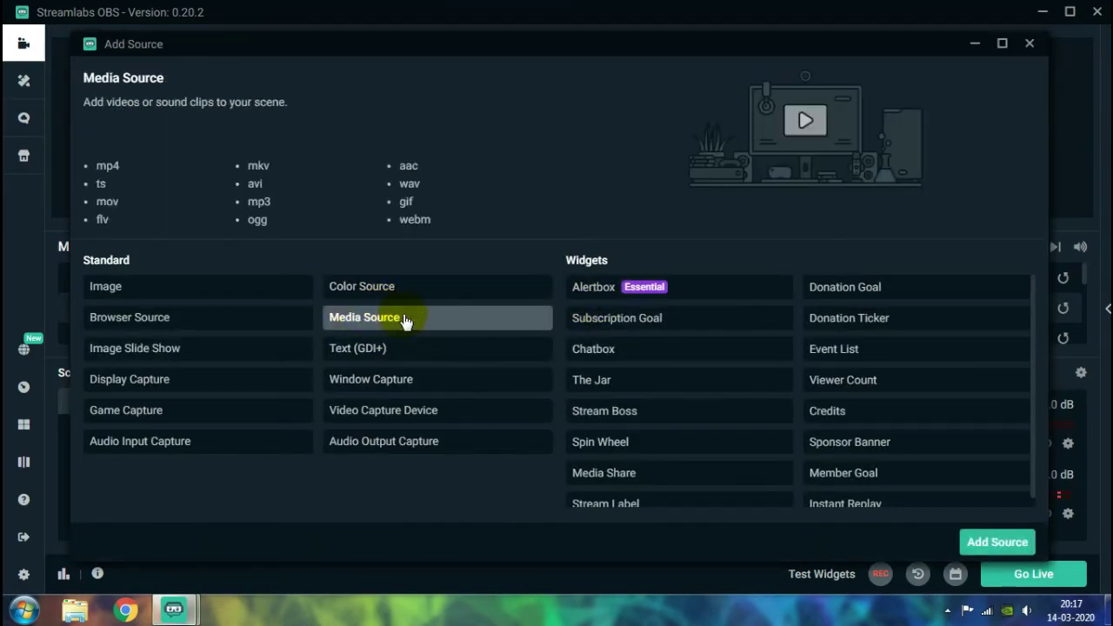
click(977, 542)
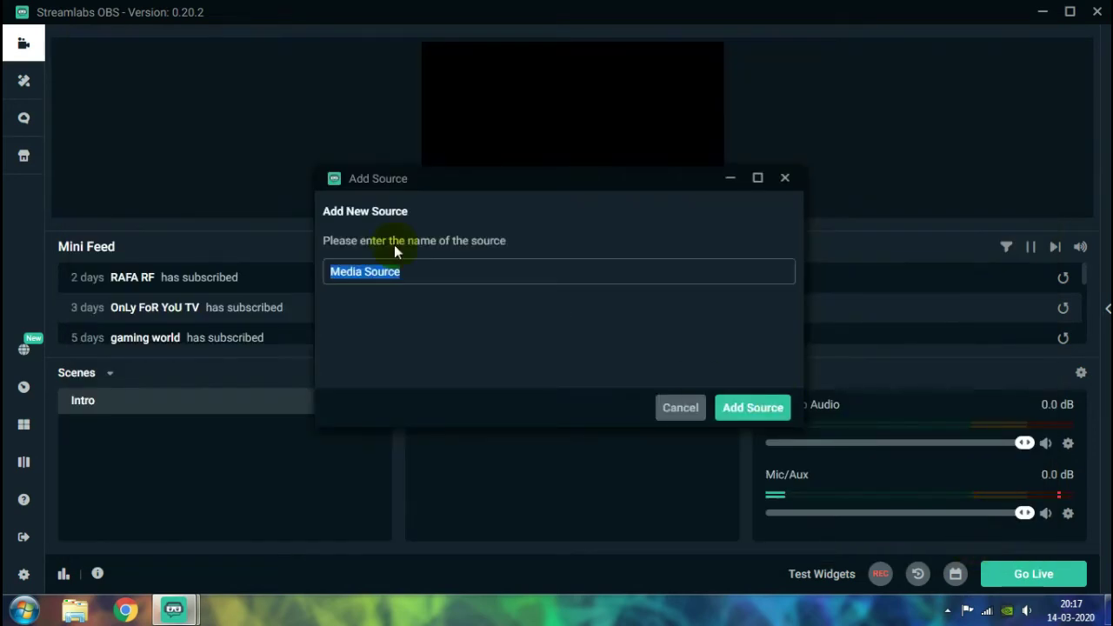
text(Intro for)
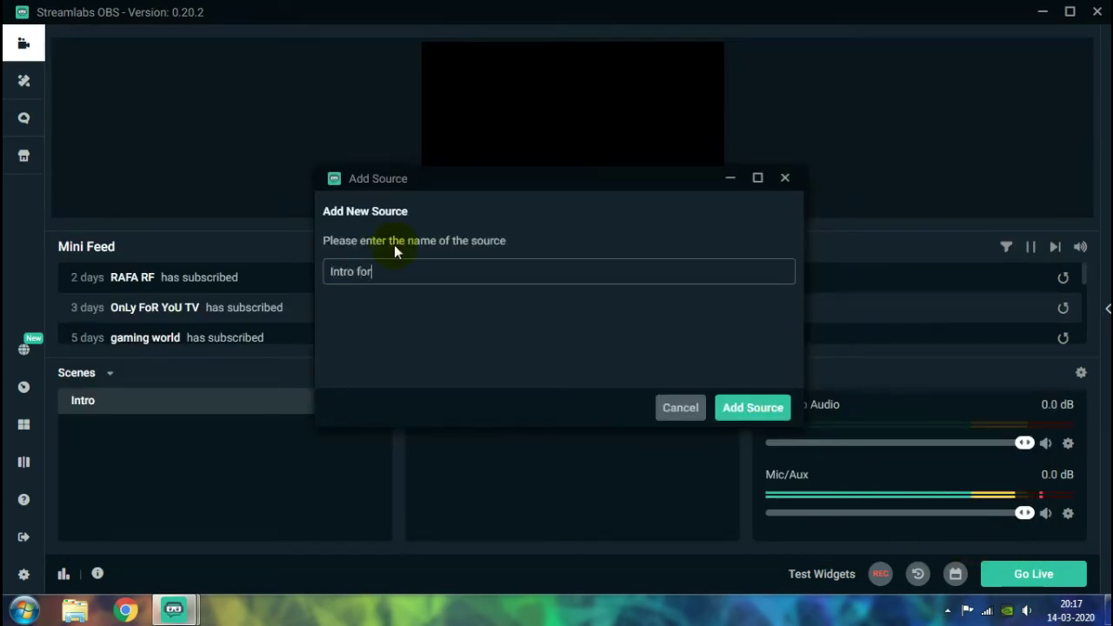
text( the Stream)
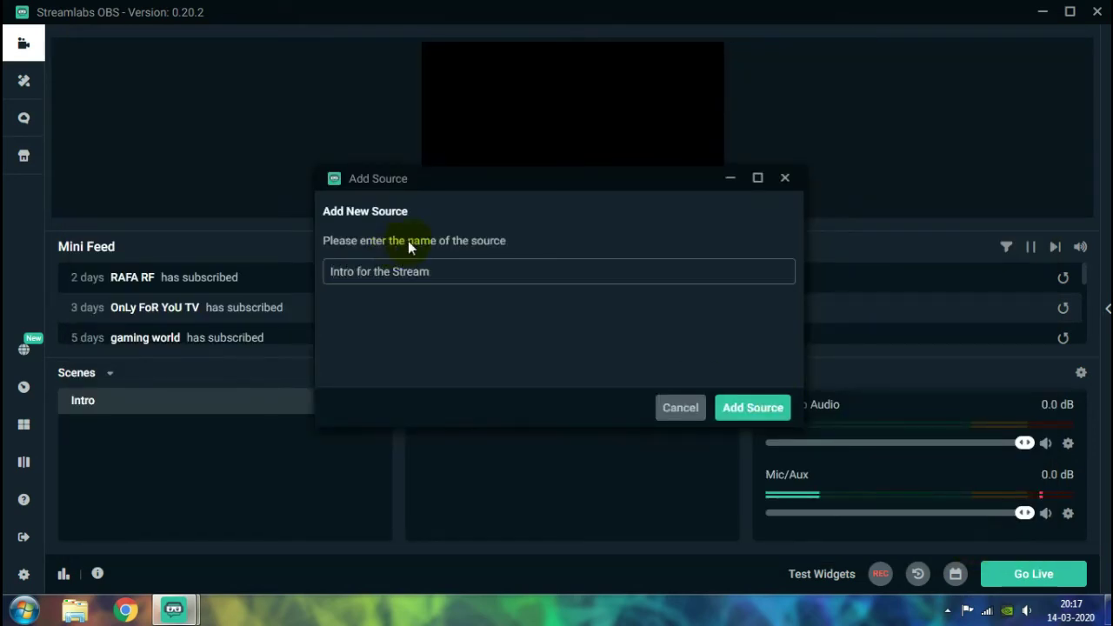
click(746, 414)
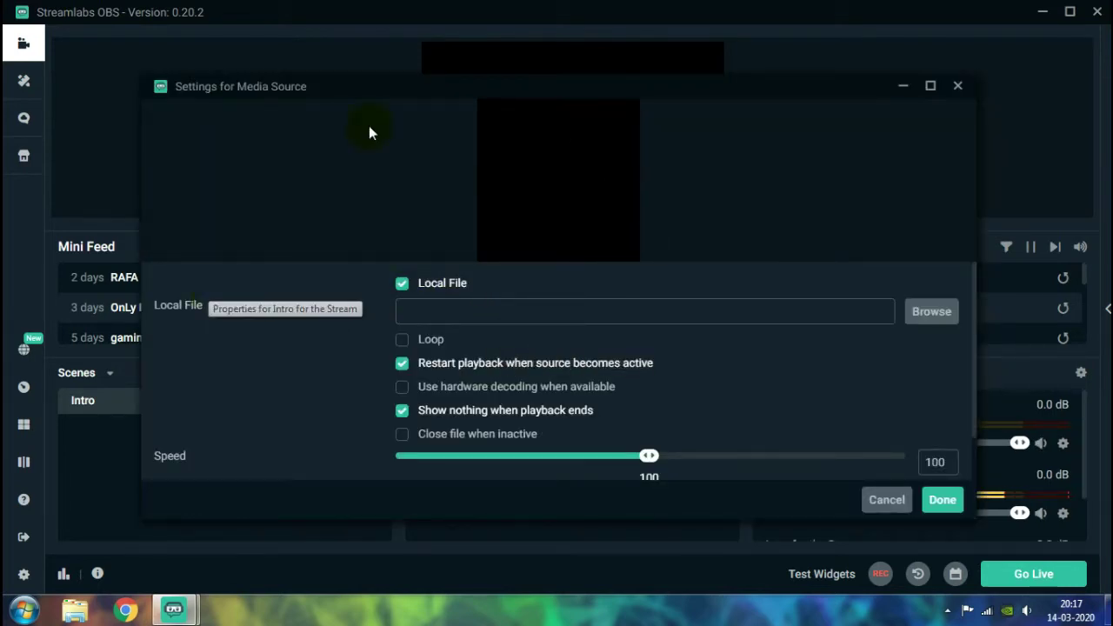
- Load Cinematic Intro 2.mp4 from the Stream Videos folder as the media source's local file and accept the settings
drag(401, 89, 396, 83)
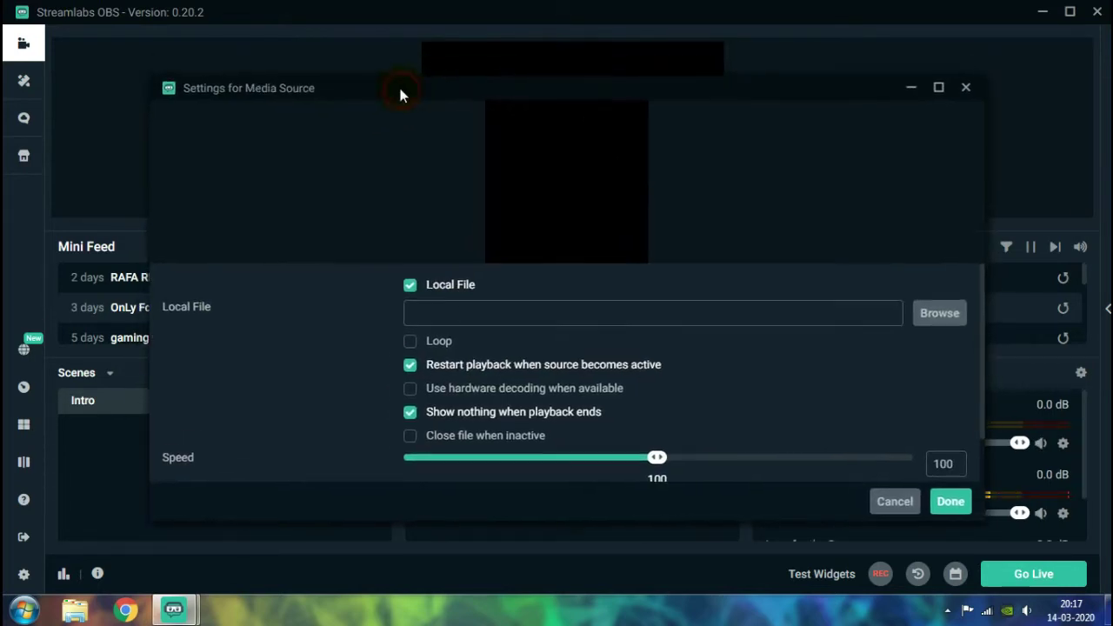
click(925, 306)
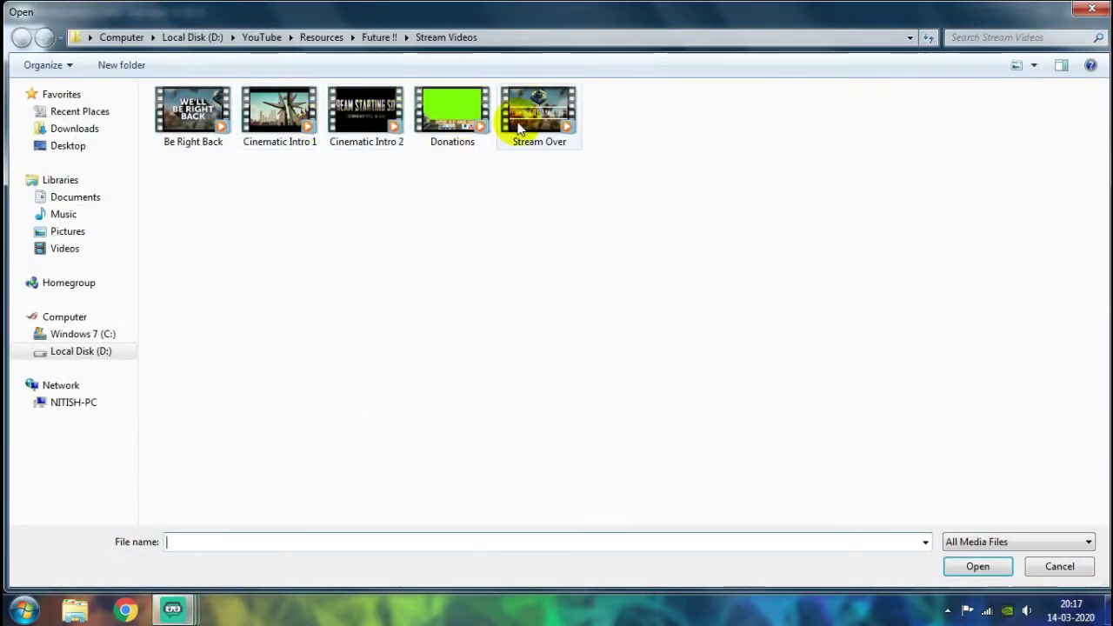
double_click(377, 122)
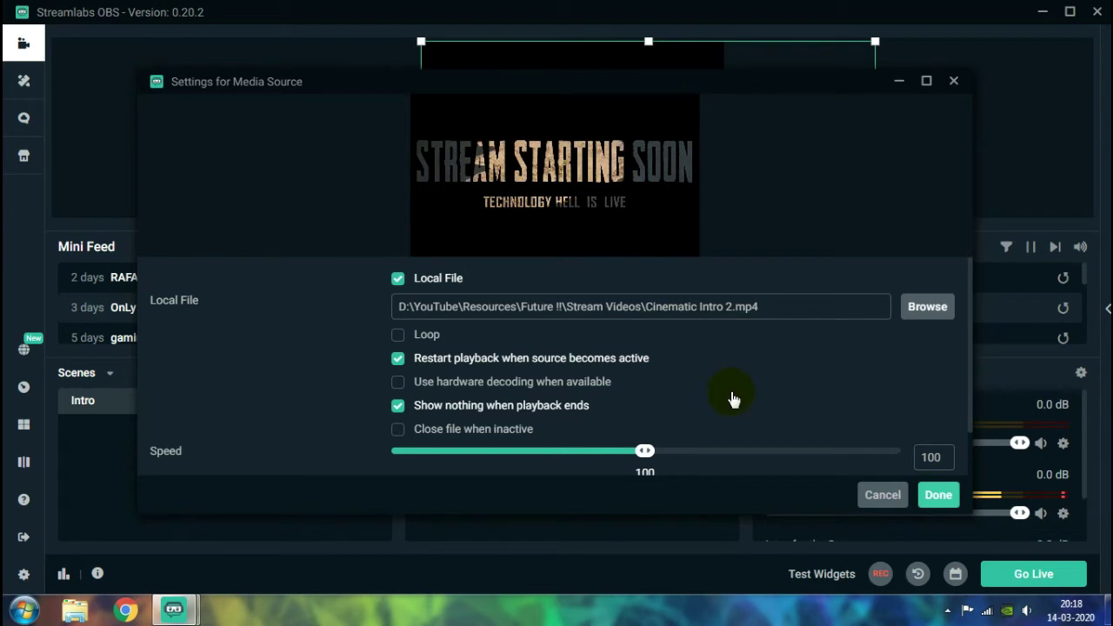
key(Return)
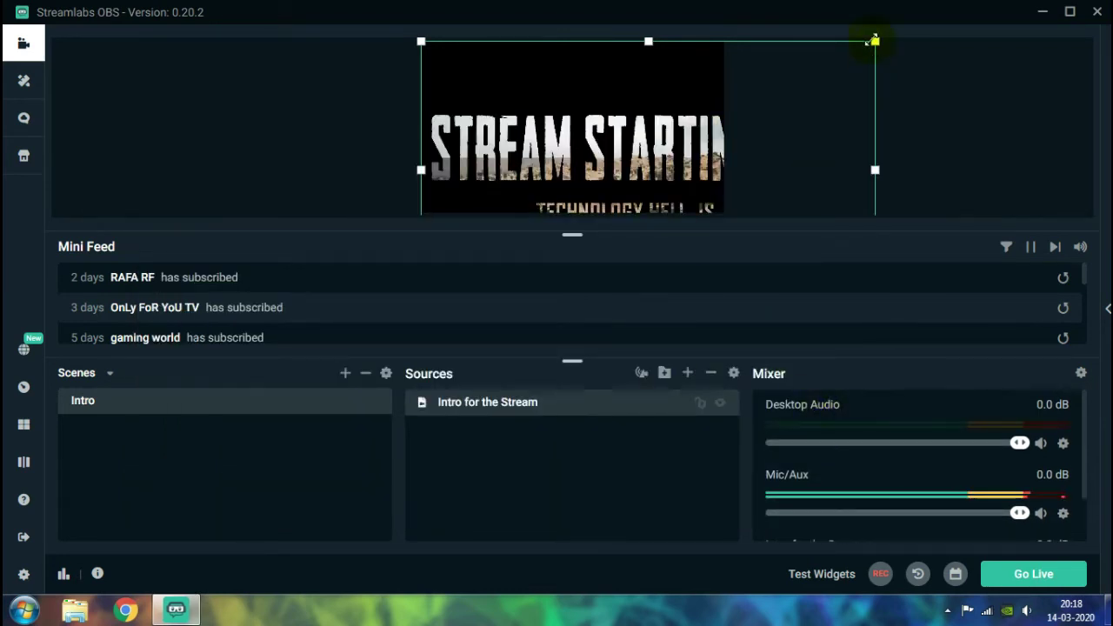
- Scale the intro video down to the canvas width and move it up to fill the whole canvas
drag(874, 40, 725, 126)
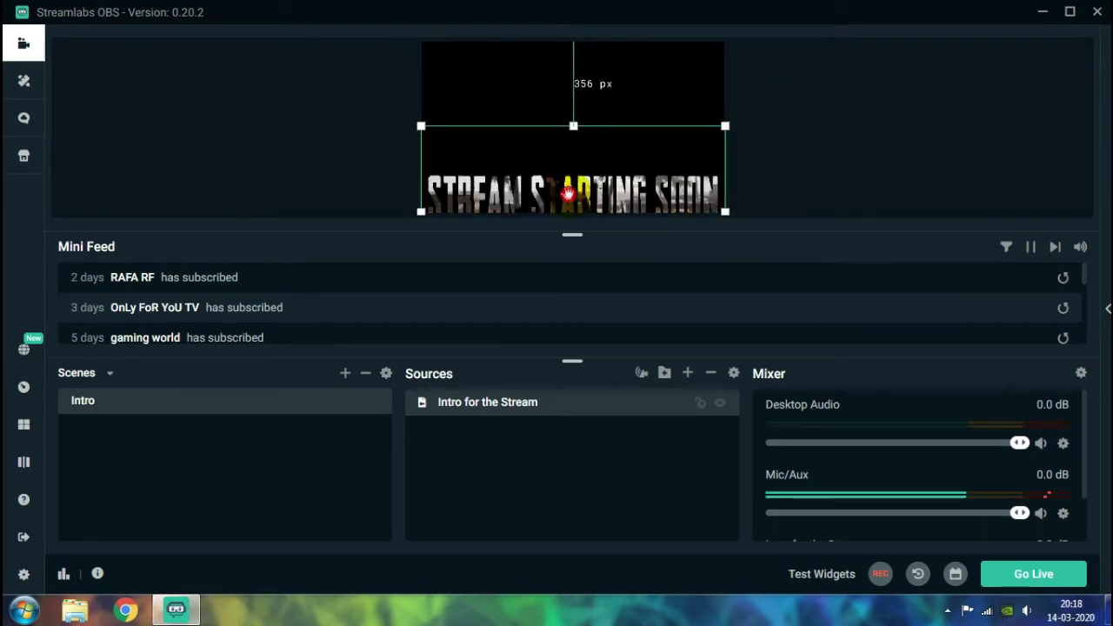
drag(566, 191, 558, 80)
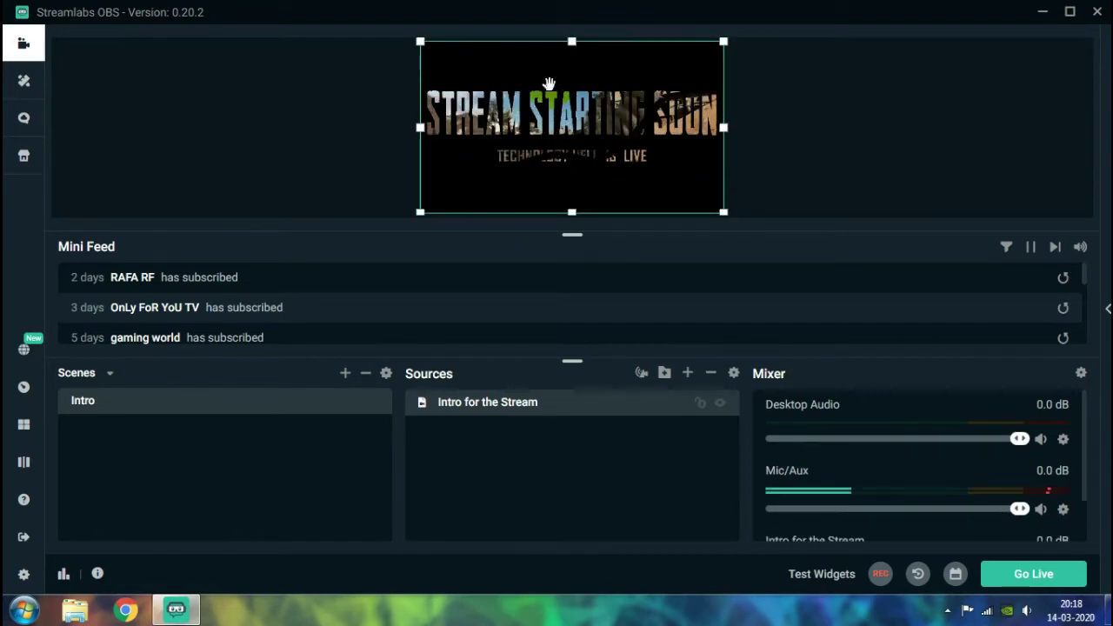
click(317, 139)
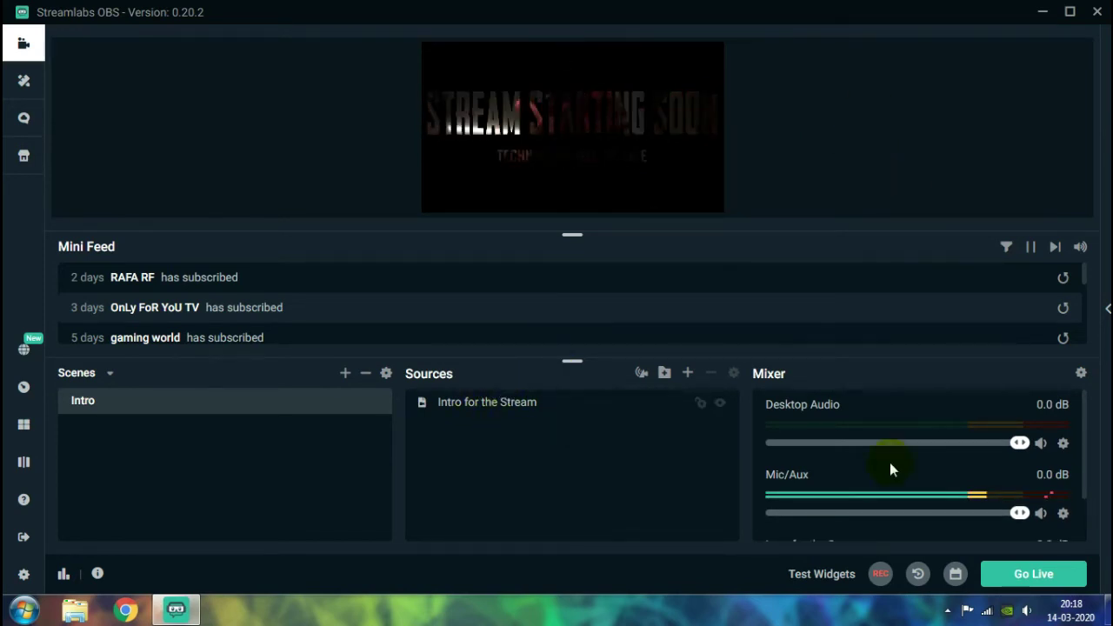
- Examine the Intro for the Stream volume slider in the mixer
scroll(989, 493, down, 2)
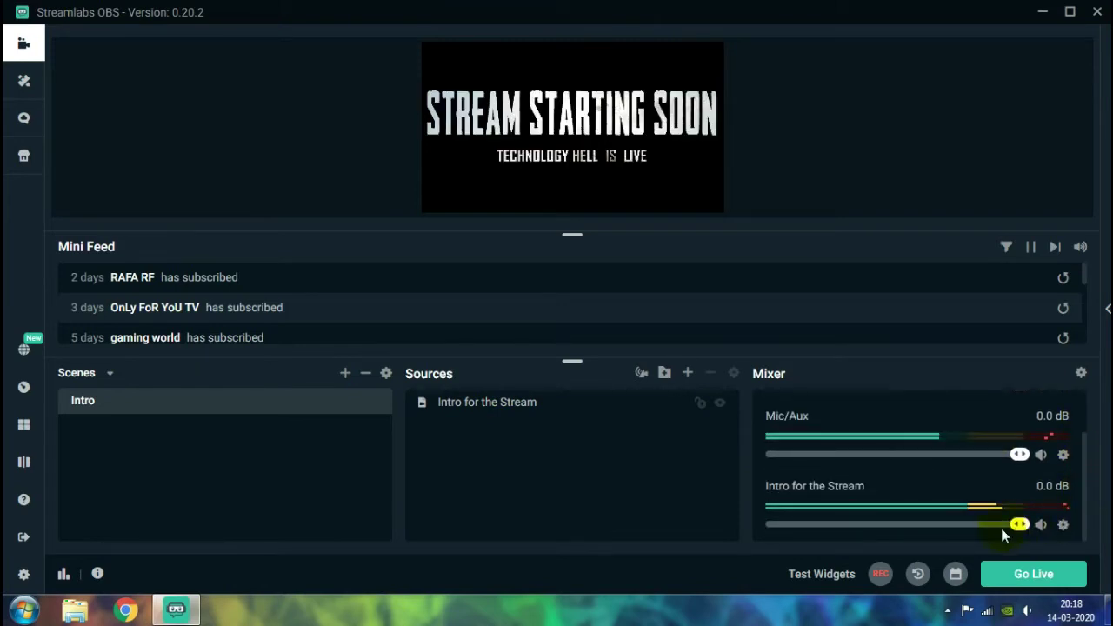
mouse_move(1017, 524)
mouse_down()
mouse_move(912, 534)
mouse_move(862, 524)
mouse_move(916, 539)
mouse_move(1016, 533)
mouse_up()
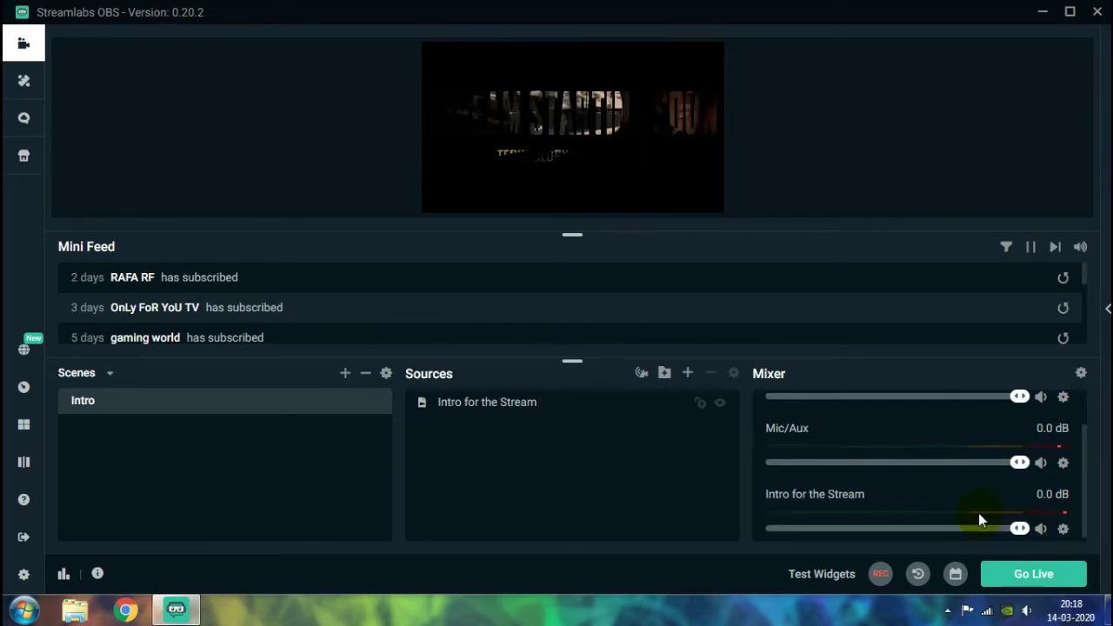
scroll(1075, 454, up, 2)
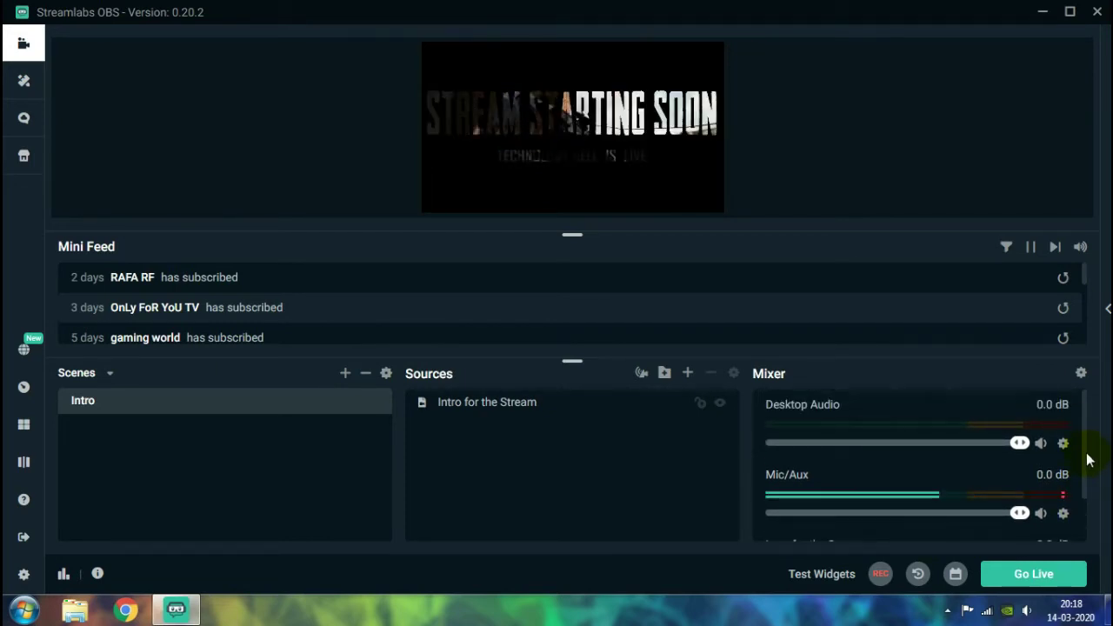
- Mute Desktop Audio and Mic/Aux in the mixer and unmute both again
click(1041, 443)
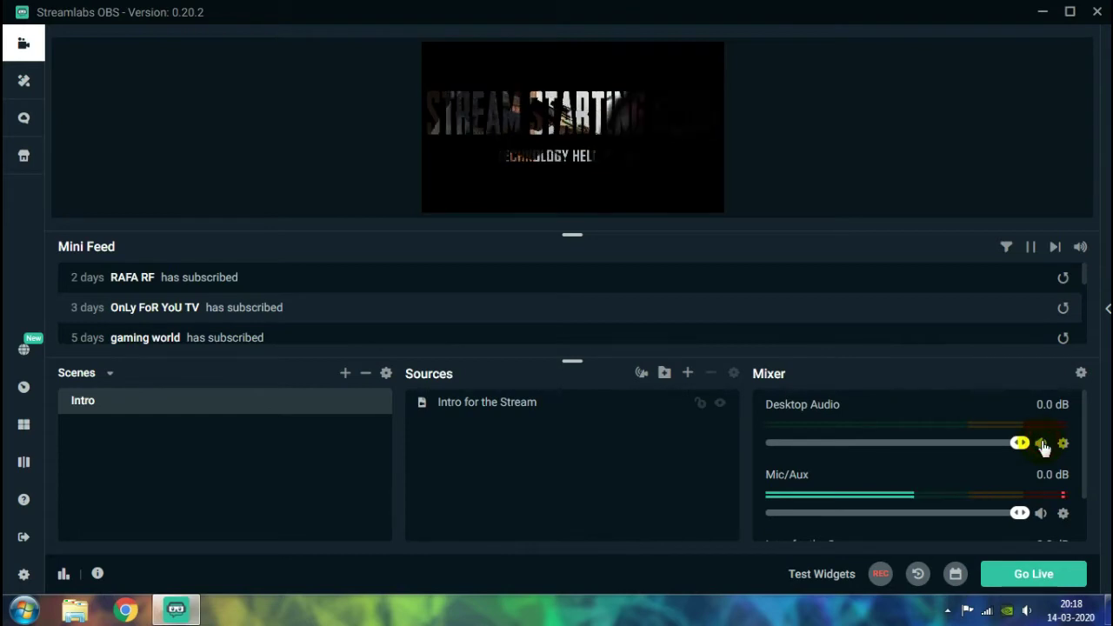
click(1041, 513)
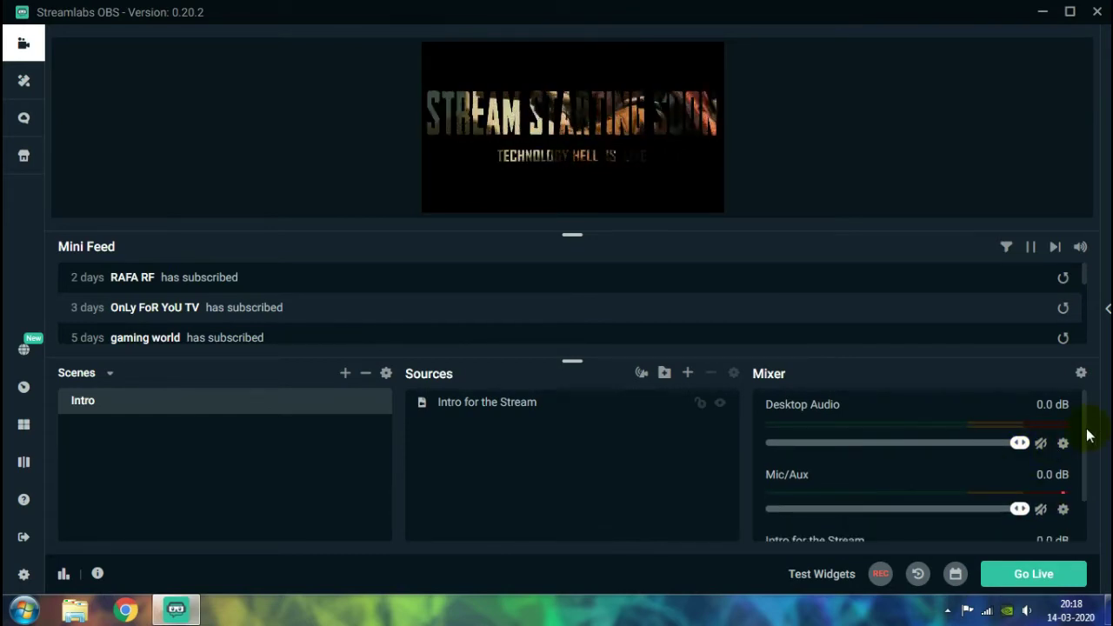
click(1040, 513)
click(1039, 443)
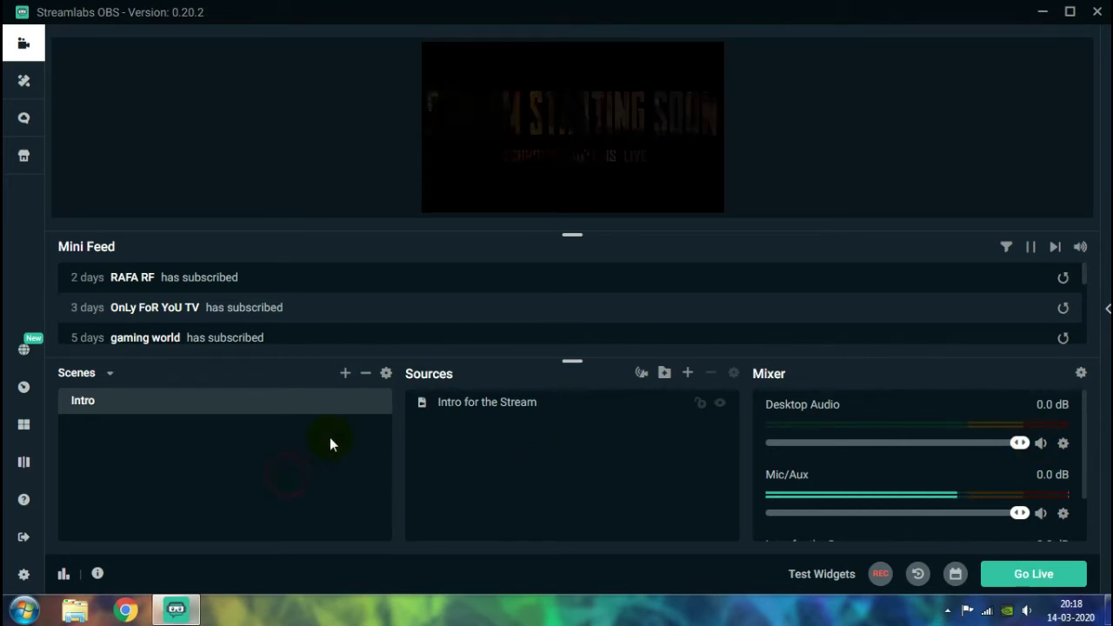
- Create a new scene named "Game Screen"
click(344, 374)
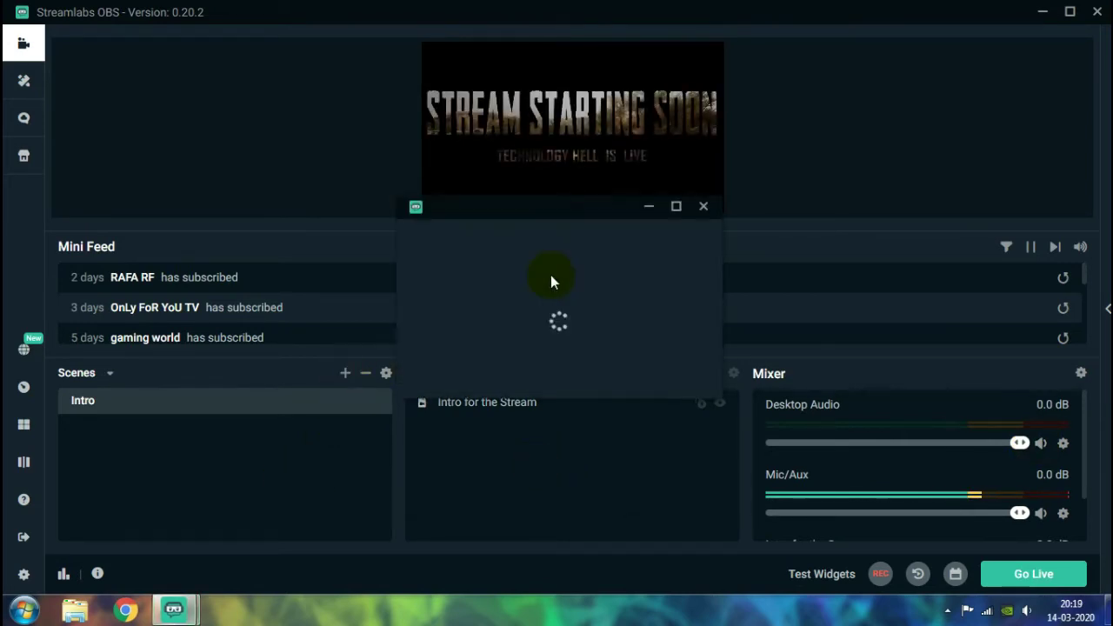
click(526, 261)
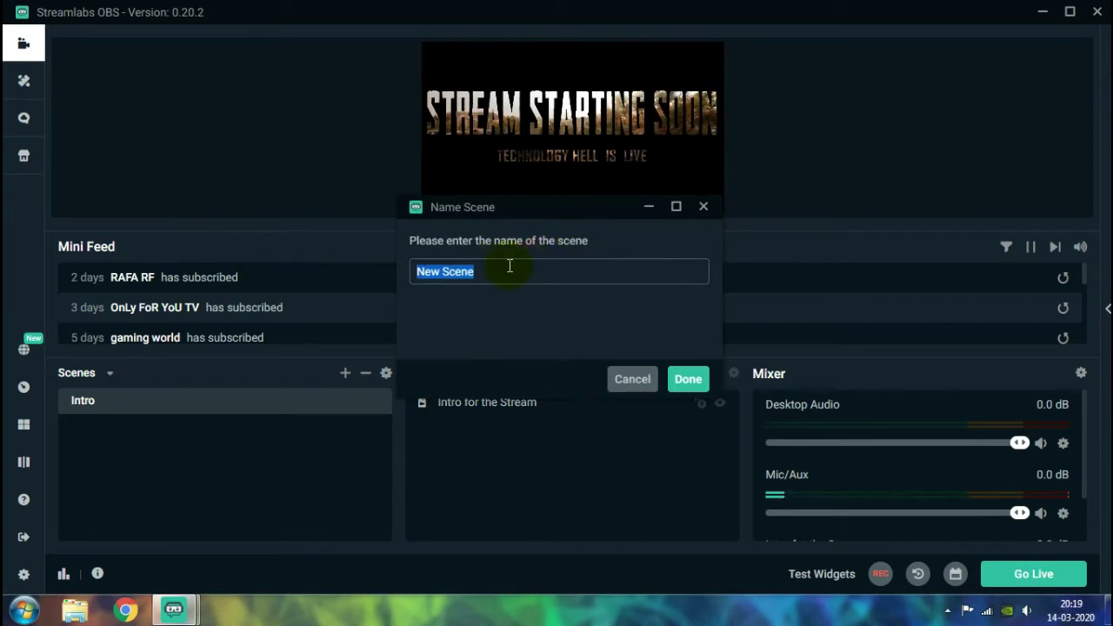
text(Game)
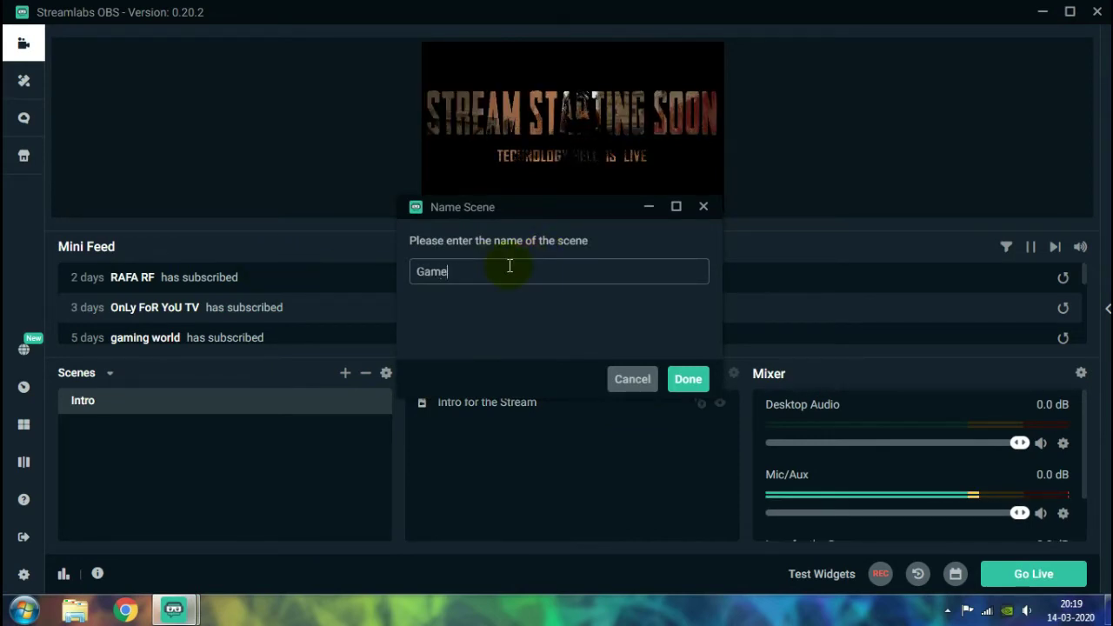
text( Screen)
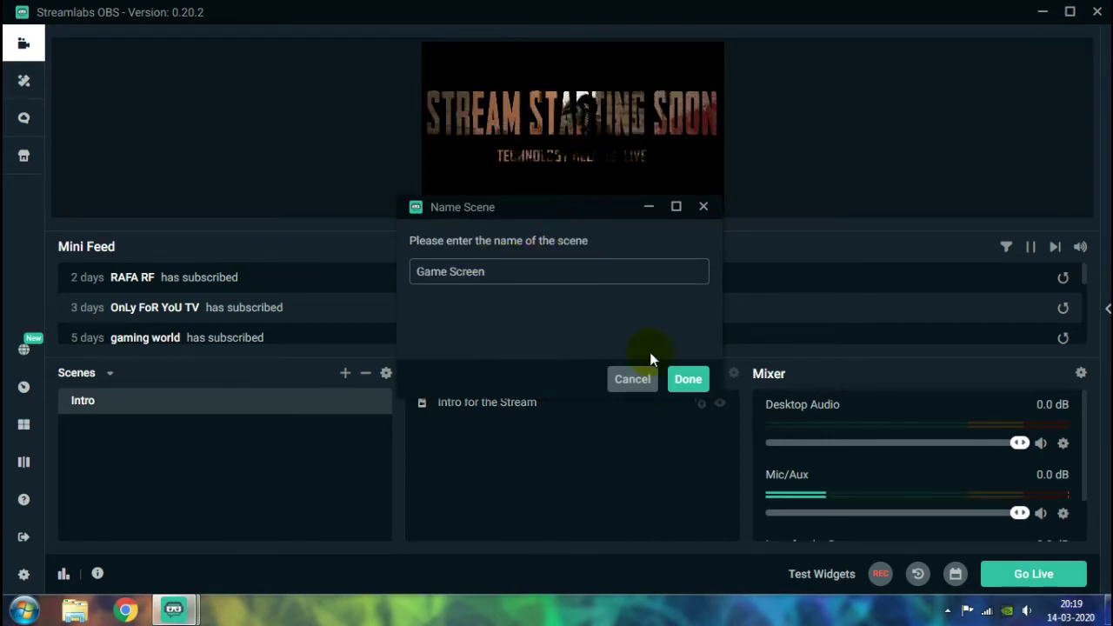
click(686, 379)
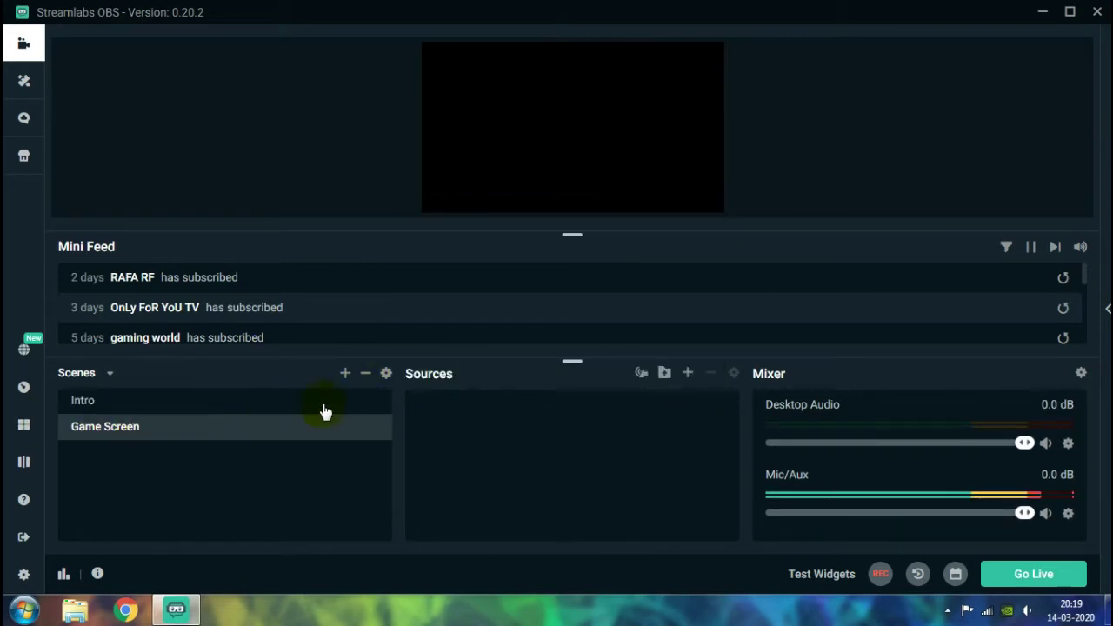
- Add a Display Capture source named "Gameplay" to the Game Screen scene
click(467, 449)
click(533, 434)
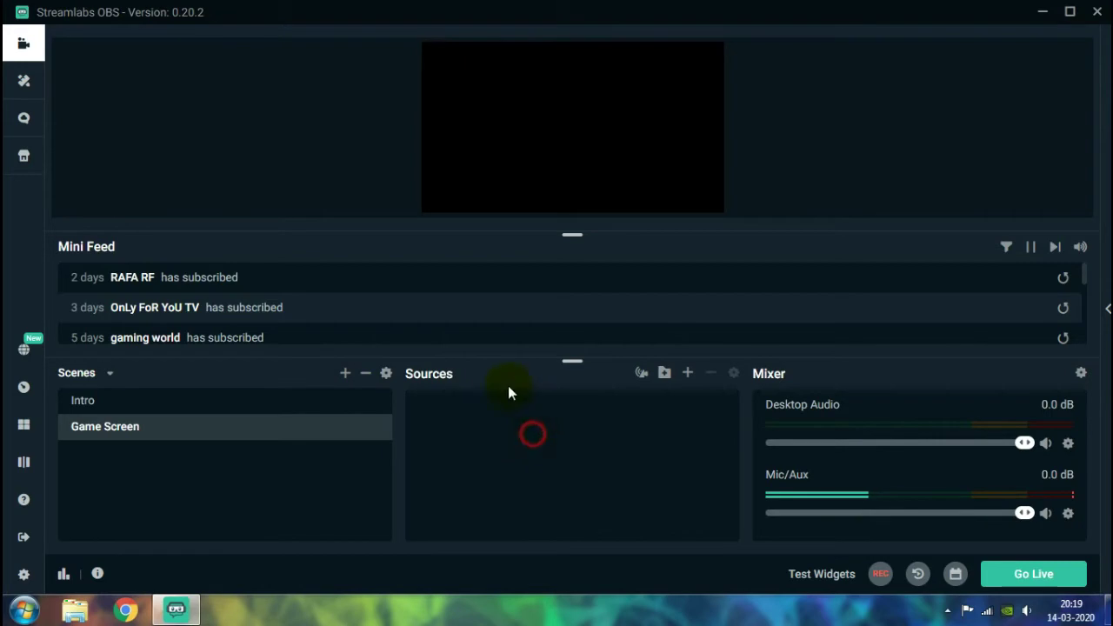
click(688, 375)
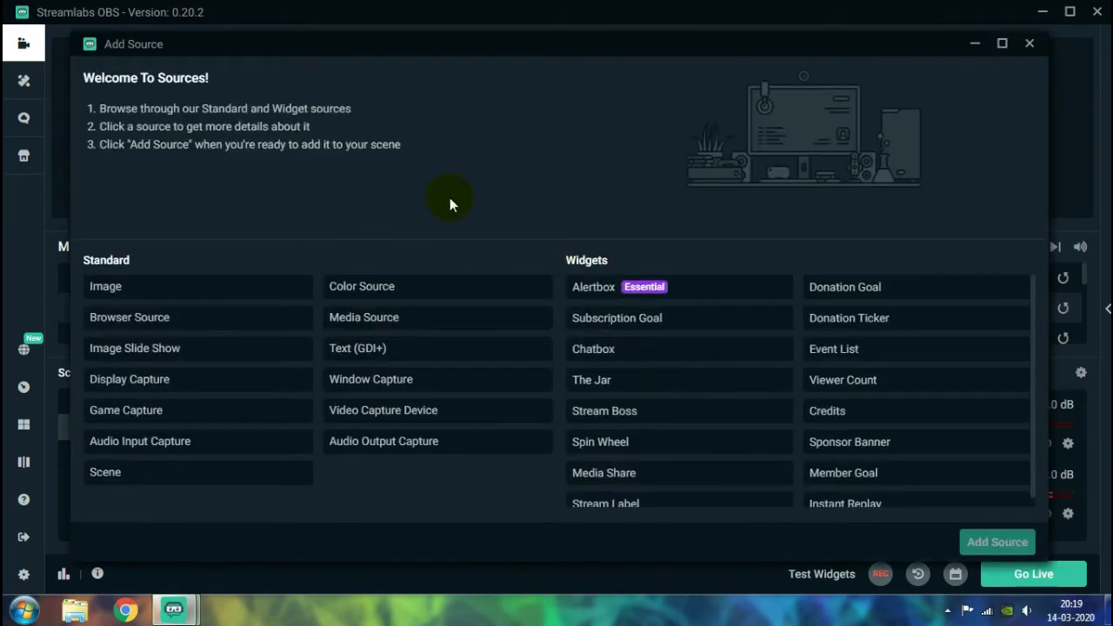
click(165, 383)
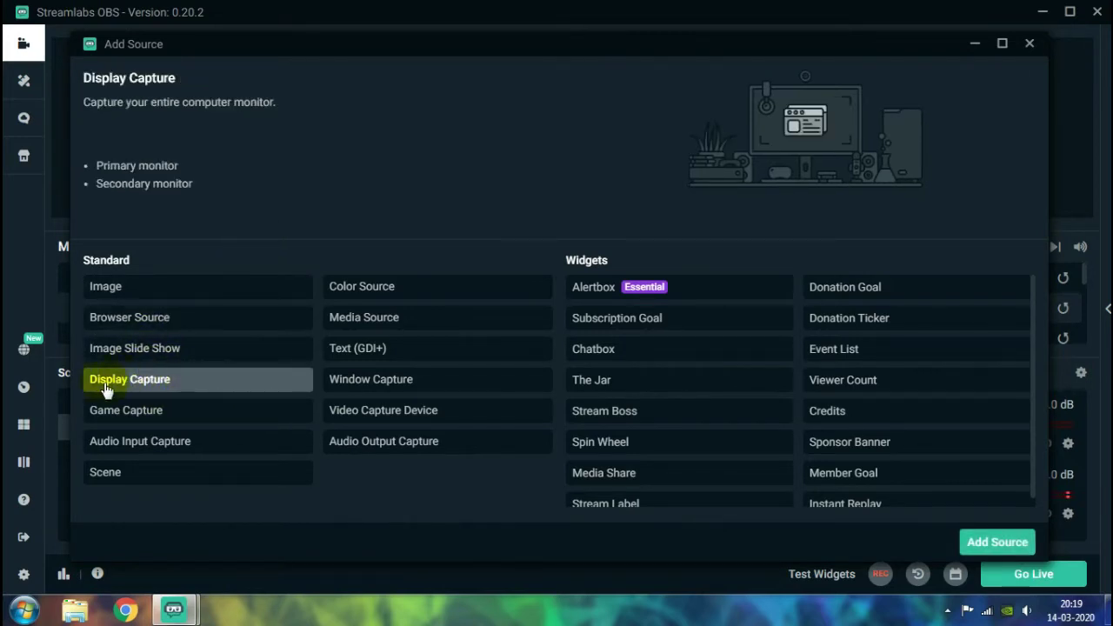
click(982, 542)
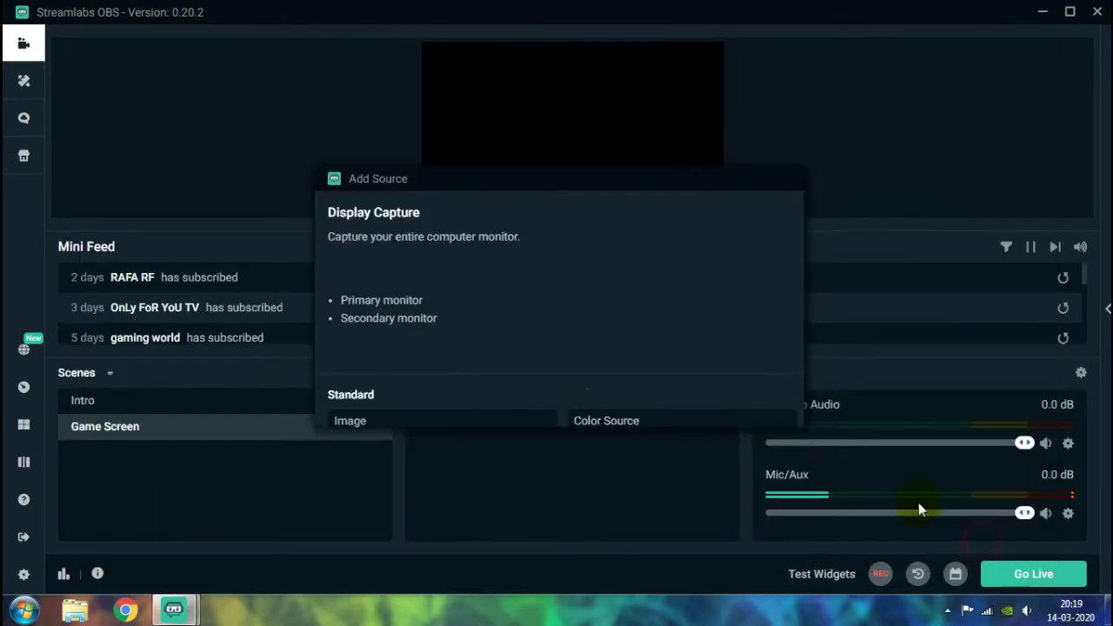
drag(489, 270, 86, 253)
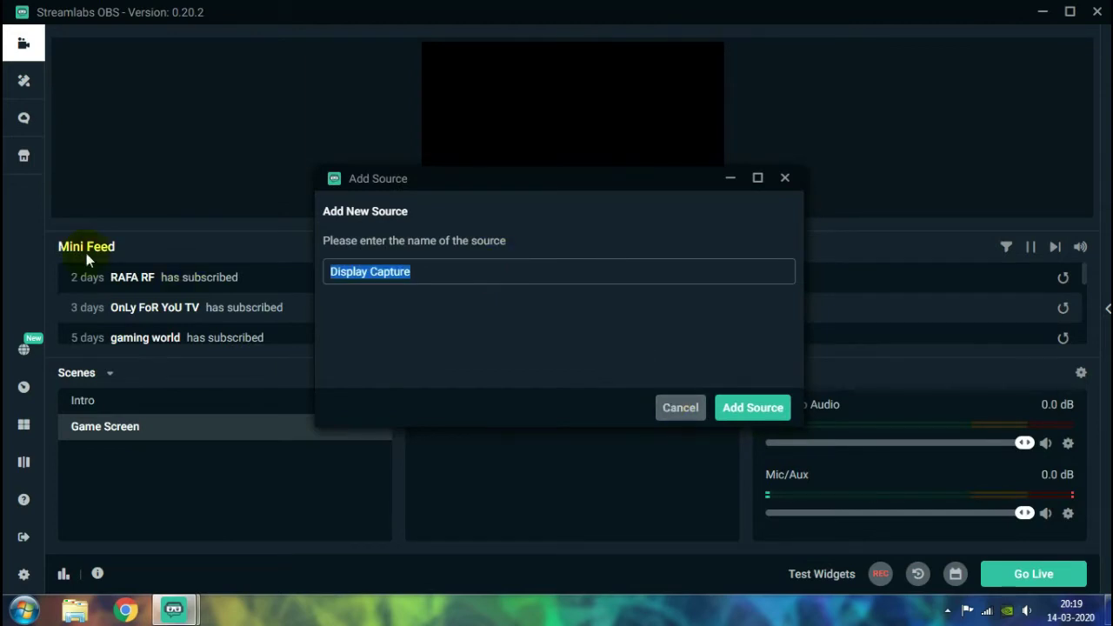
text(Gameplay)
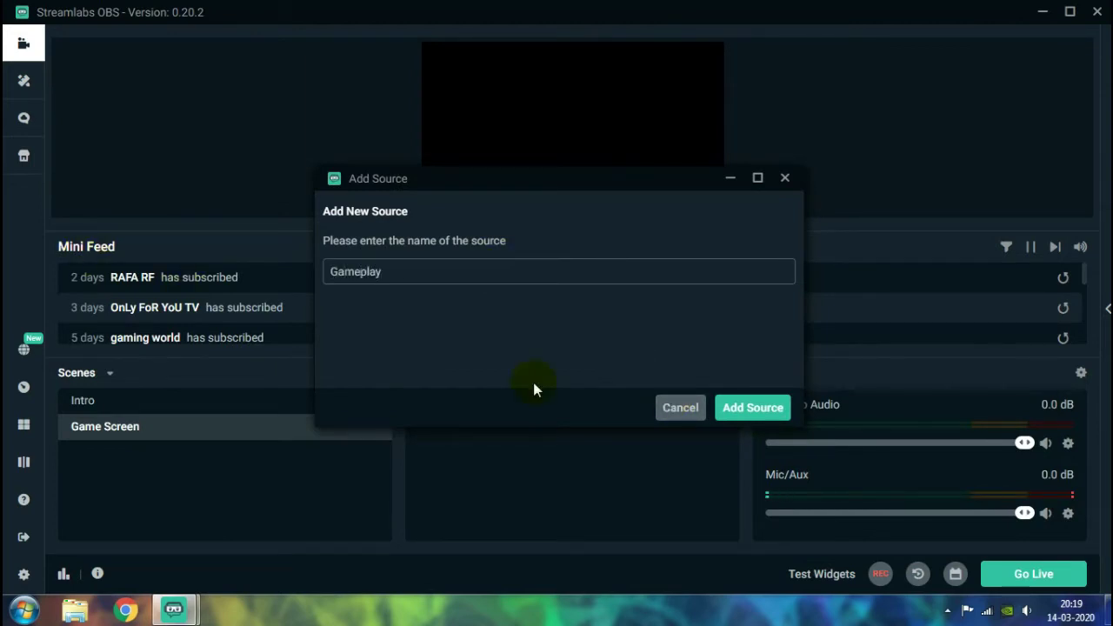
click(738, 407)
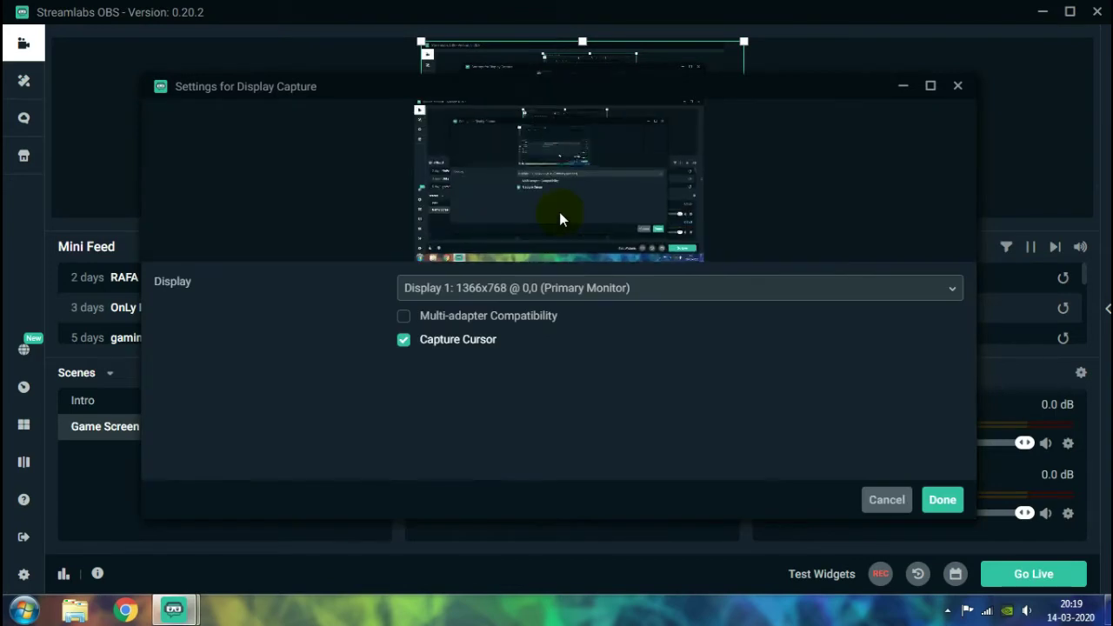
- Choose Display 1: 1366x768 @ 0,0 (Primary Monitor) for the Gameplay capture and accept the settings
click(562, 290)
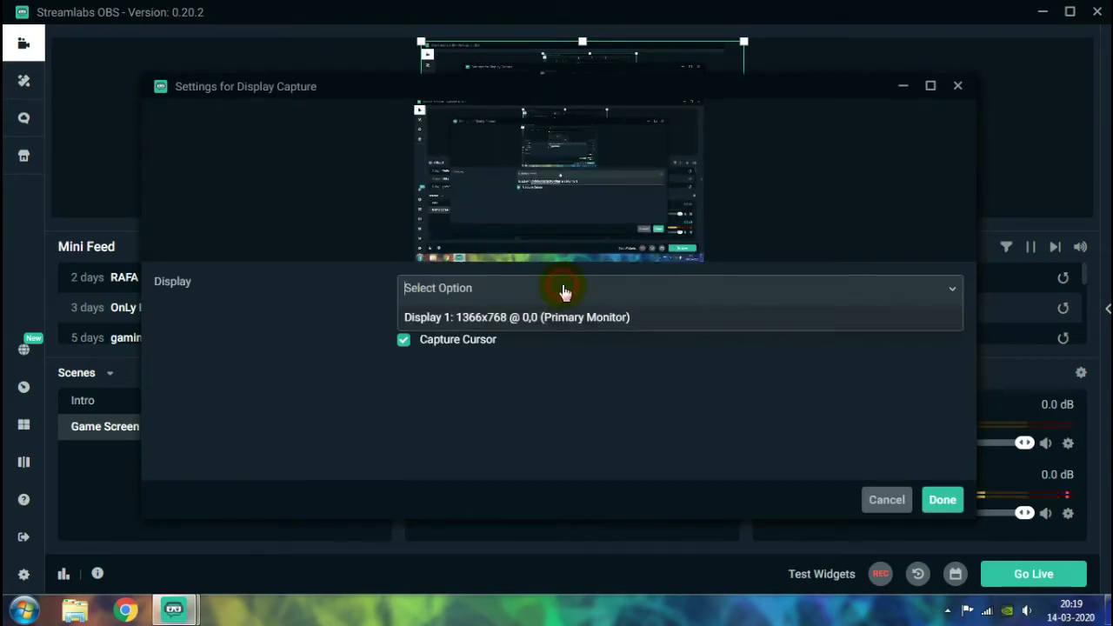
click(462, 318)
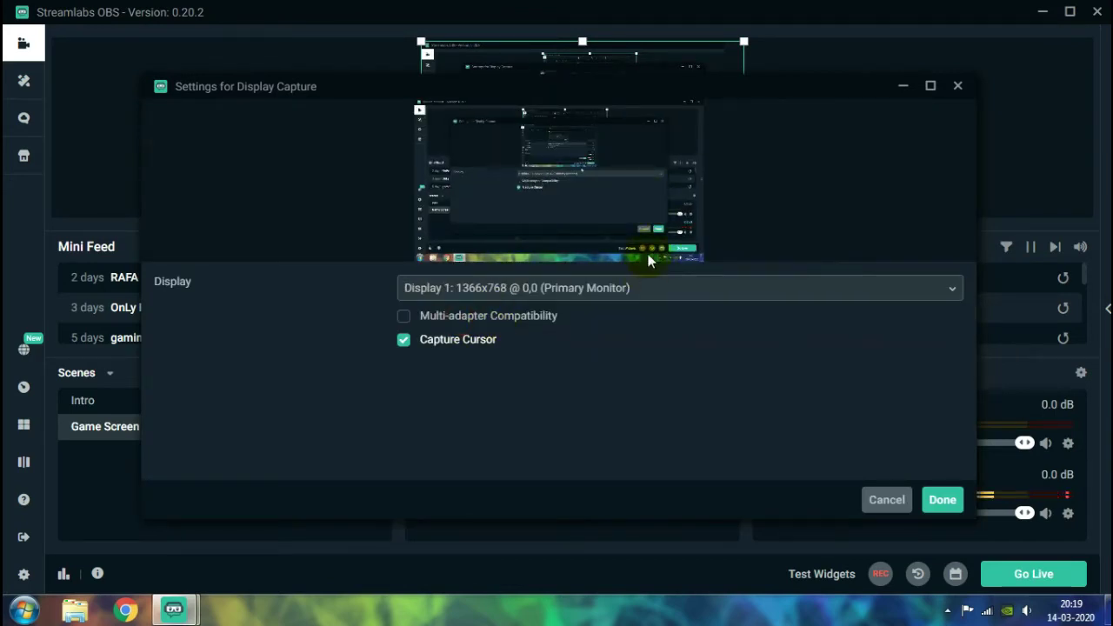
click(549, 293)
click(941, 499)
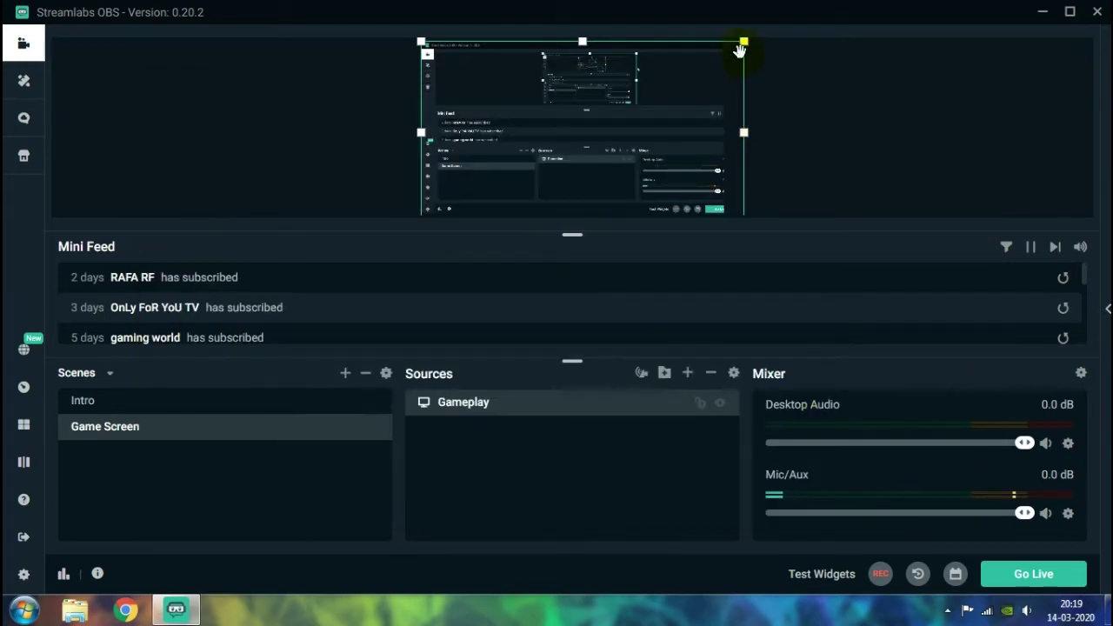
- Scale the Gameplay capture down to the canvas size and move it up so it fills the preview canvas
drag(743, 41, 725, 52)
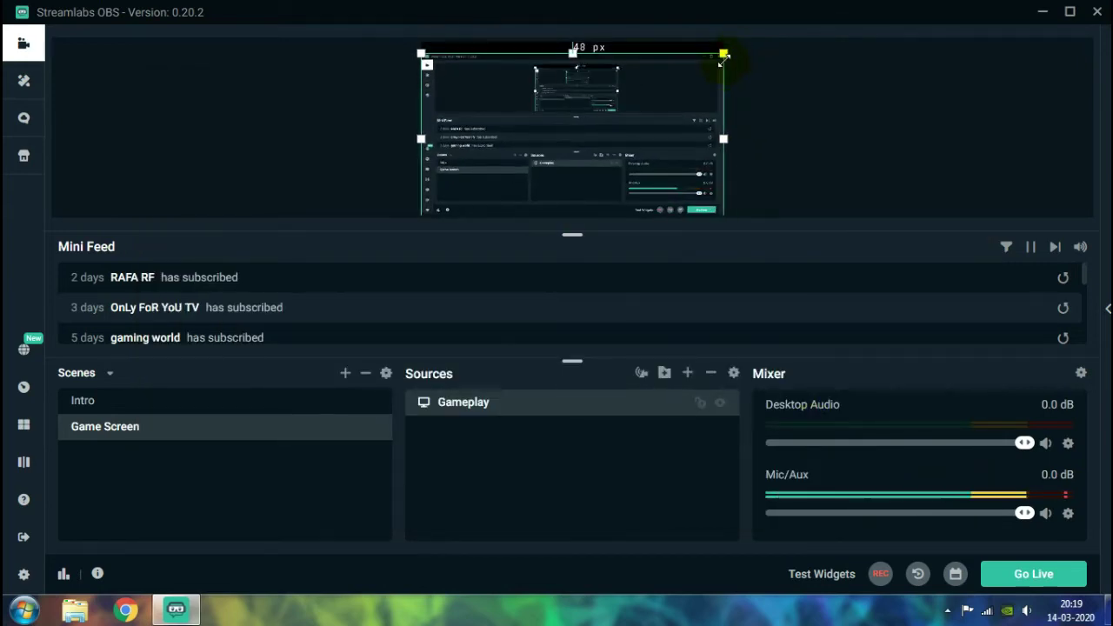
drag(592, 116, 592, 104)
click(820, 118)
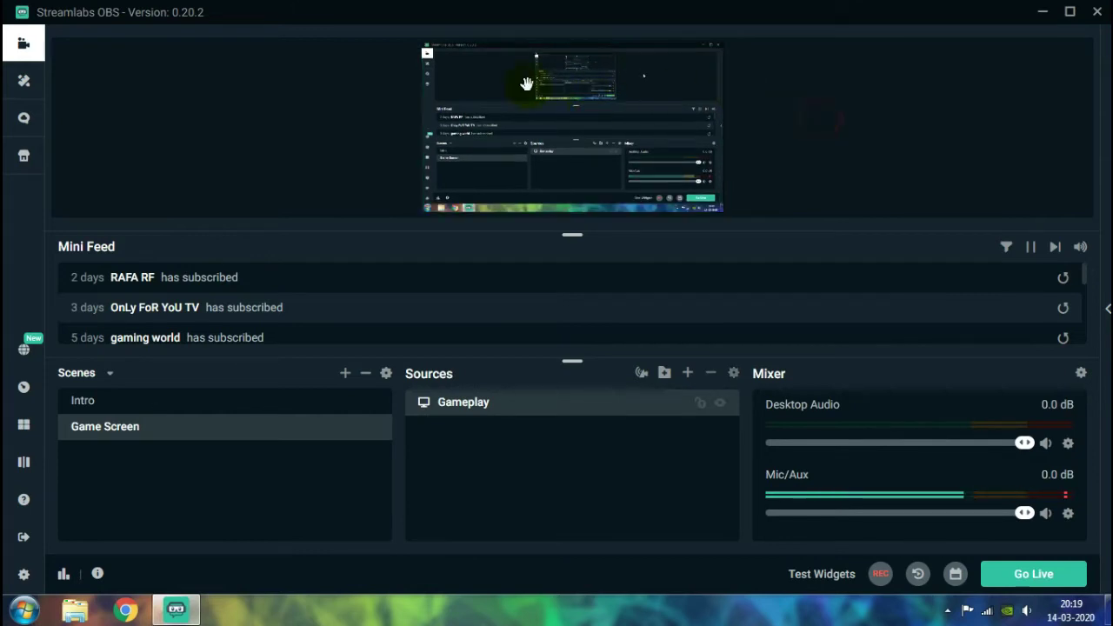
click(453, 399)
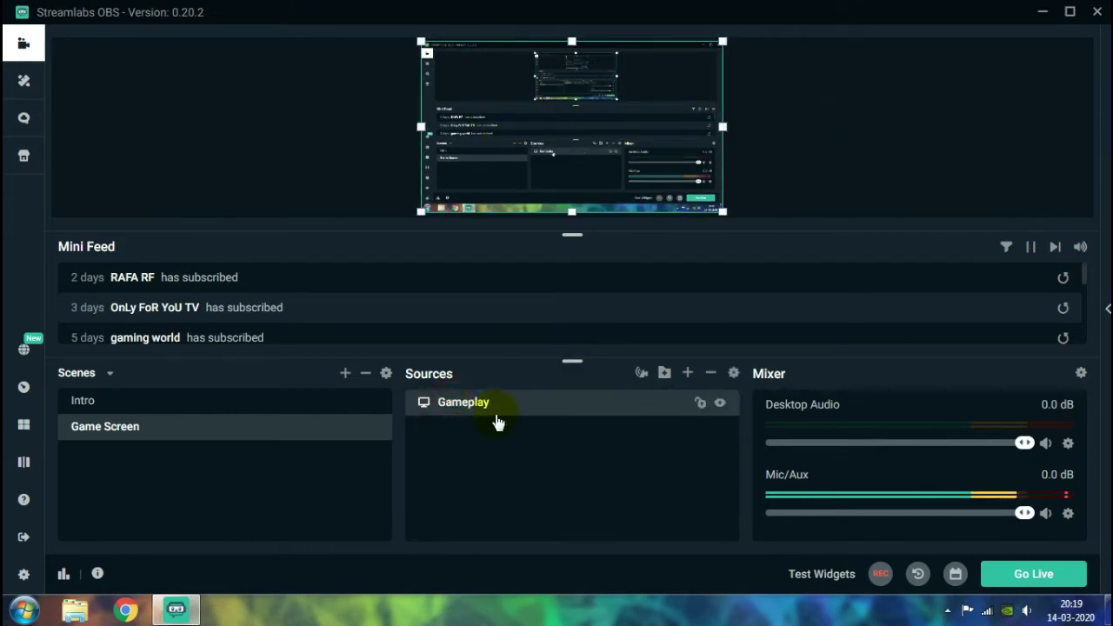
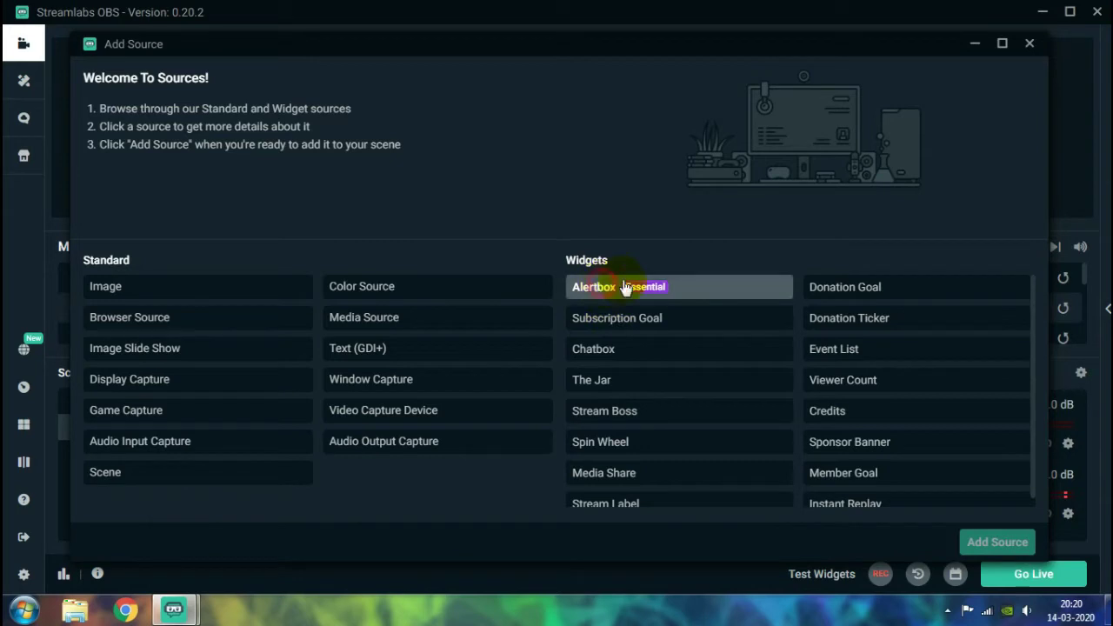
- Add an Alertbox widget source named "Alert Box" to the Game Screen scene and close its settings unchanged
click(996, 542)
click(749, 406)
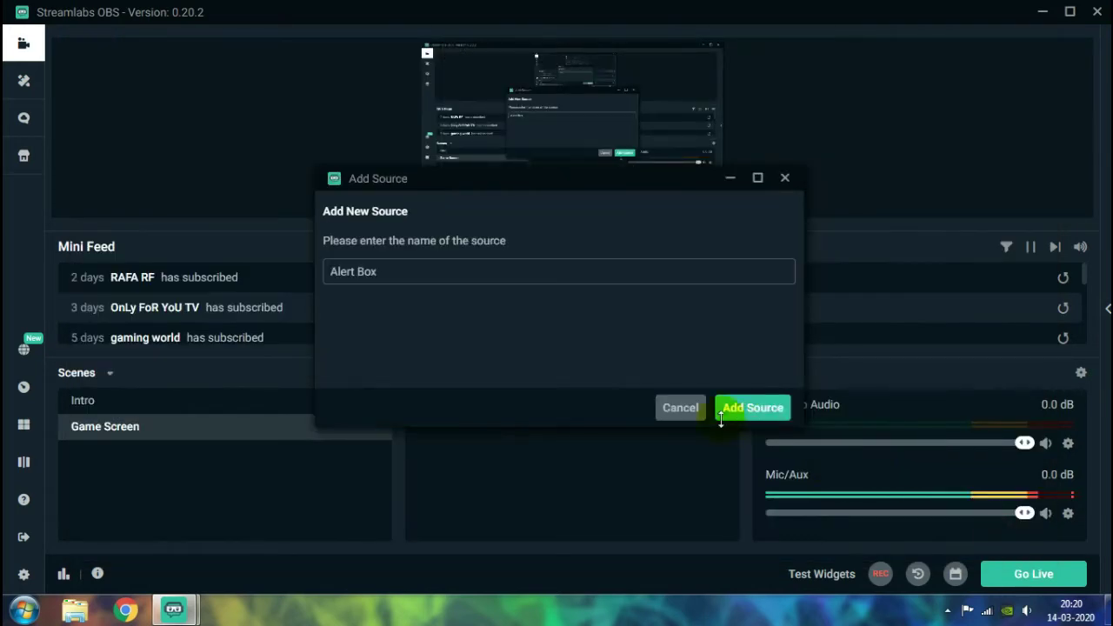
click(745, 407)
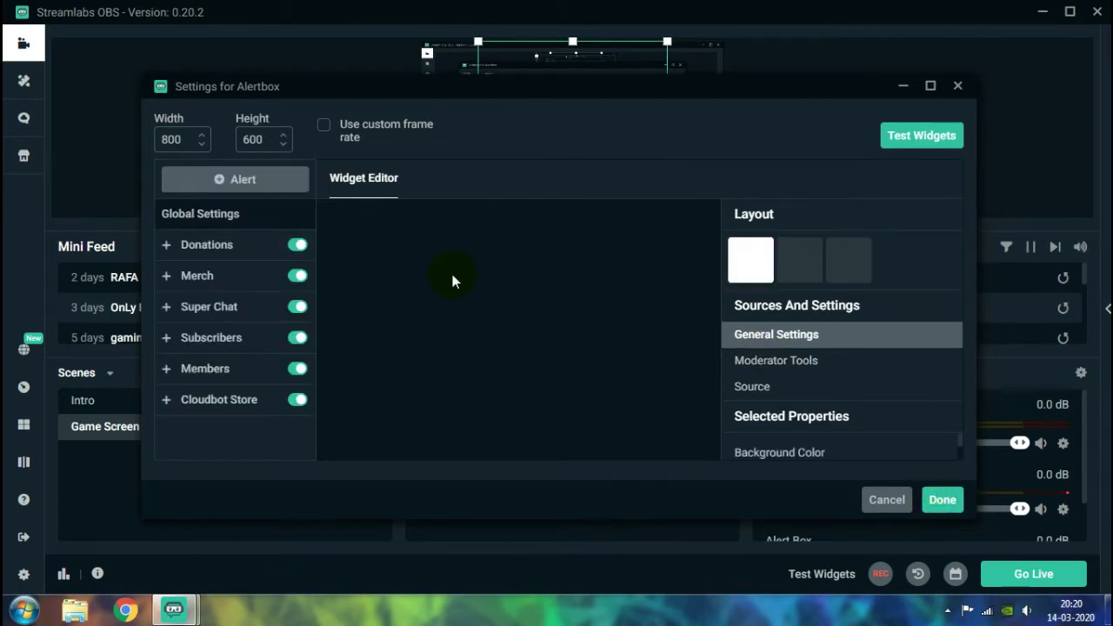
key(Escape)
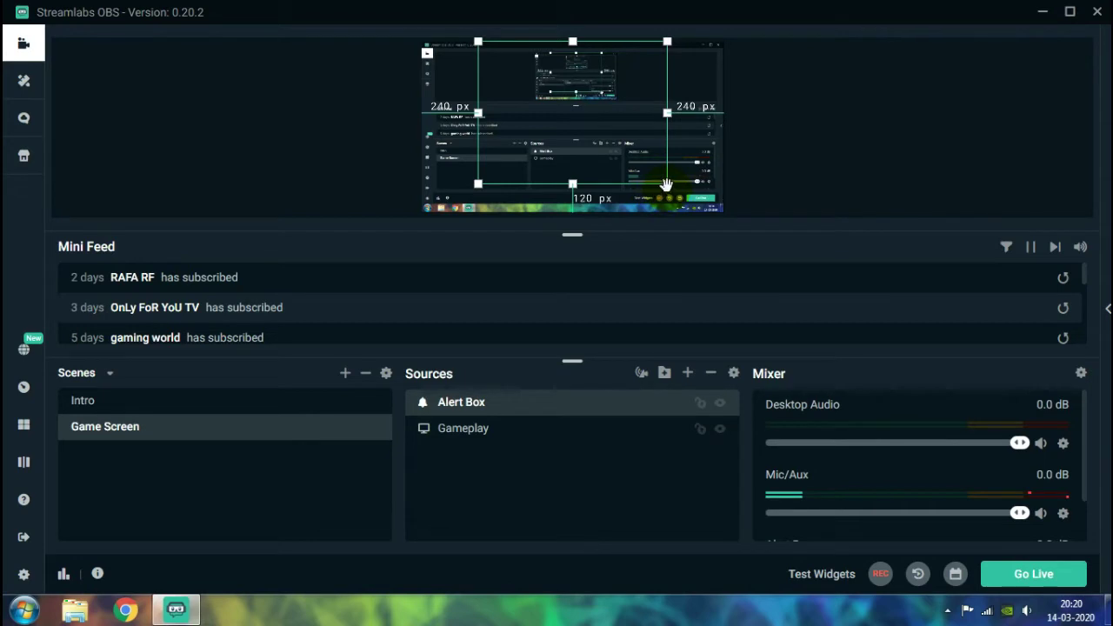
- Shrink the Alert Box and place it against the canvas's left edge, about 126 px below the top and 705 px from the right edge
click(628, 124)
click(687, 182)
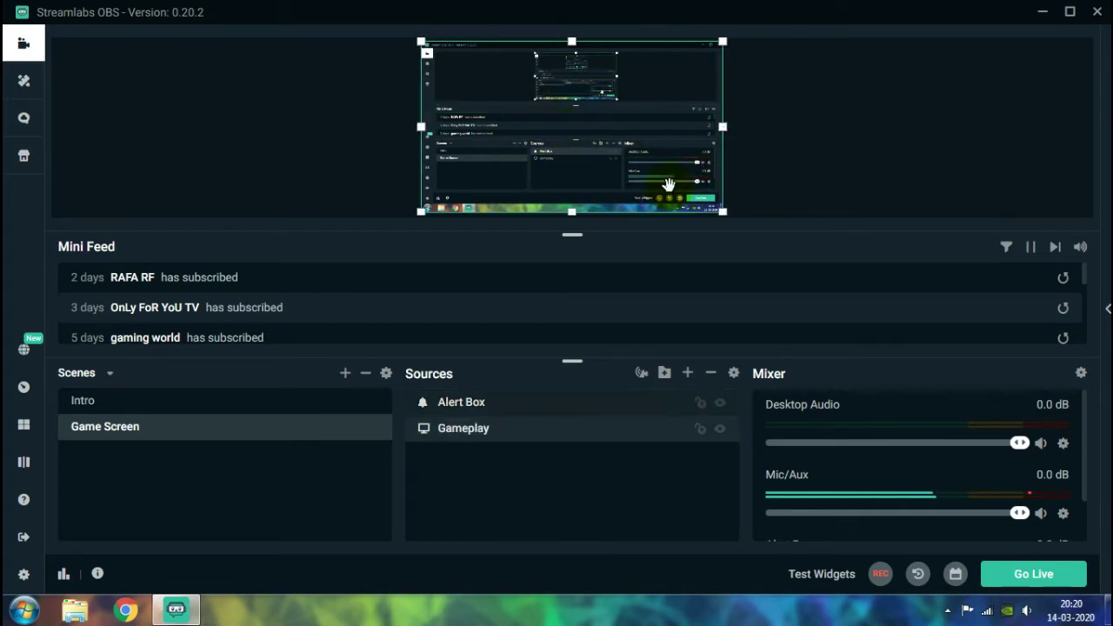
click(424, 402)
drag(667, 184, 613, 144)
drag(563, 90, 504, 114)
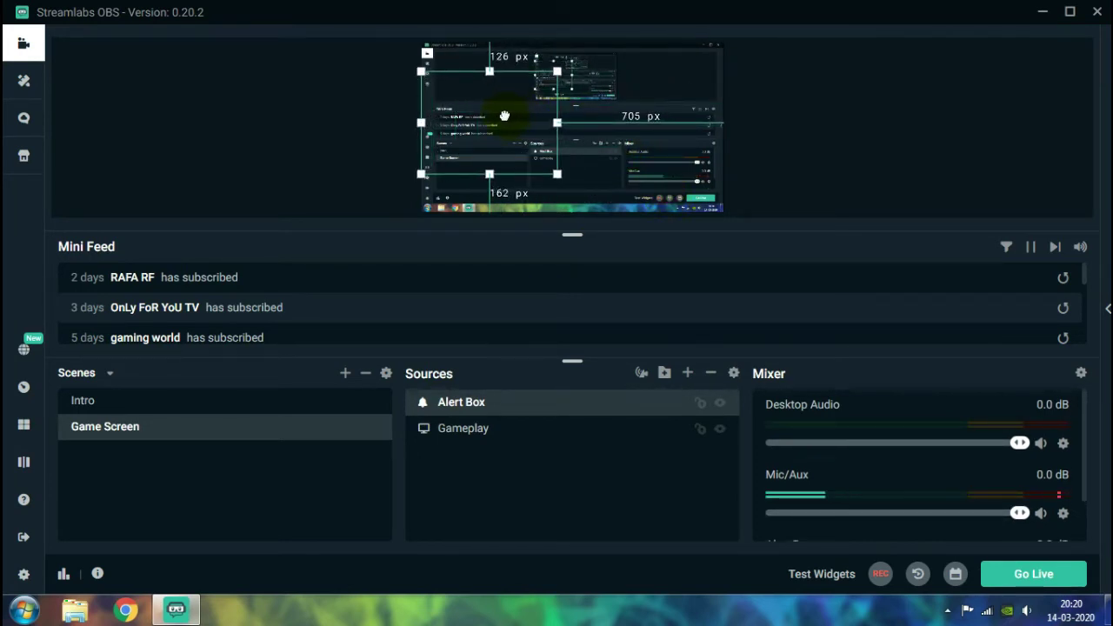
click(325, 129)
click(445, 402)
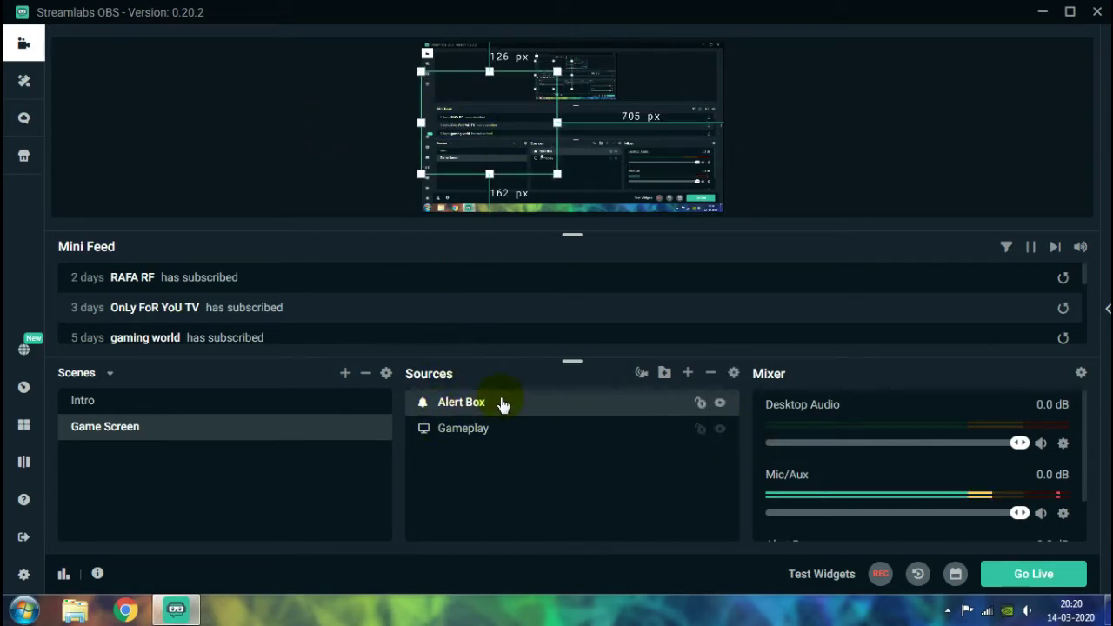
- Test the Alert Box with sample Subscriber, Membership, Donation and Super Chat alerts
click(817, 574)
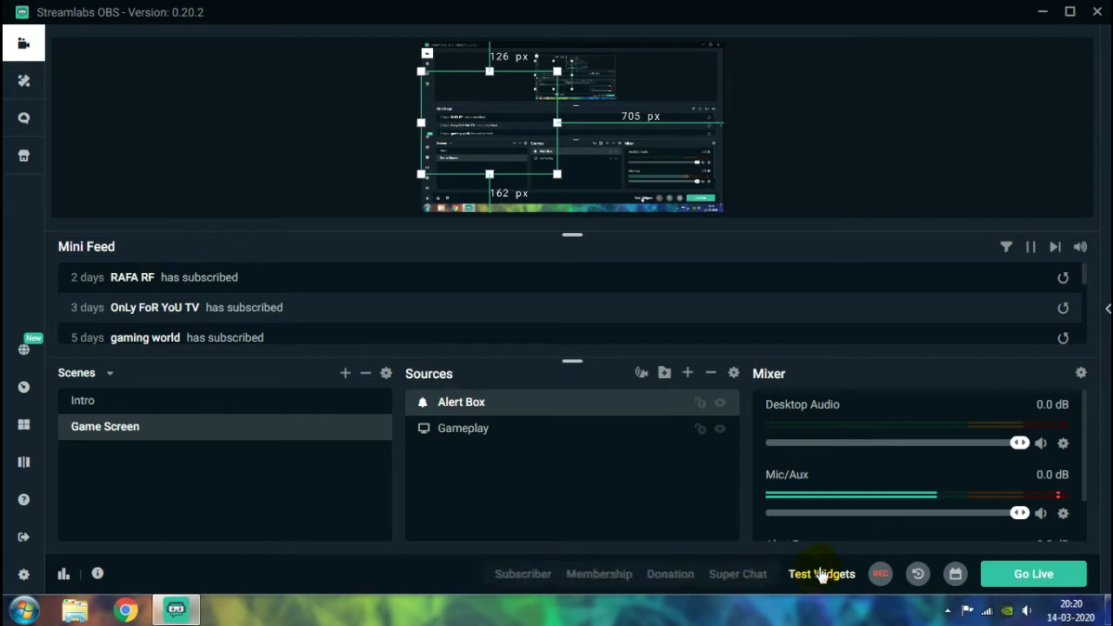
click(511, 577)
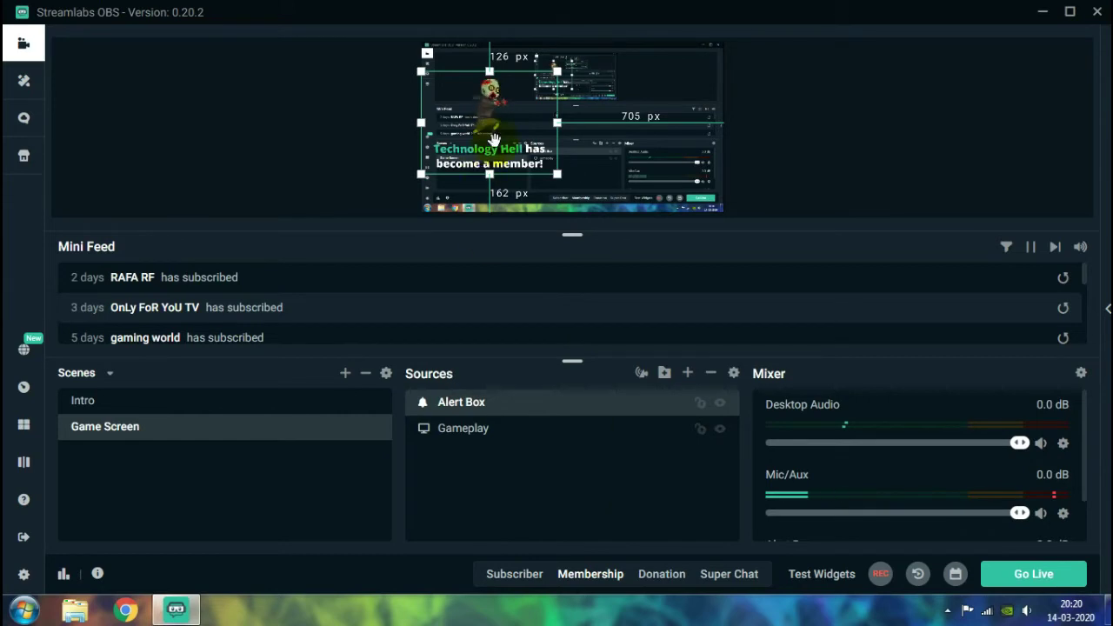
click(660, 577)
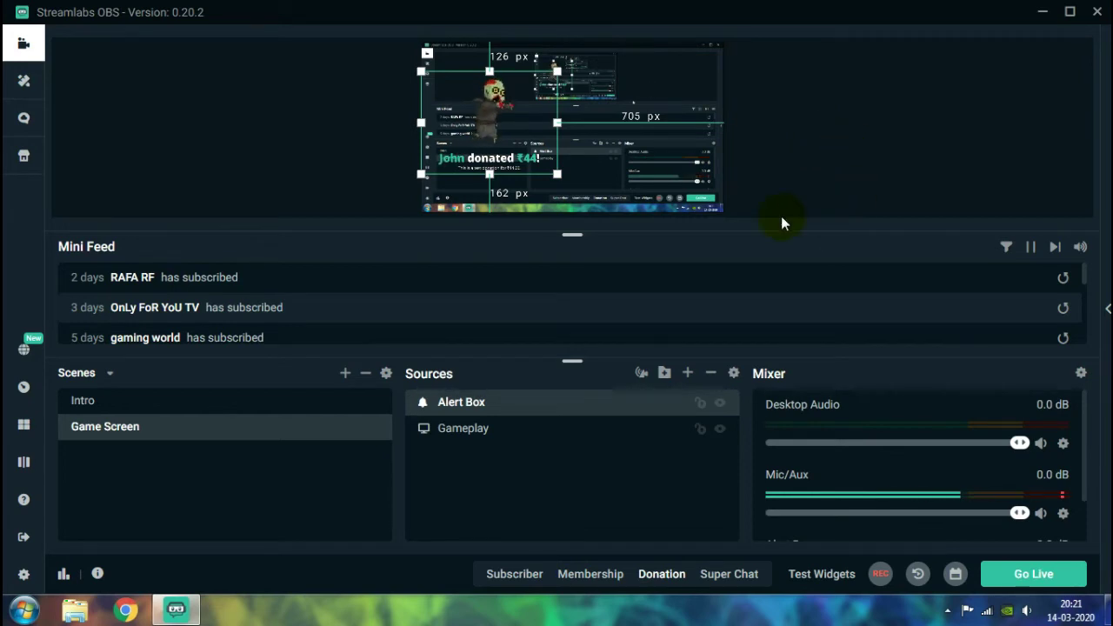
click(730, 575)
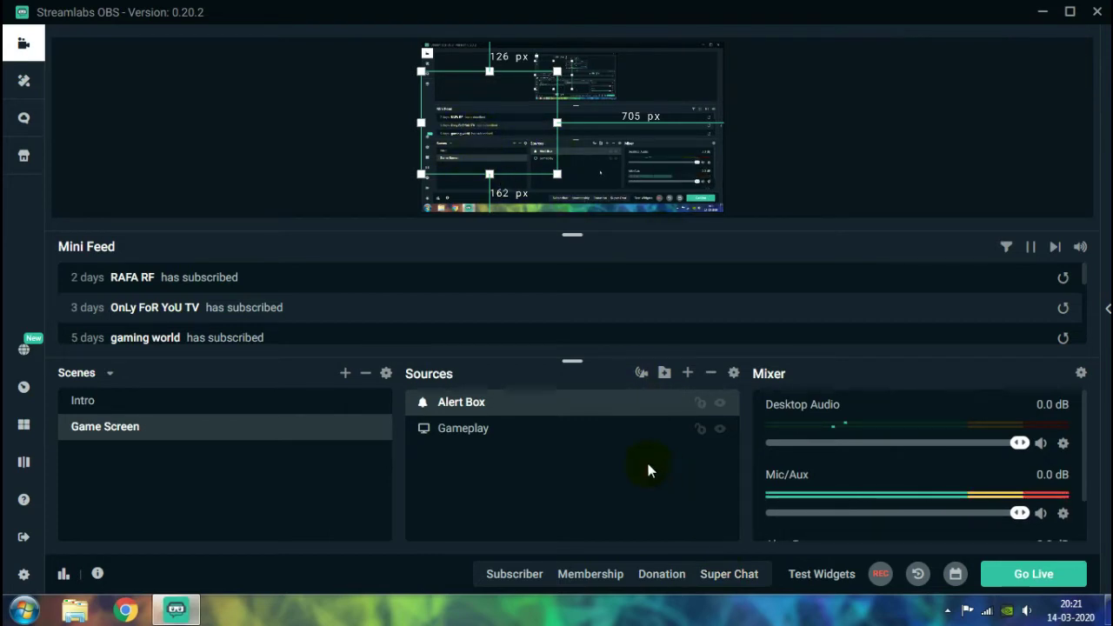
right_click(516, 482)
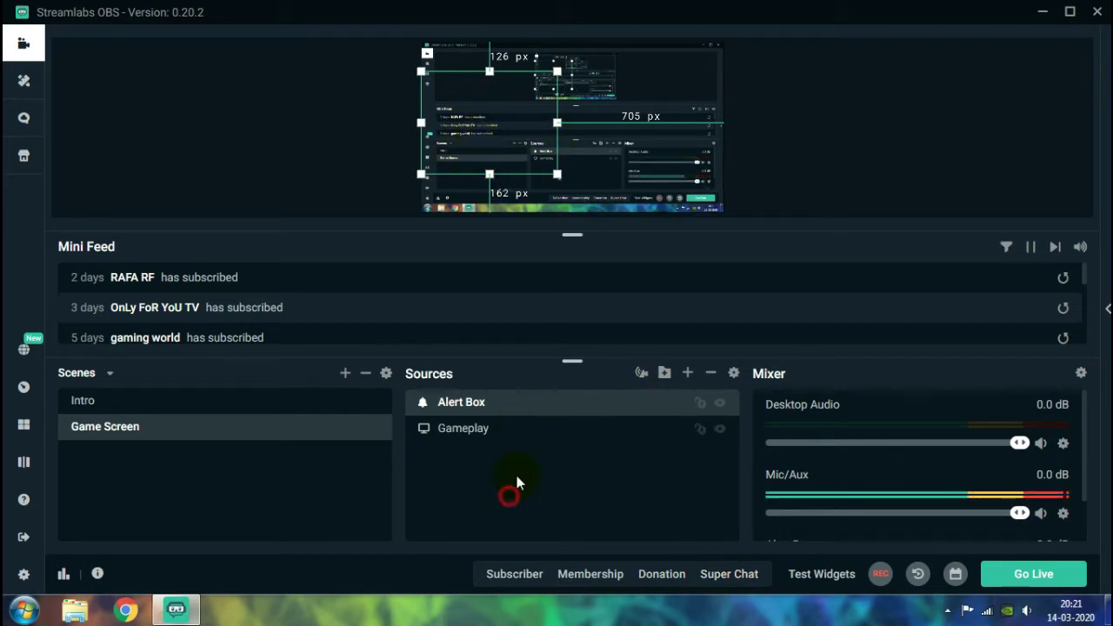
click(588, 445)
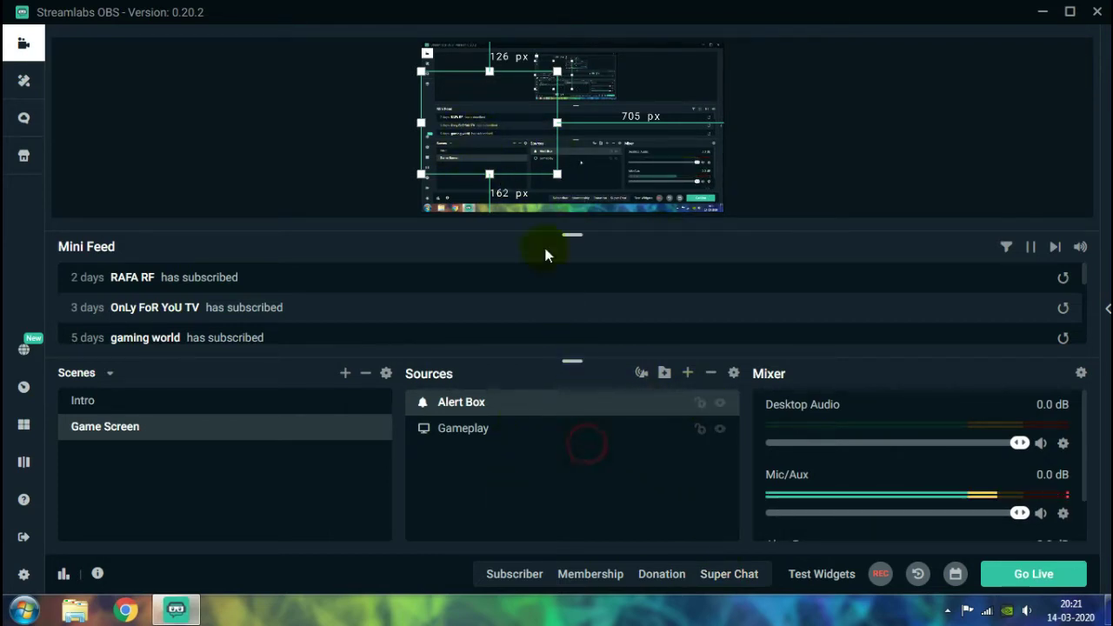
- Add a Chatbox widget source named "Chat Box" to the Game Screen scene
click(688, 376)
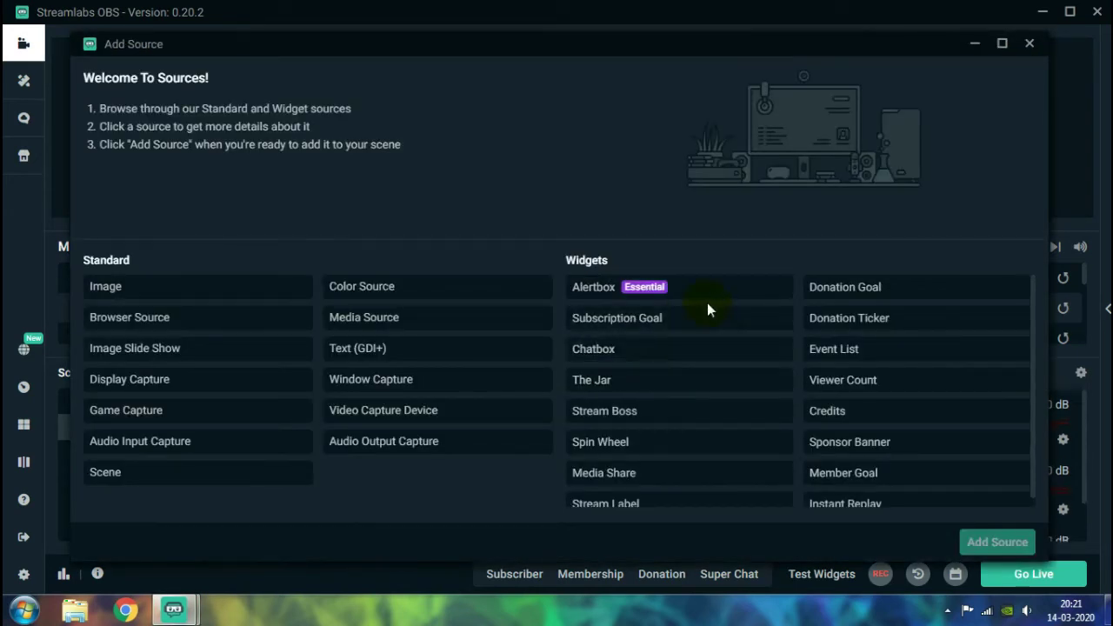
click(601, 352)
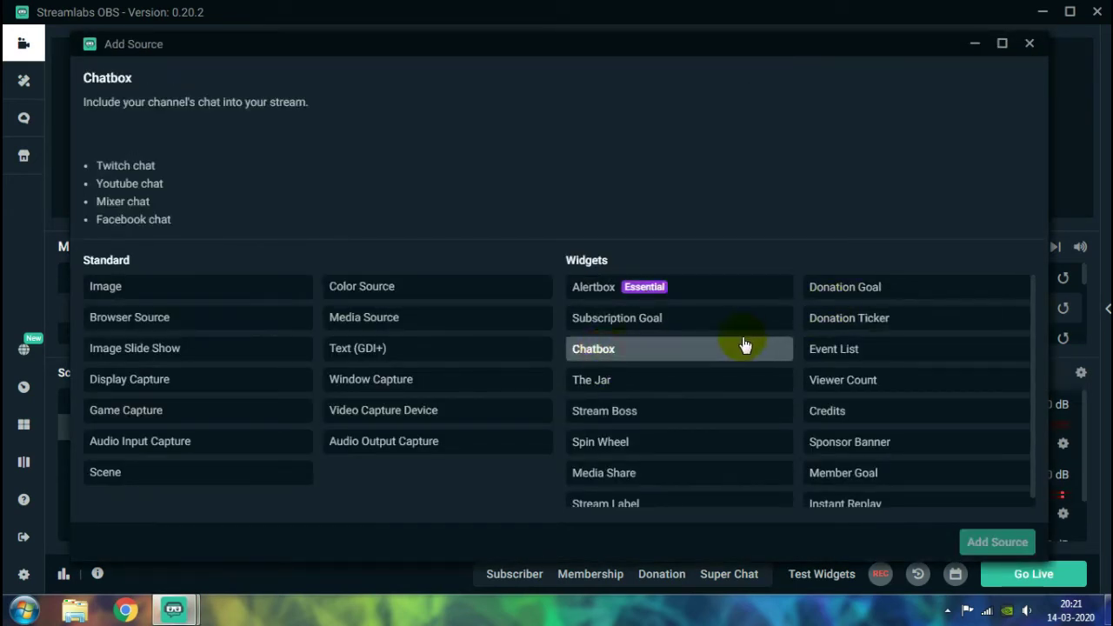
click(1000, 546)
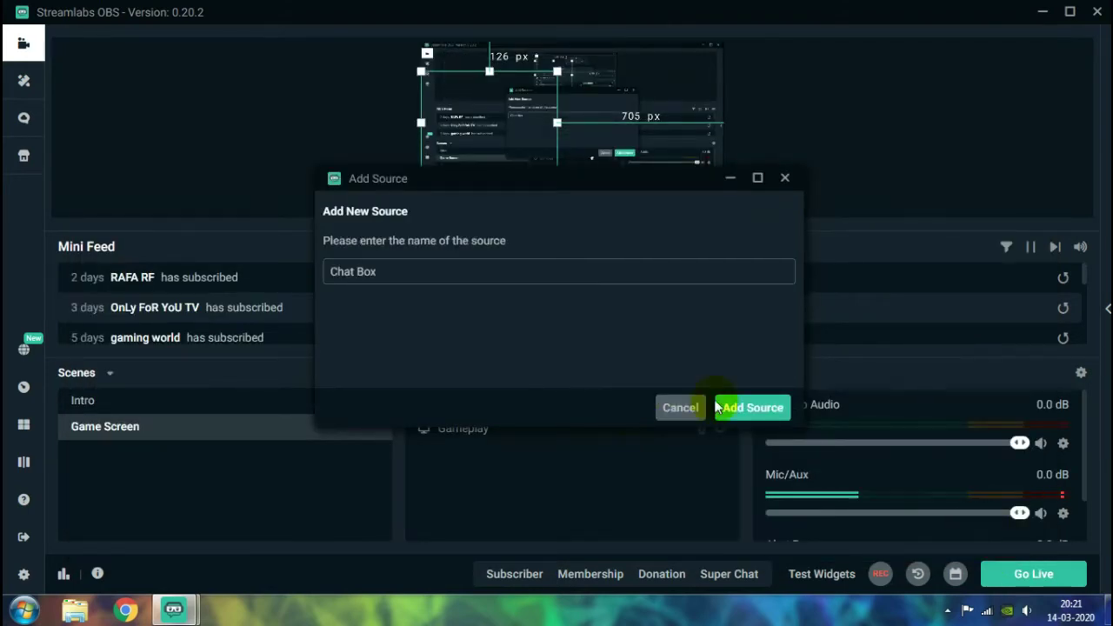
click(753, 411)
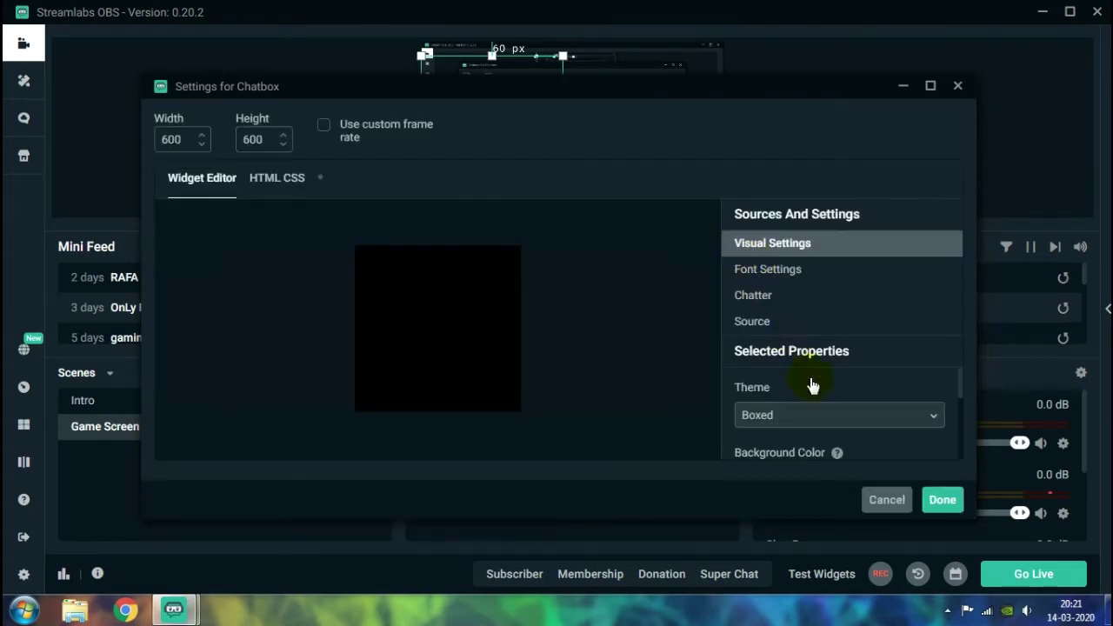
- Set the Chatbox to hide messages after 35 in its visual settings and accept the settings
scroll(843, 374, down, 10)
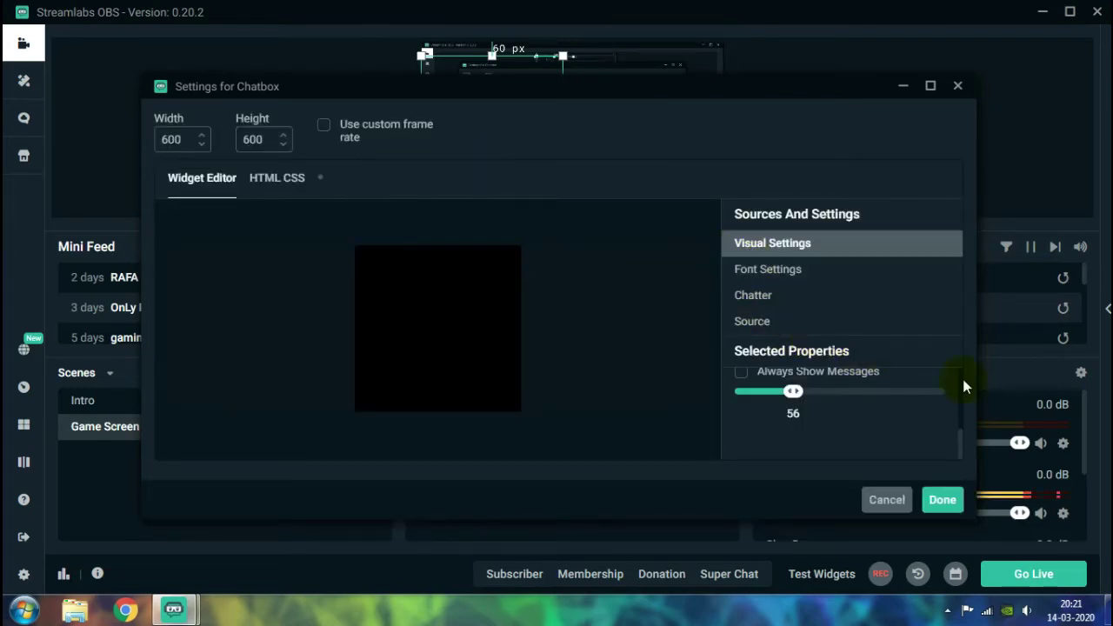
scroll(855, 392, up, 1)
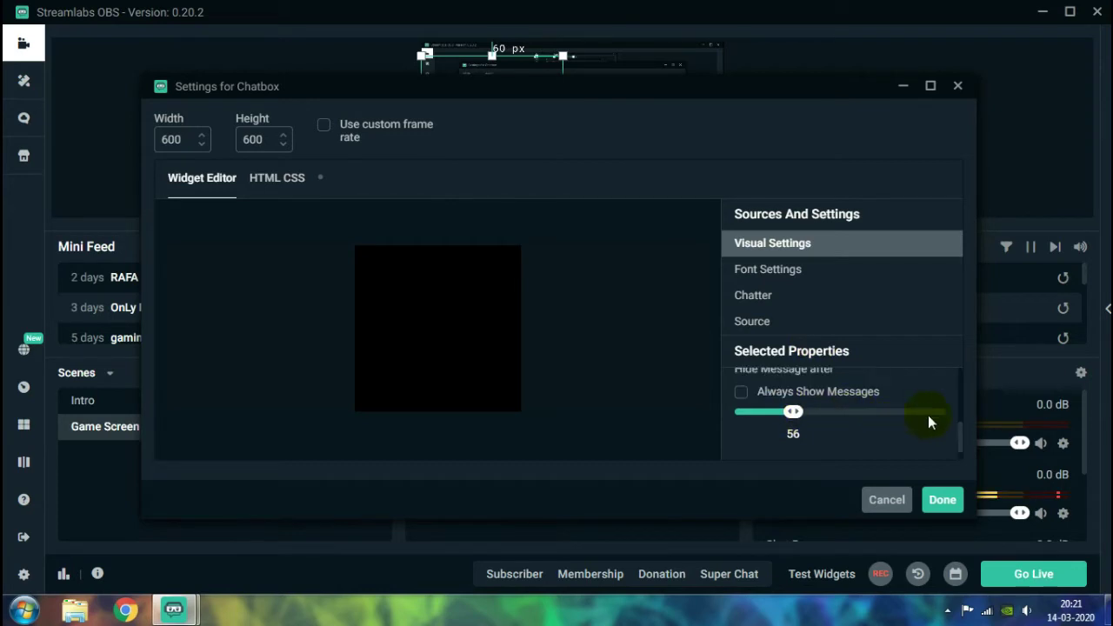
scroll(957, 415, up, 2)
scroll(960, 424, down, 2)
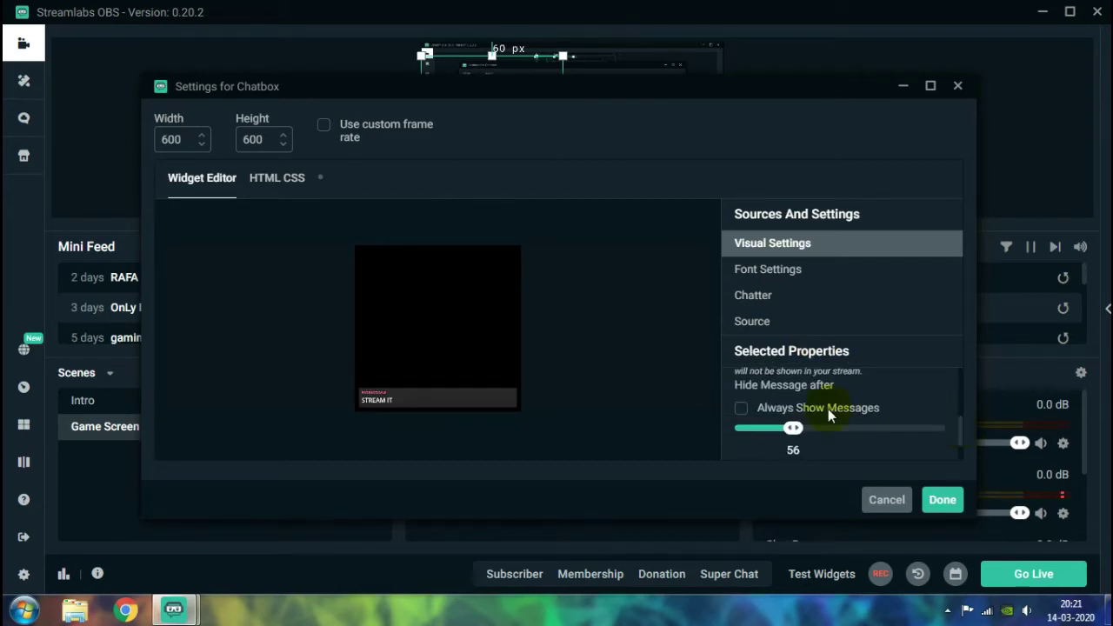
drag(798, 435, 774, 435)
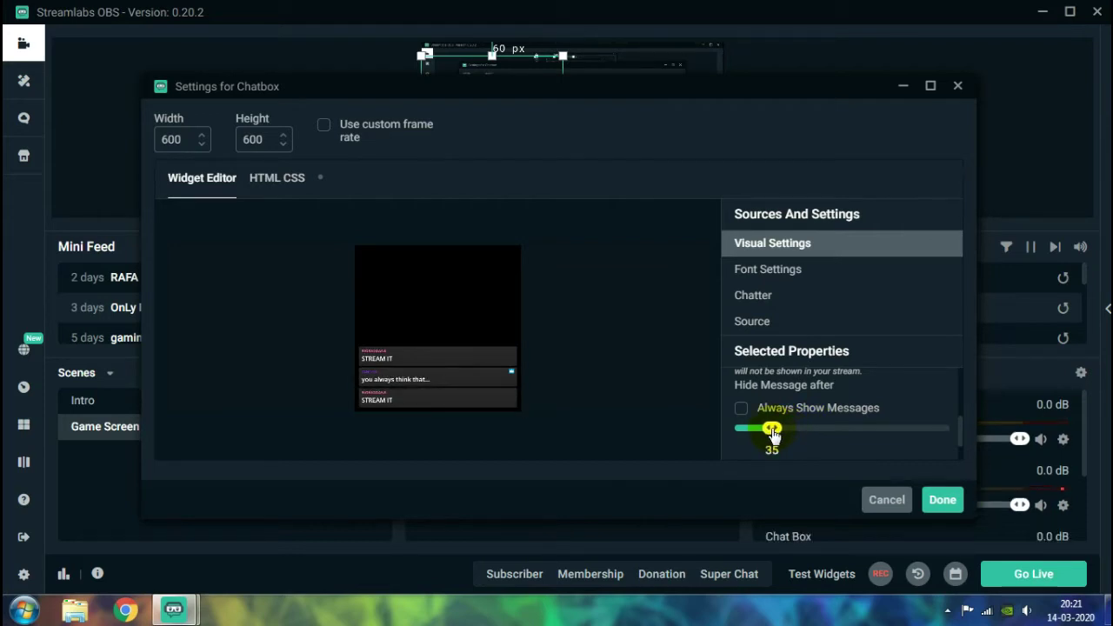
click(939, 500)
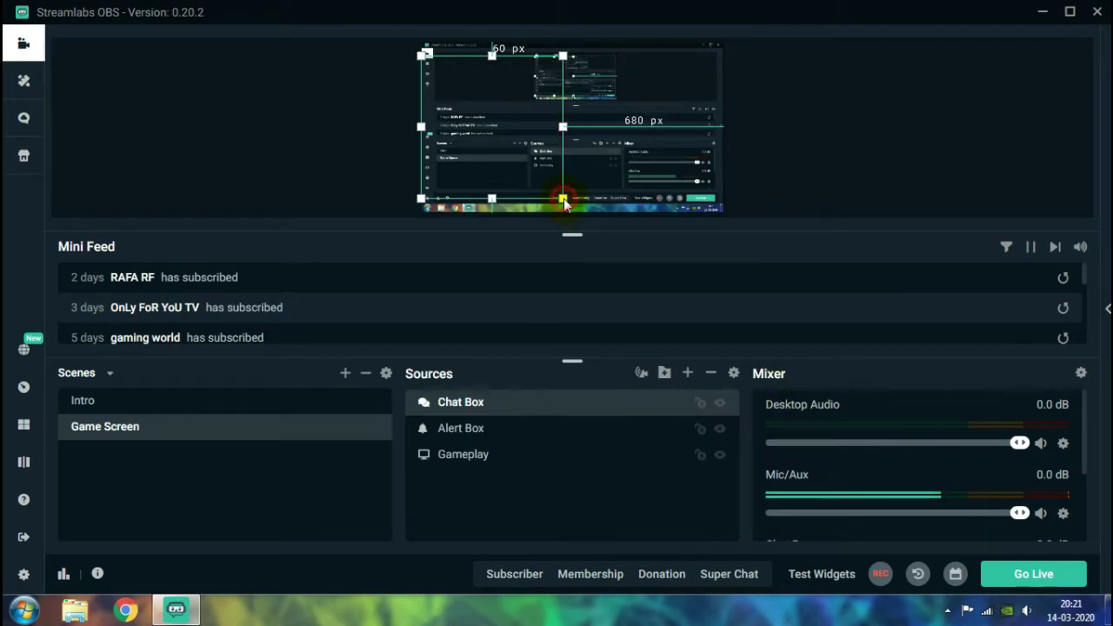
- Shrink the Chat Box and move it to the right side of the canvas, then deselect it
drag(561, 209, 520, 155)
drag(460, 126, 687, 104)
click(845, 103)
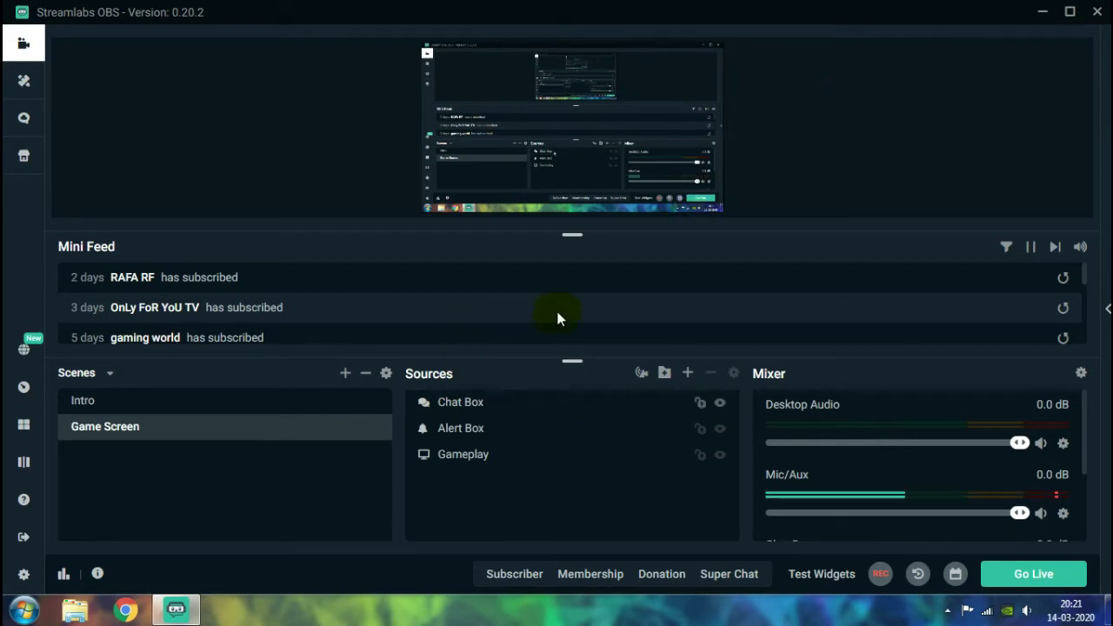
click(461, 463)
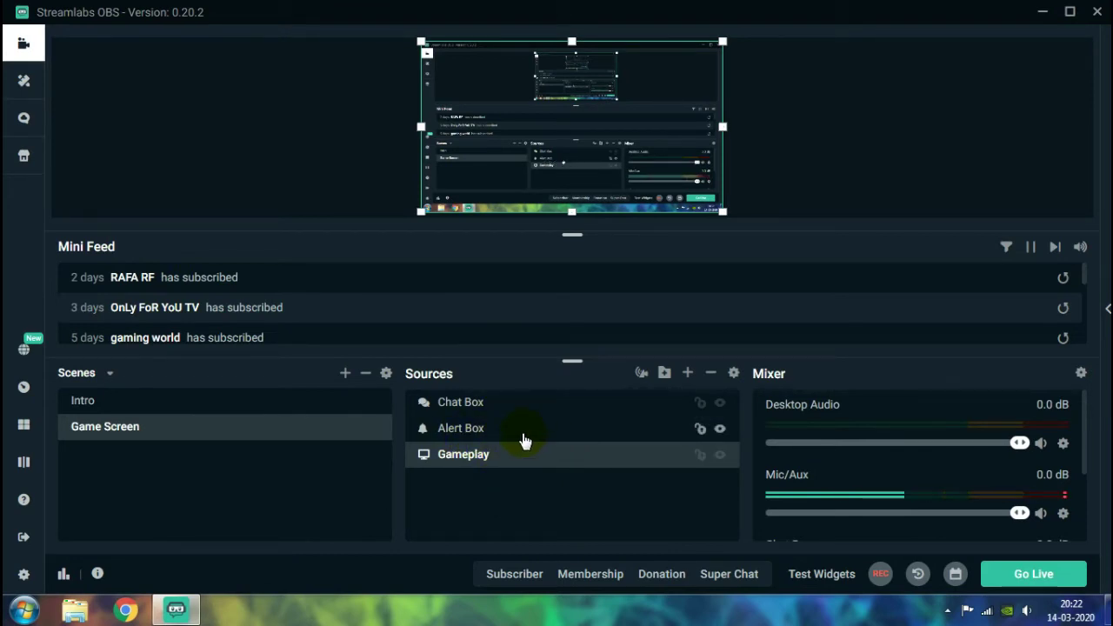
click(437, 497)
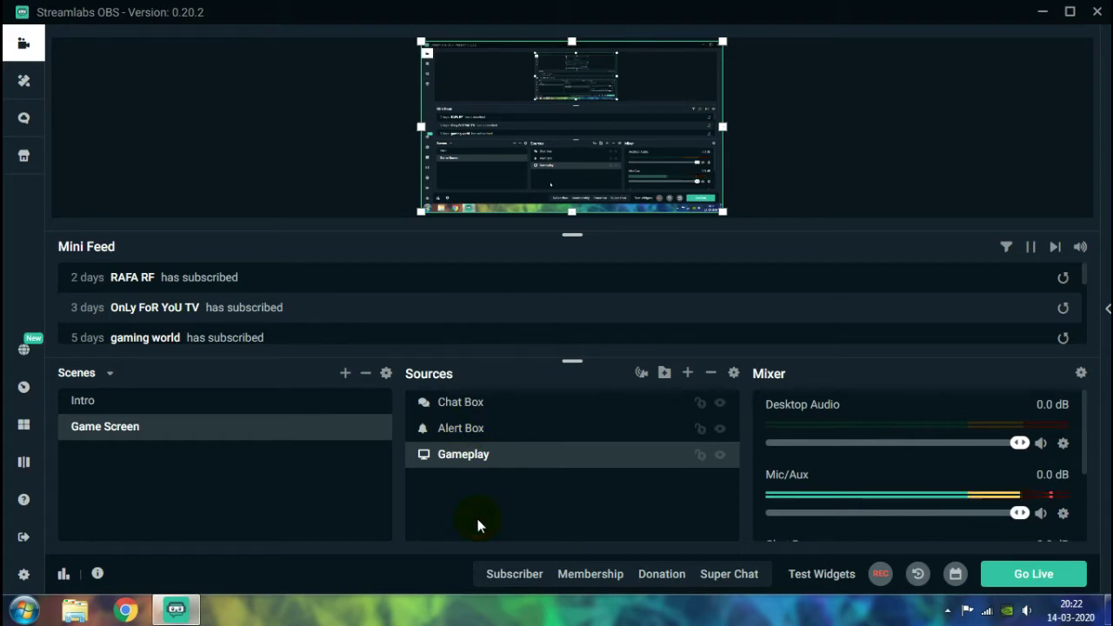
click(729, 574)
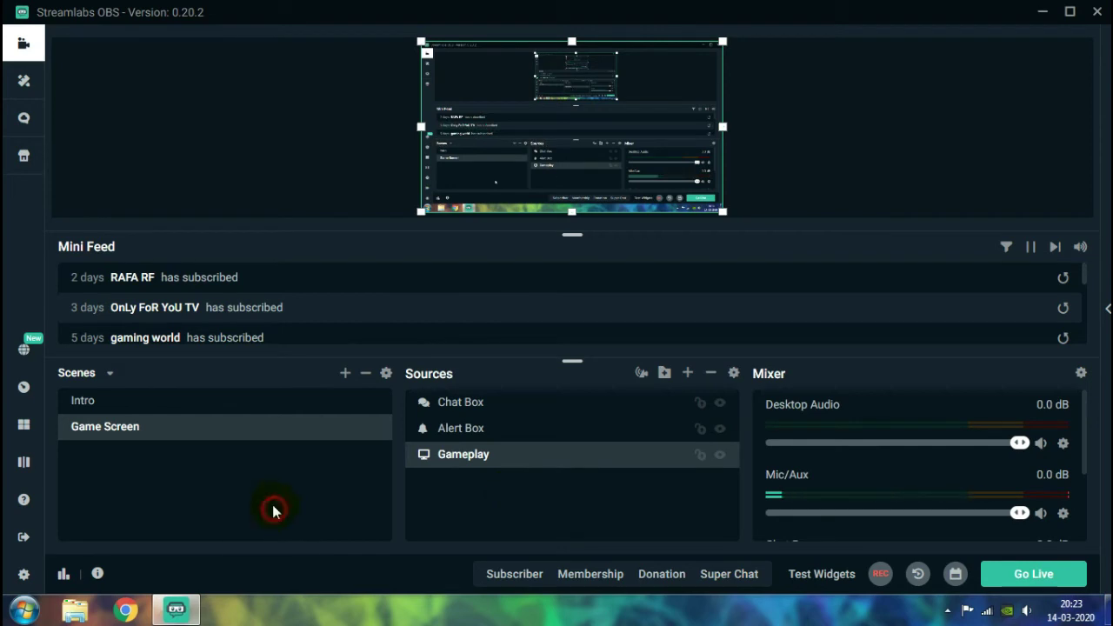
click(198, 470)
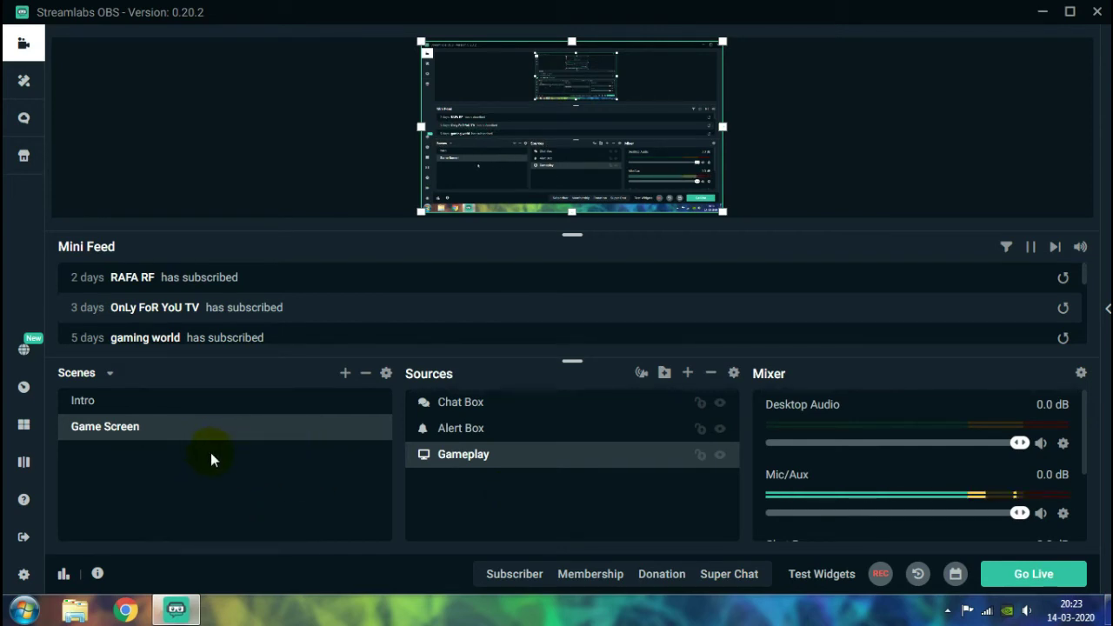
- Create a new scene named "Layout Game Screen"
click(345, 372)
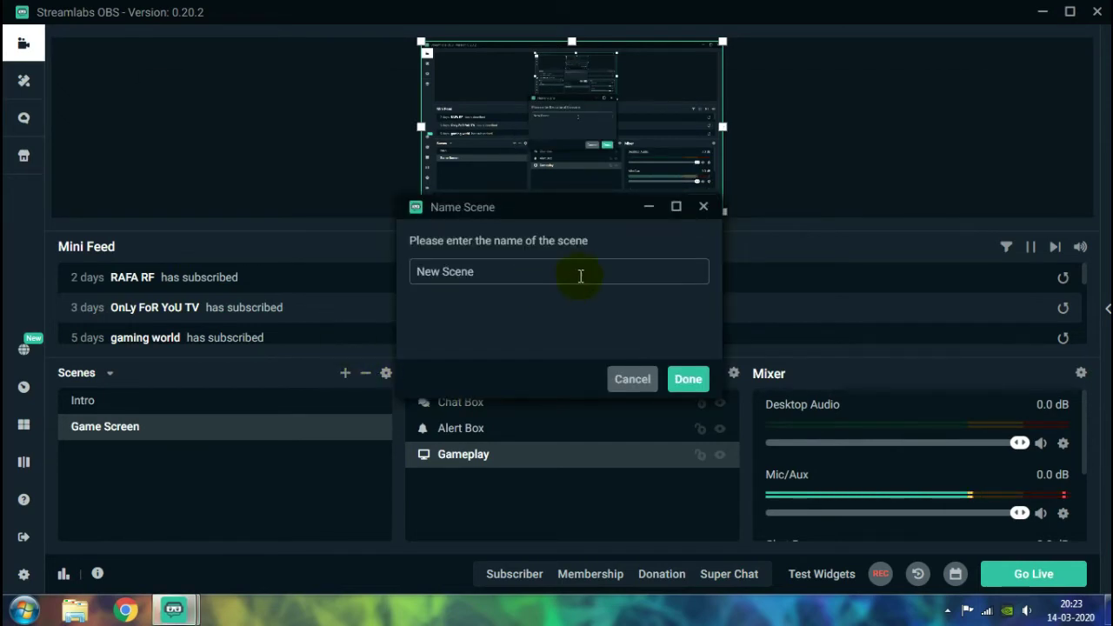
triple_click(534, 273)
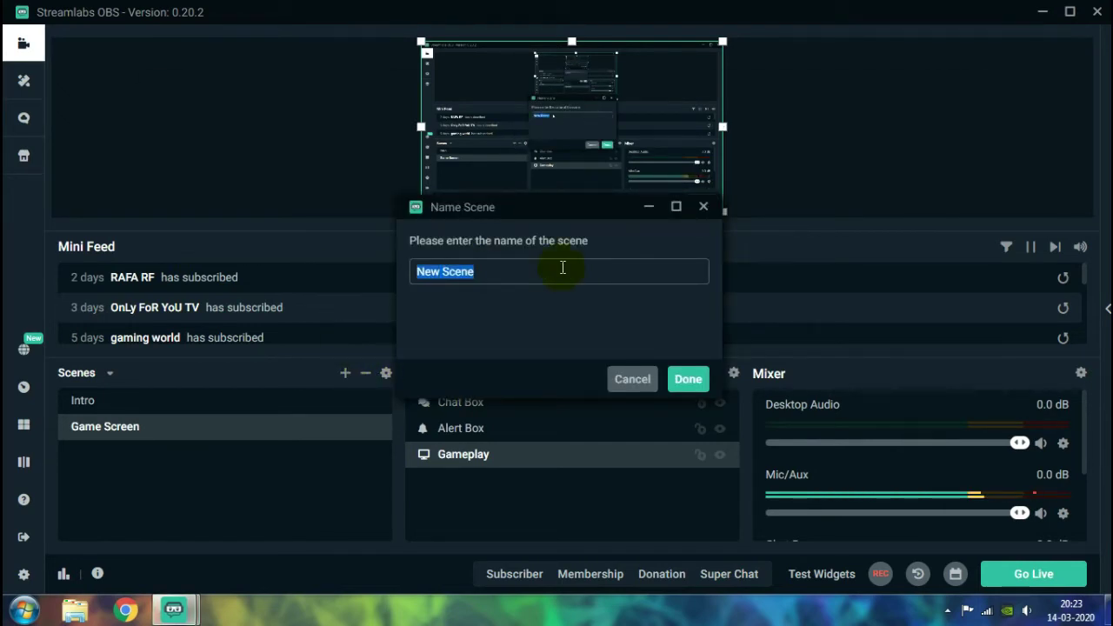
key(BackSpace)
text(Layout Game)
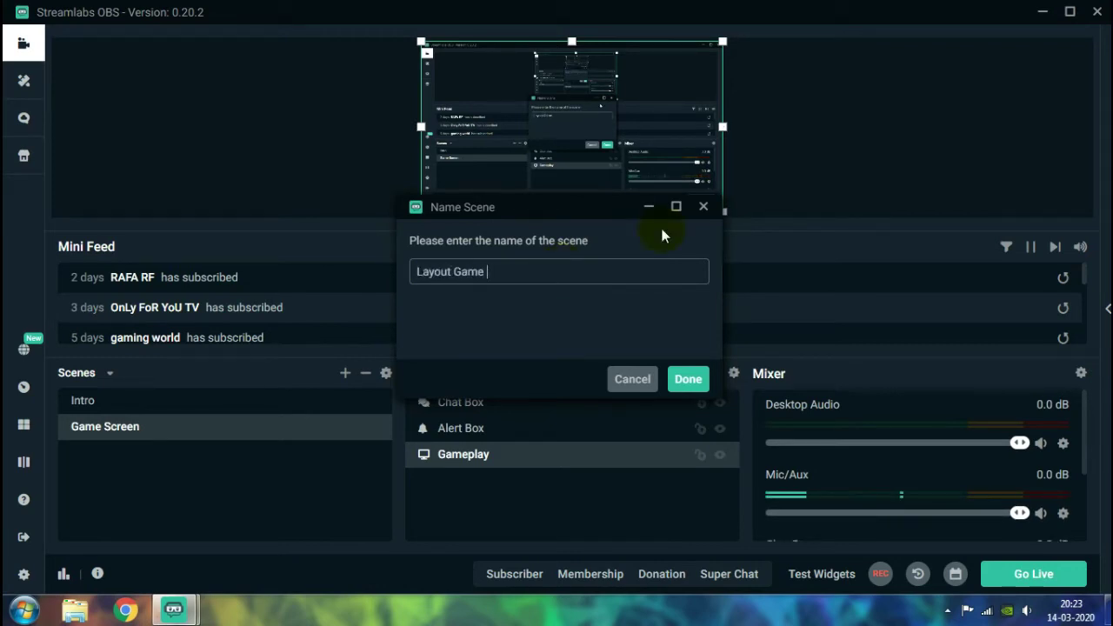
text( Screen)
click(539, 206)
drag(542, 205, 533, 215)
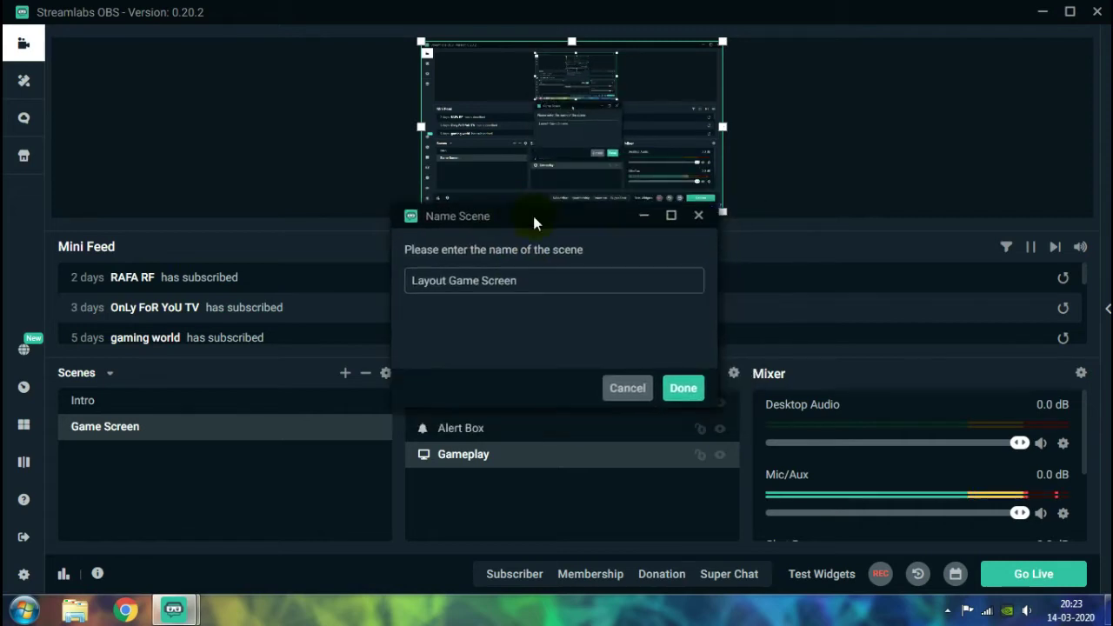
click(679, 383)
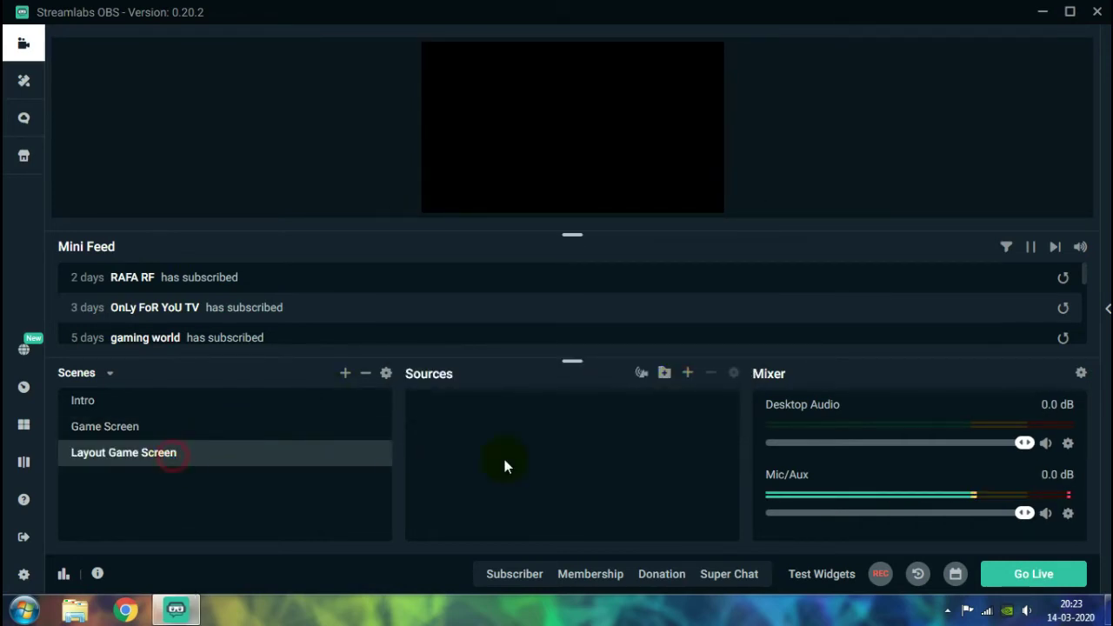
- Add the existing Gameplay display capture to the Layout Game Screen scene and scale it down to fit the canvas
click(447, 492)
click(687, 374)
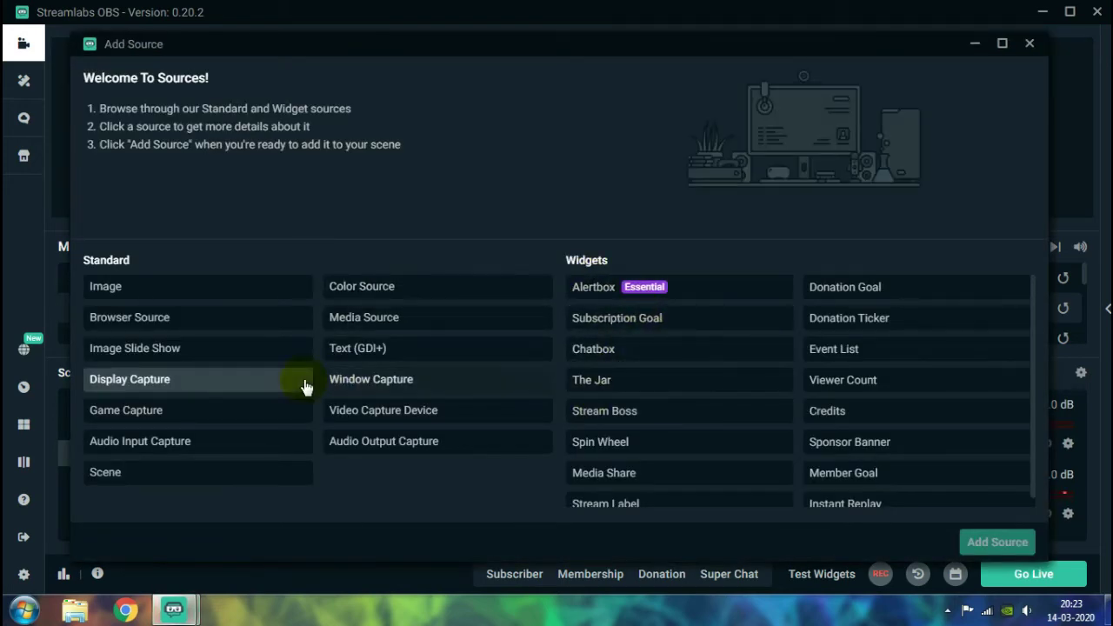
click(218, 392)
click(975, 544)
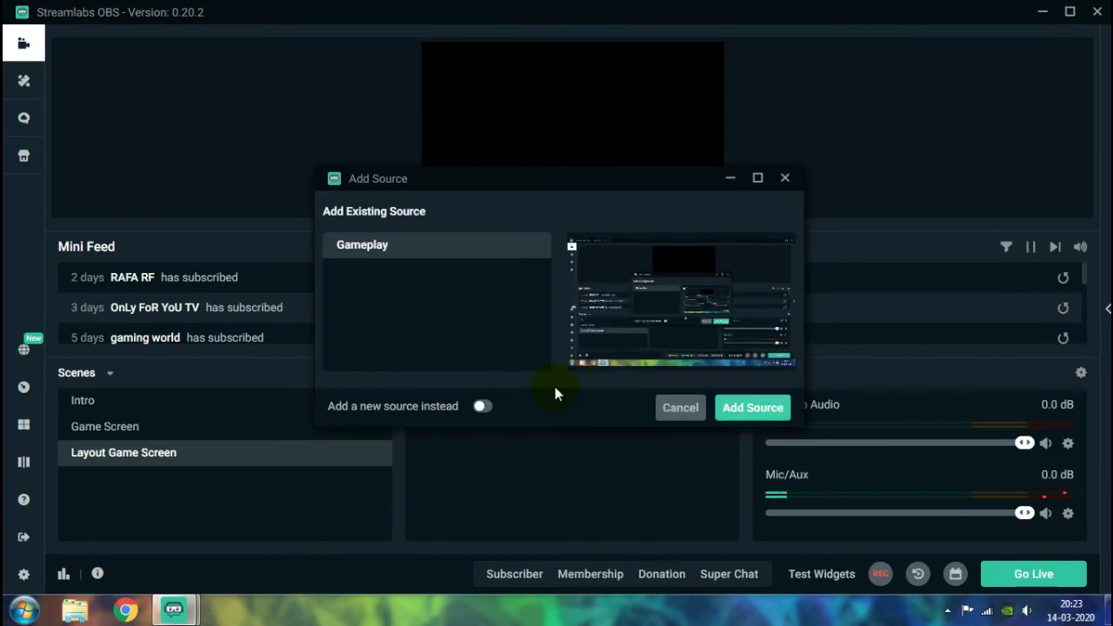
click(755, 409)
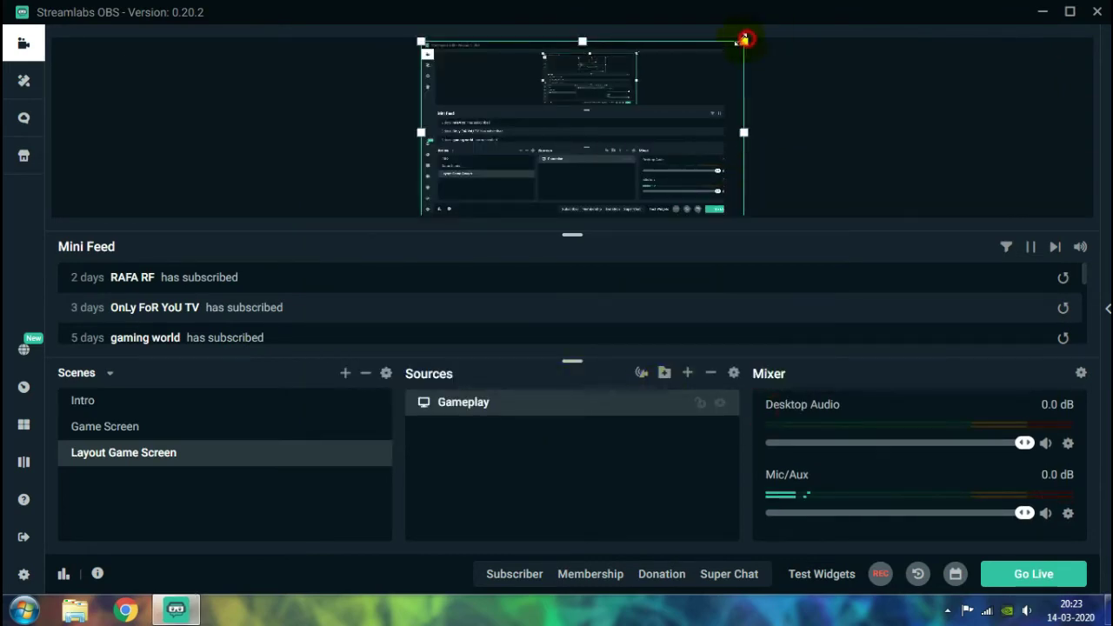
drag(744, 38, 733, 41)
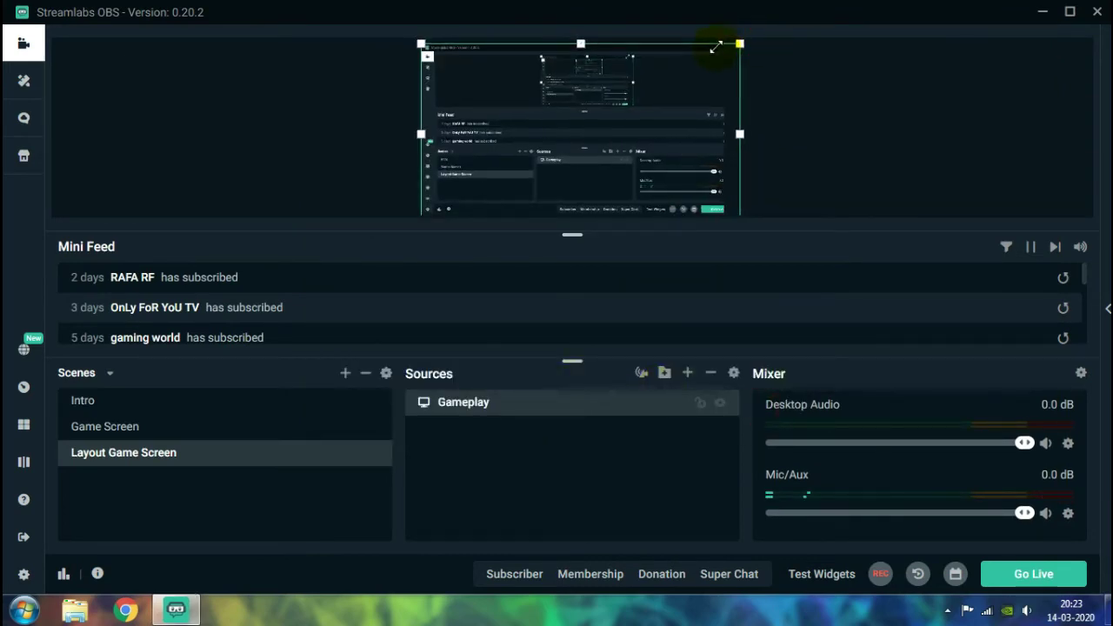
click(859, 113)
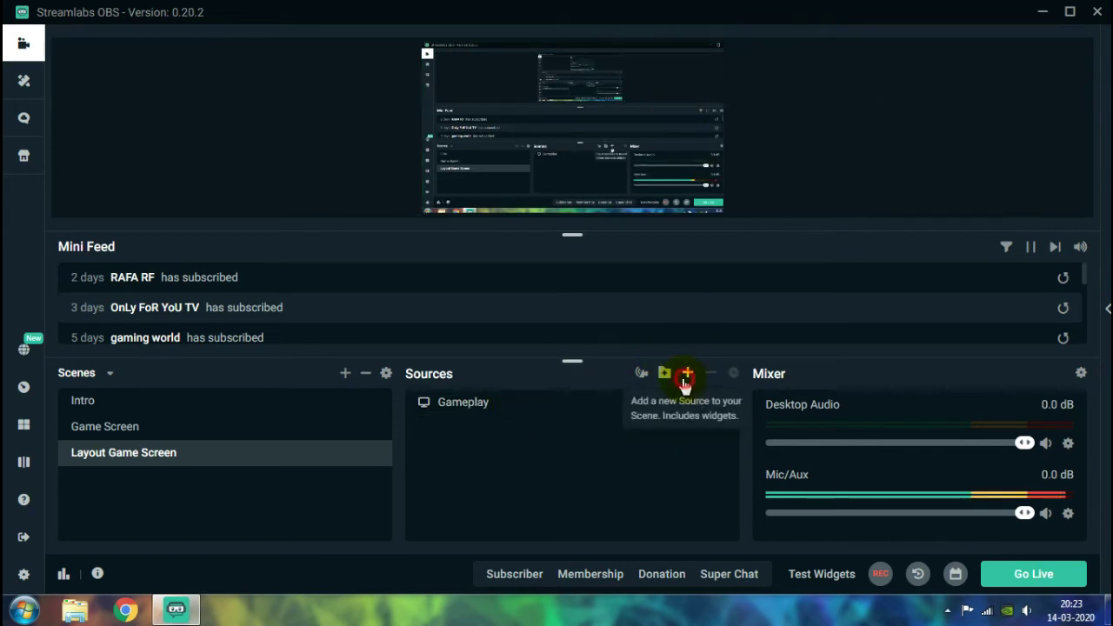
- Add the existing Alert Box widget source to the Layout Game Screen scene
click(685, 376)
click(690, 290)
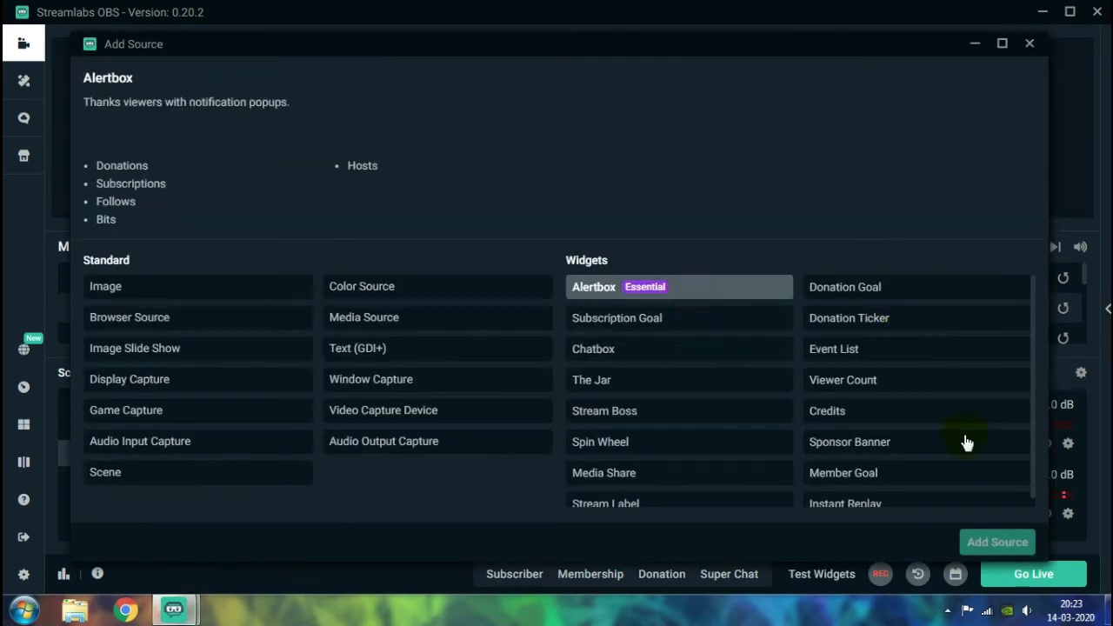
click(998, 542)
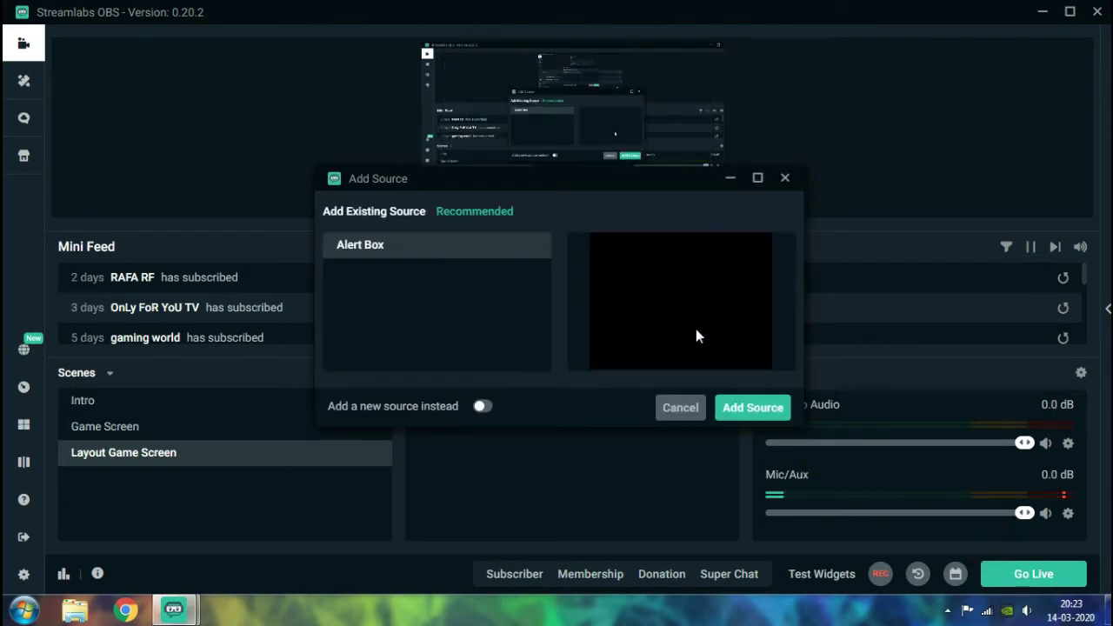
click(748, 407)
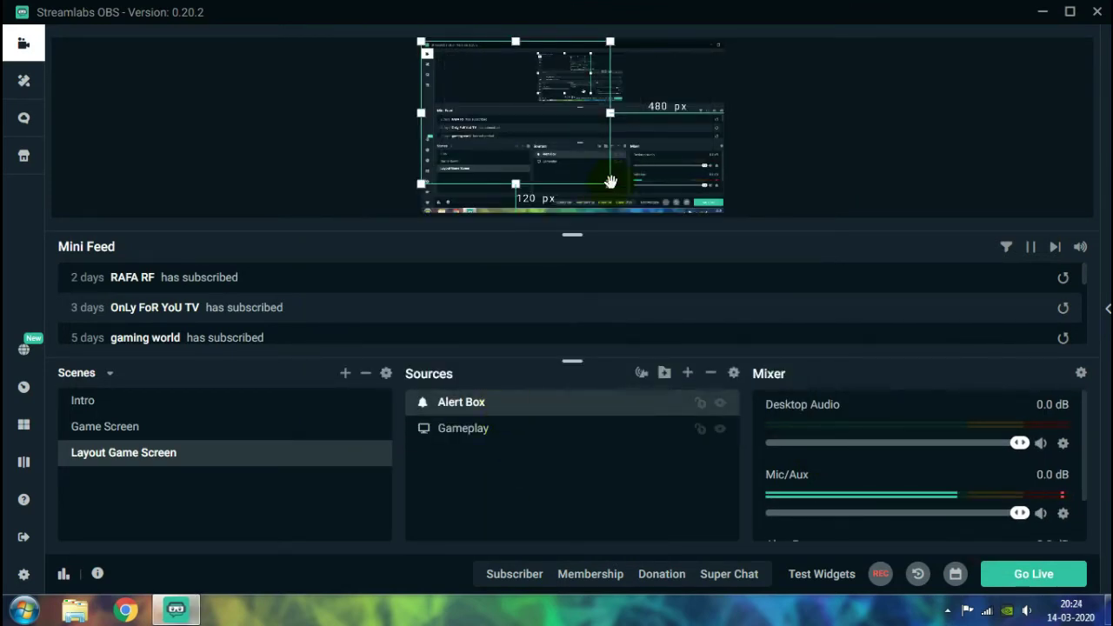
- Shrink the Alert Box and position it along the canvas's left edge, about 54 px below the top
drag(609, 184, 555, 156)
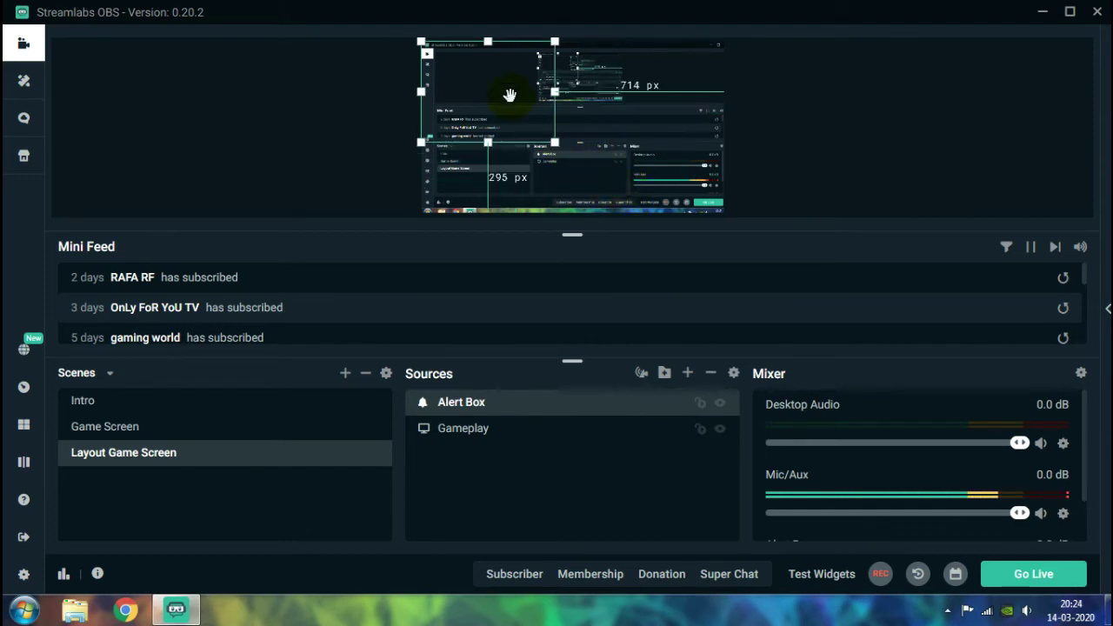
drag(510, 94, 498, 118)
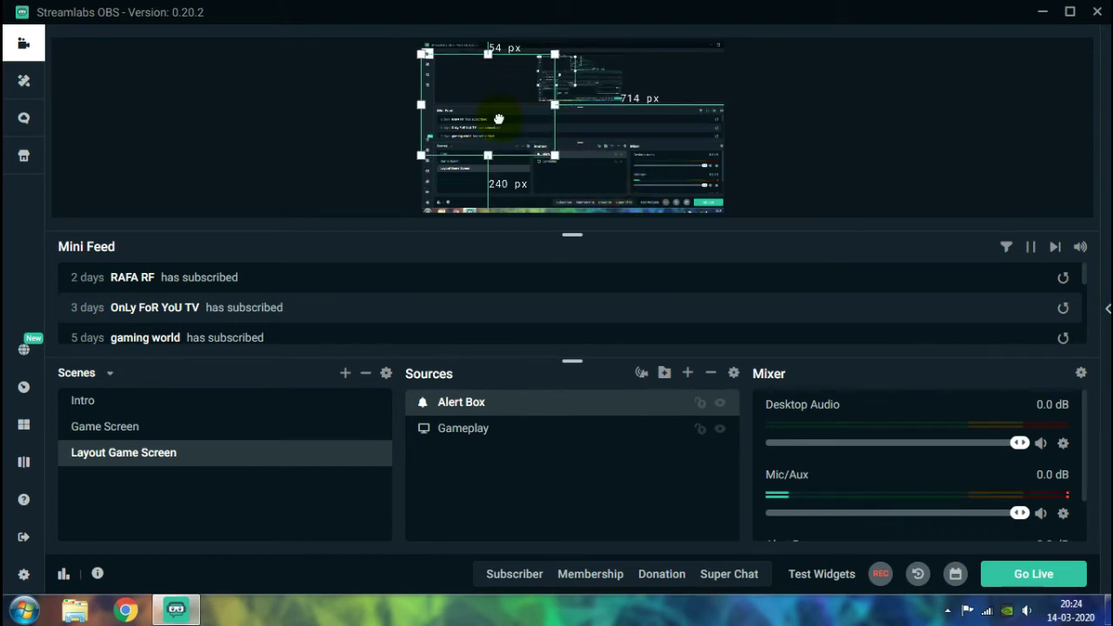
click(687, 373)
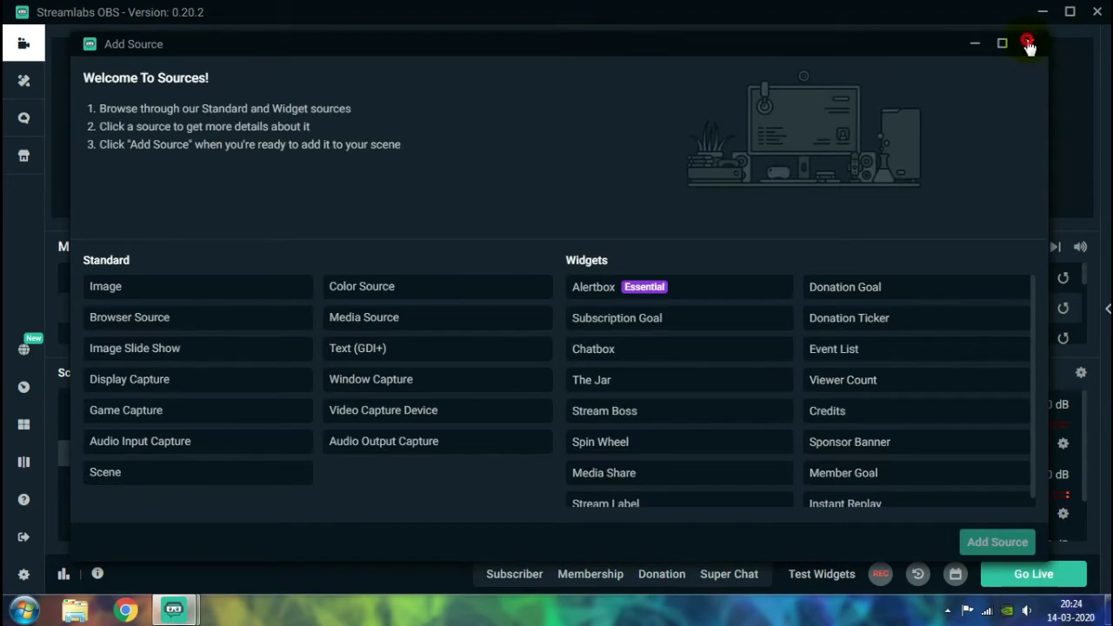
click(1027, 42)
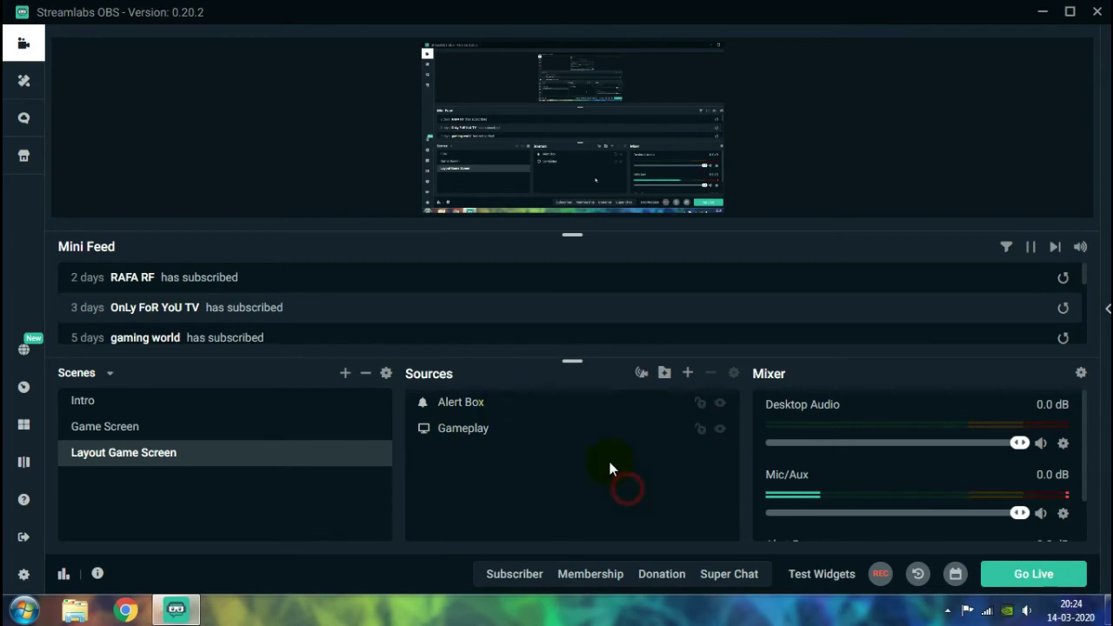
- Add a new Image source to the Layout Game Screen scene, keeping the name "Image"
click(686, 376)
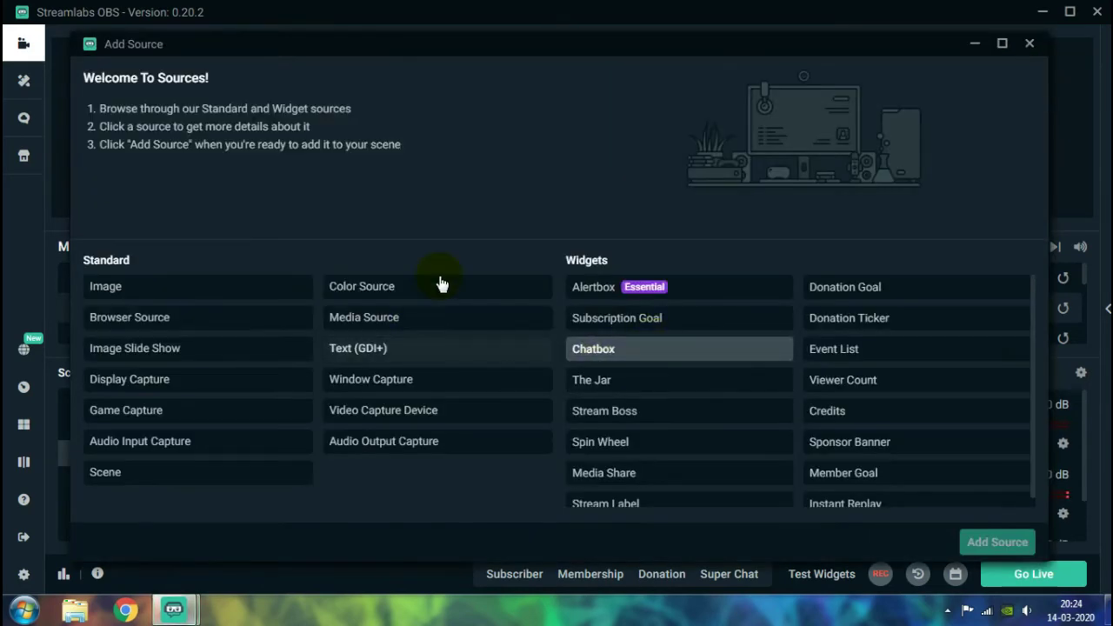
click(149, 291)
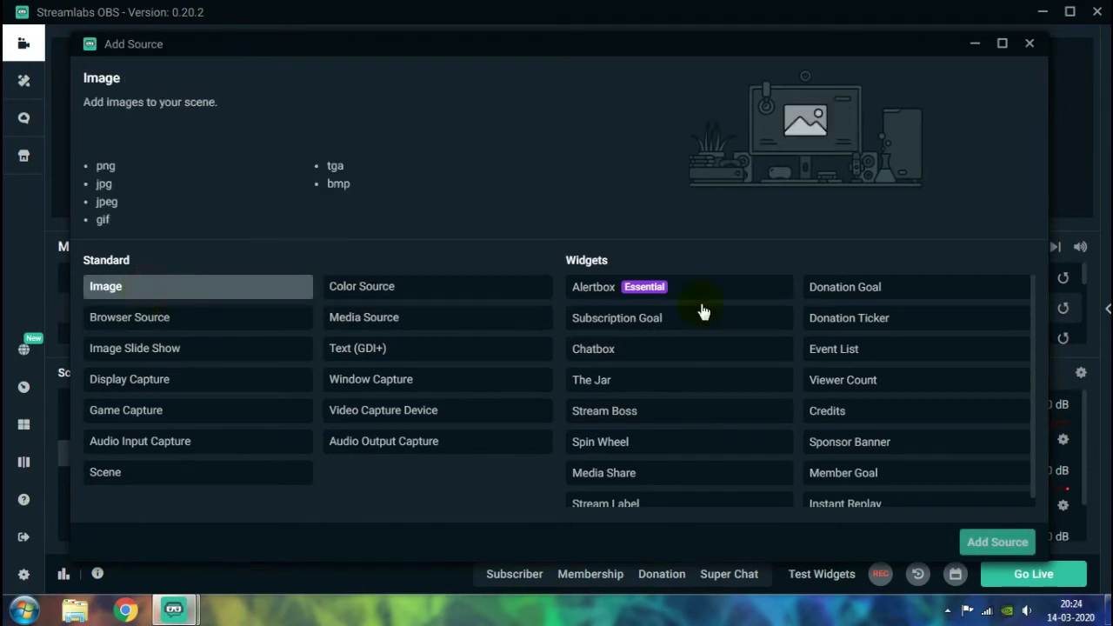
click(972, 540)
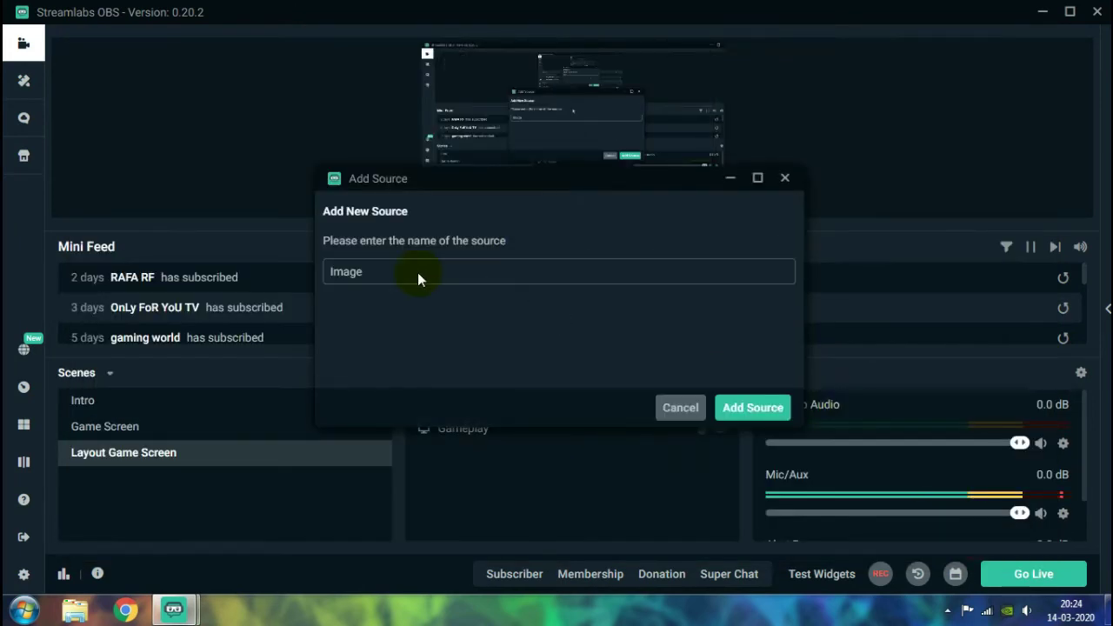
click(737, 405)
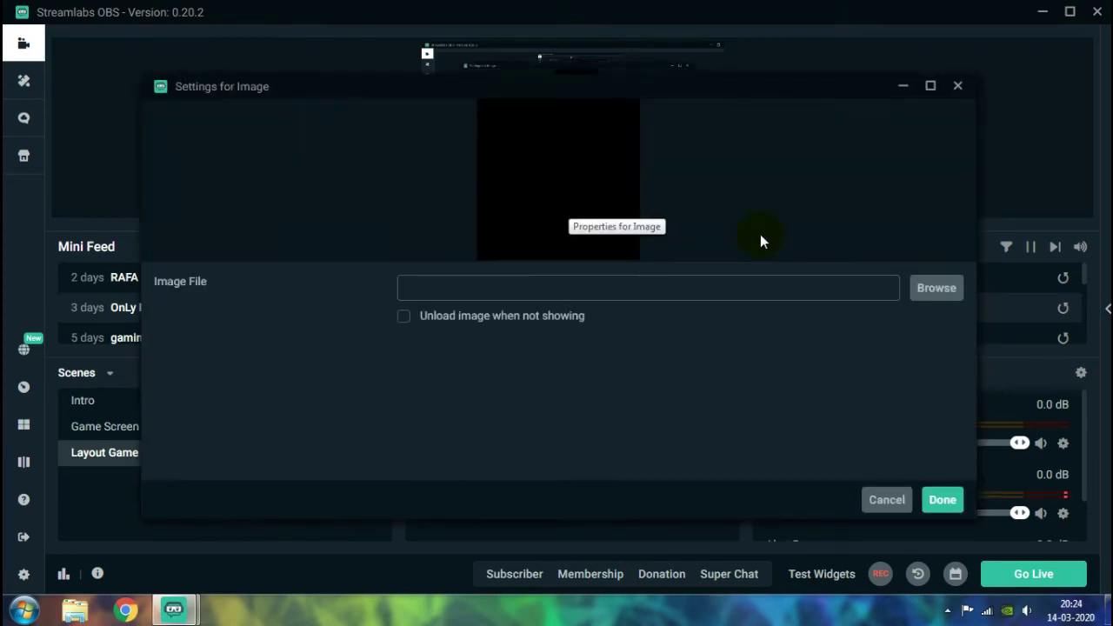
- Load GPay Paytm.jpg from the Future !!\Elements folder as the image file and accept the source settings
click(937, 289)
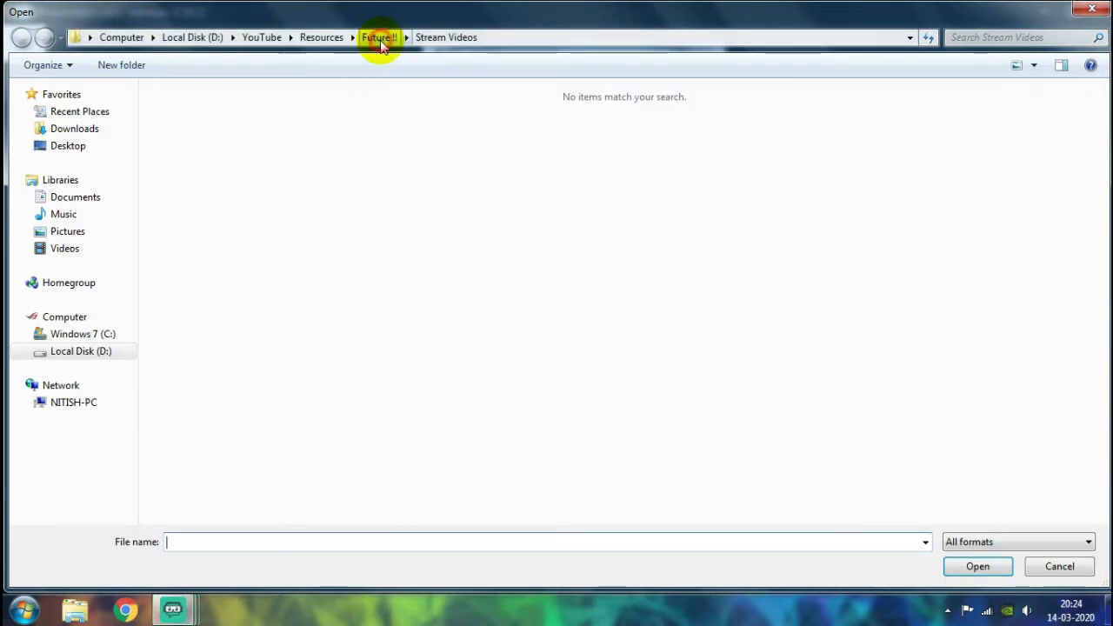
click(379, 37)
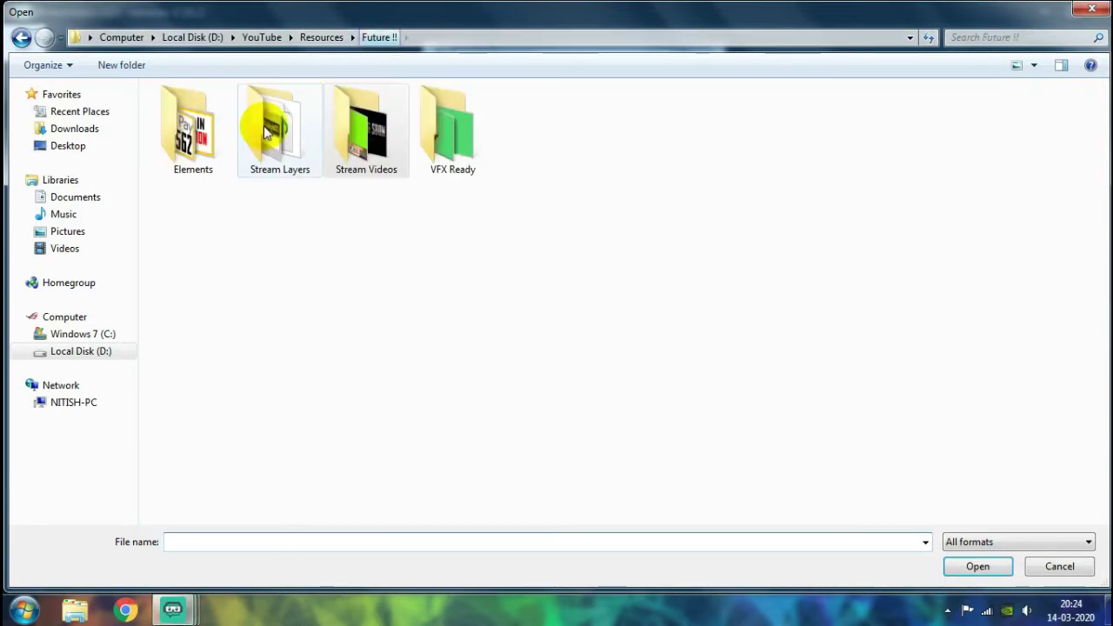
double_click(216, 137)
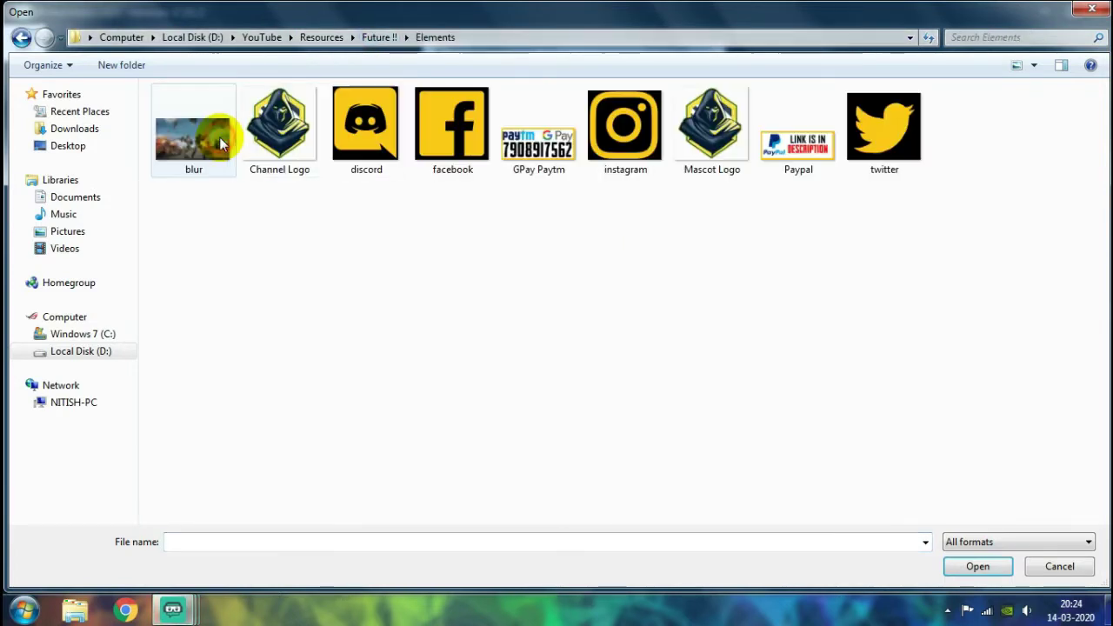
click(526, 146)
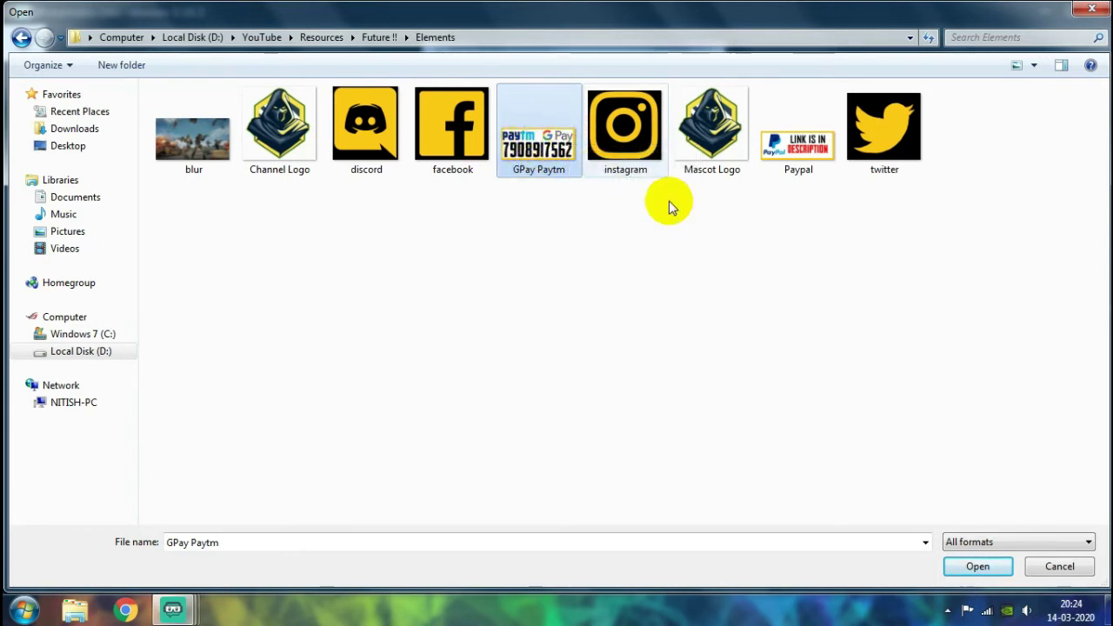
click(977, 567)
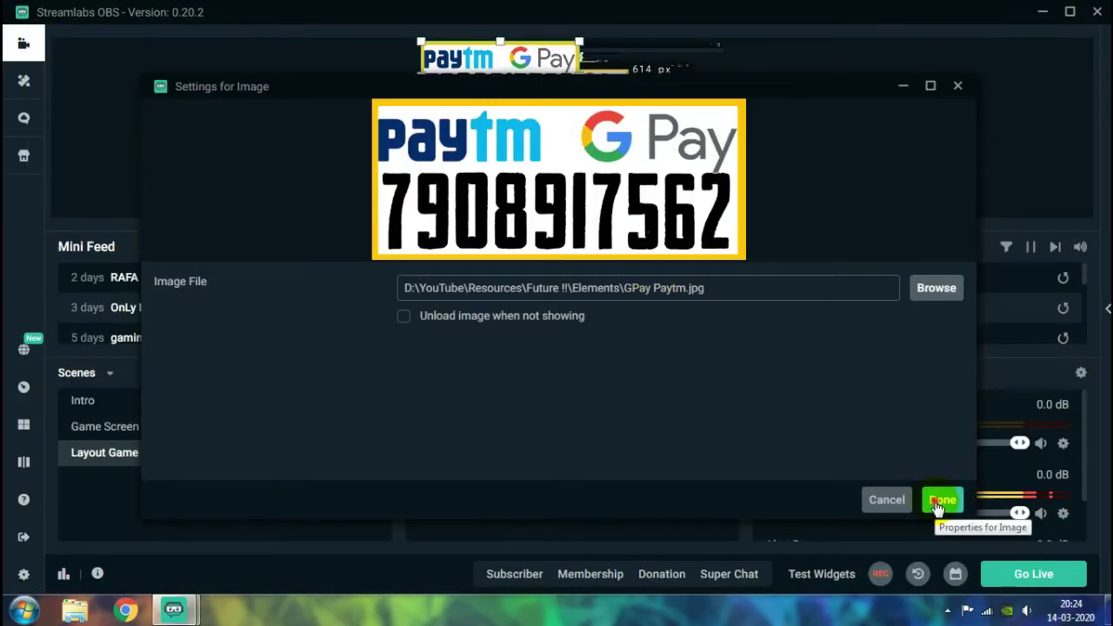
click(941, 499)
- Shrink the payment image and place it against the canvas's right edge, about 147 px below the top, then deselect it
drag(579, 111, 485, 59)
drag(571, 81, 693, 100)
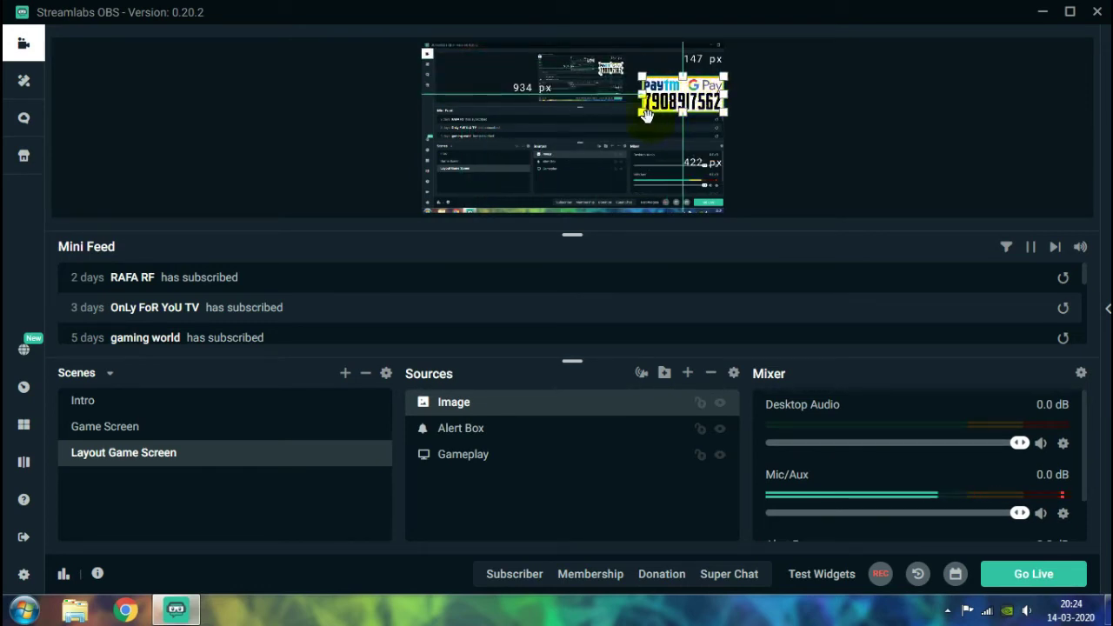
drag(641, 114, 658, 107)
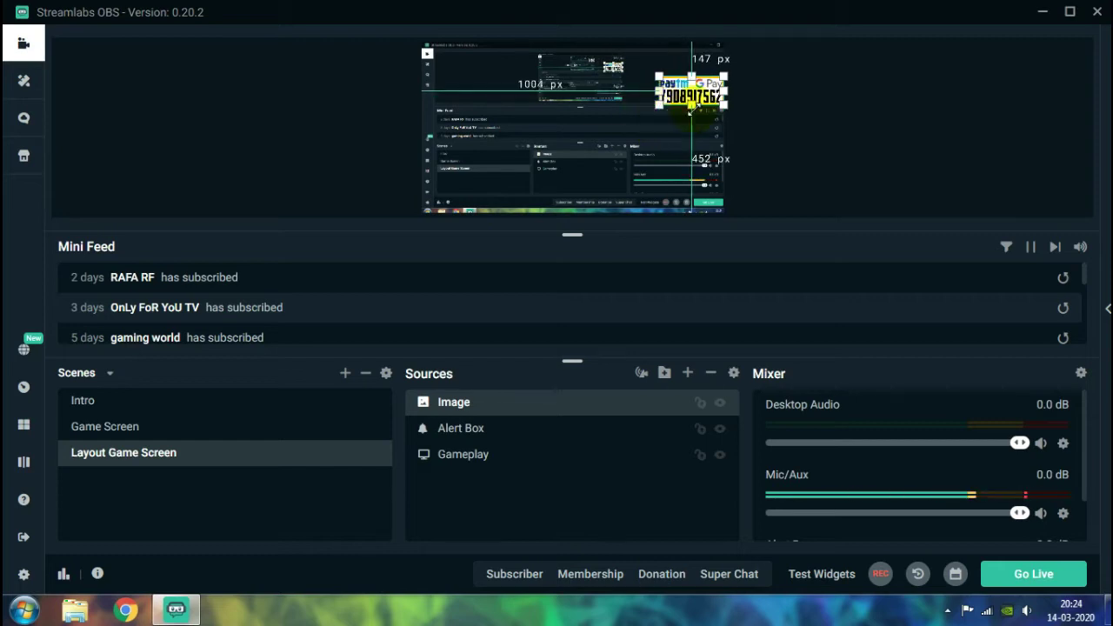
click(862, 109)
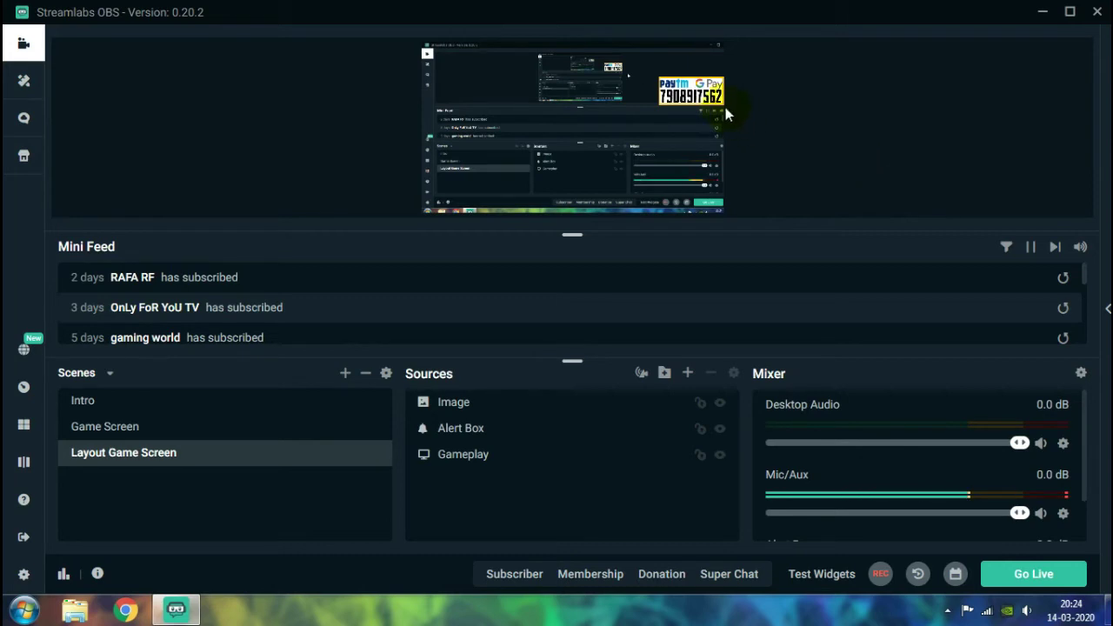
click(324, 468)
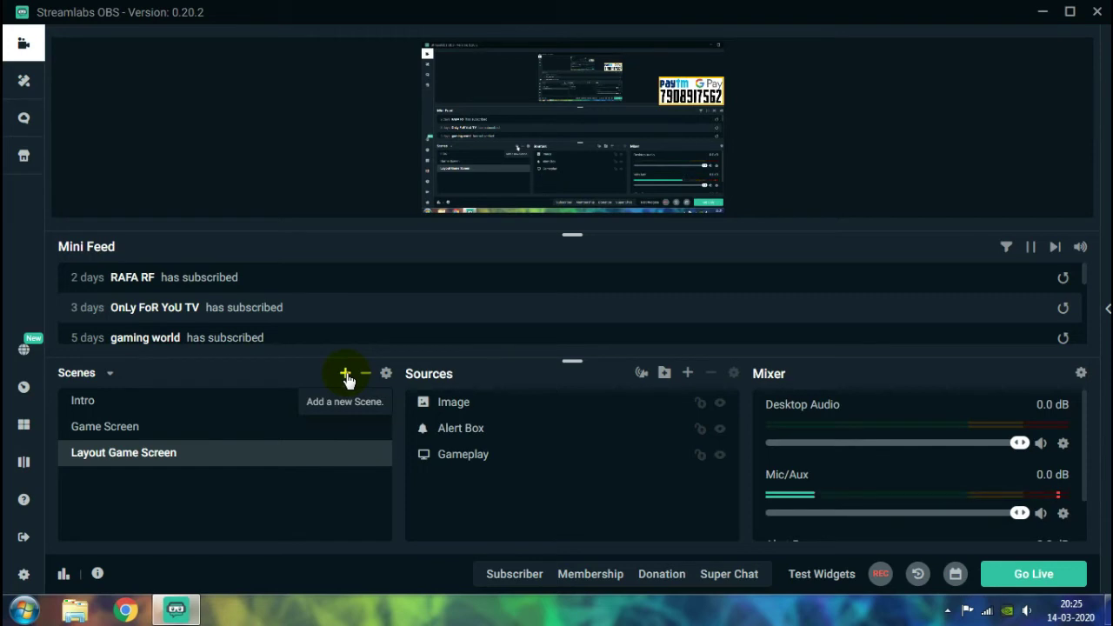
- Create a new scene named "Overlay Game" and select it
click(345, 374)
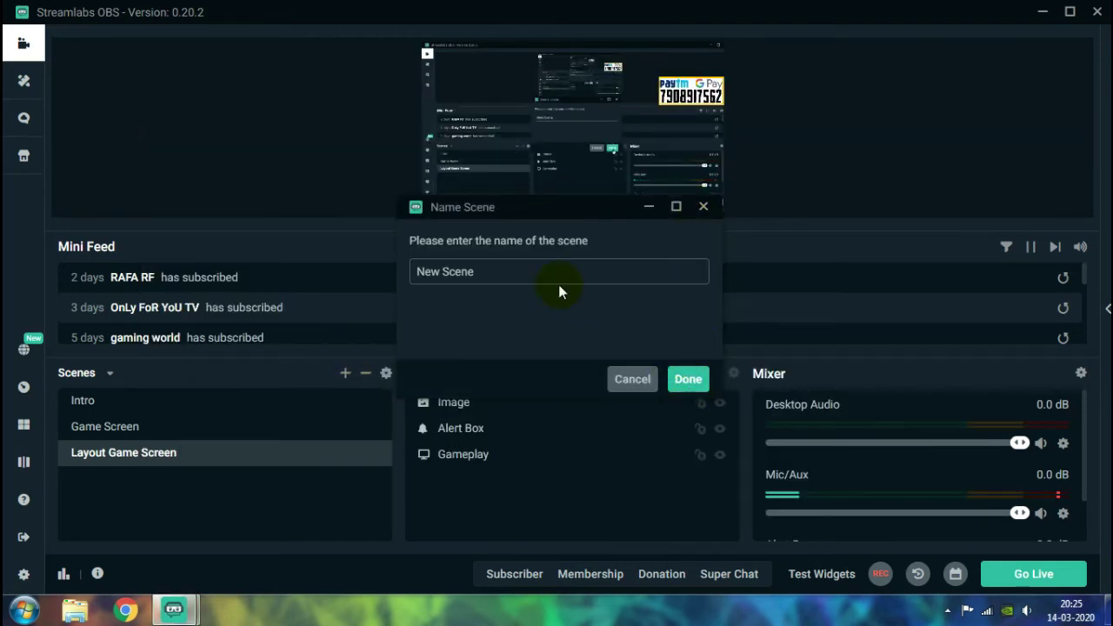
drag(537, 261, 456, 254)
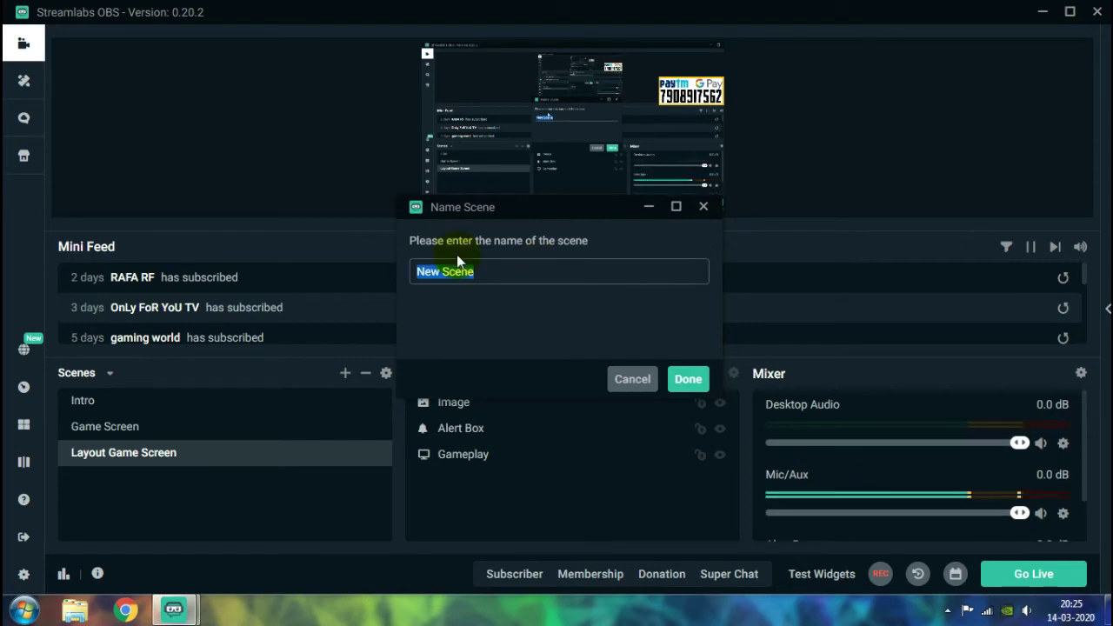
text(Overlay)
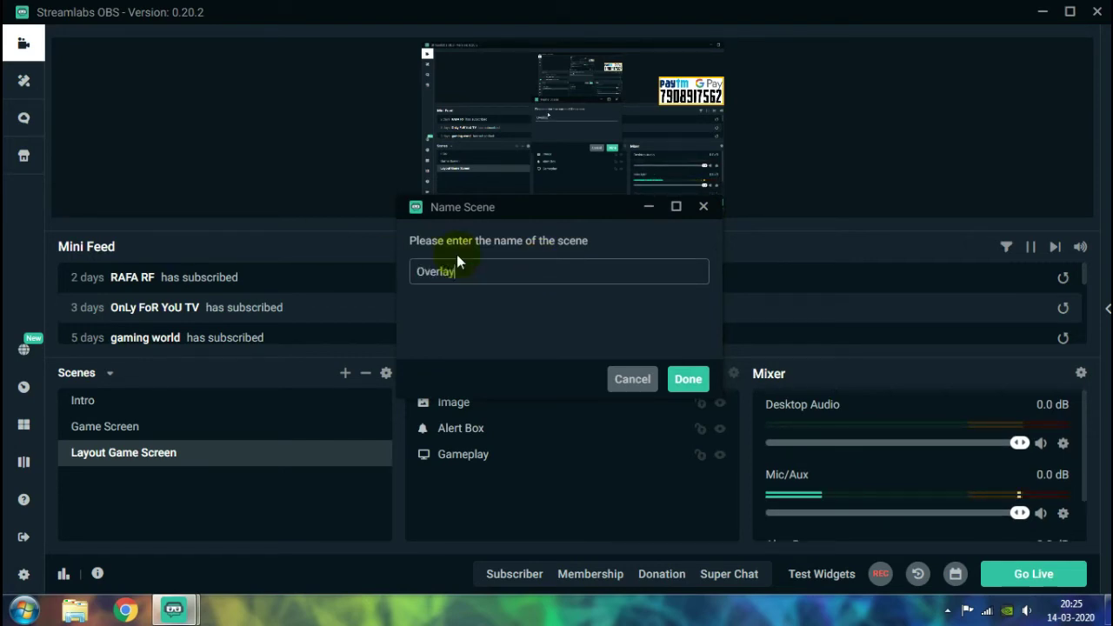
text( Game)
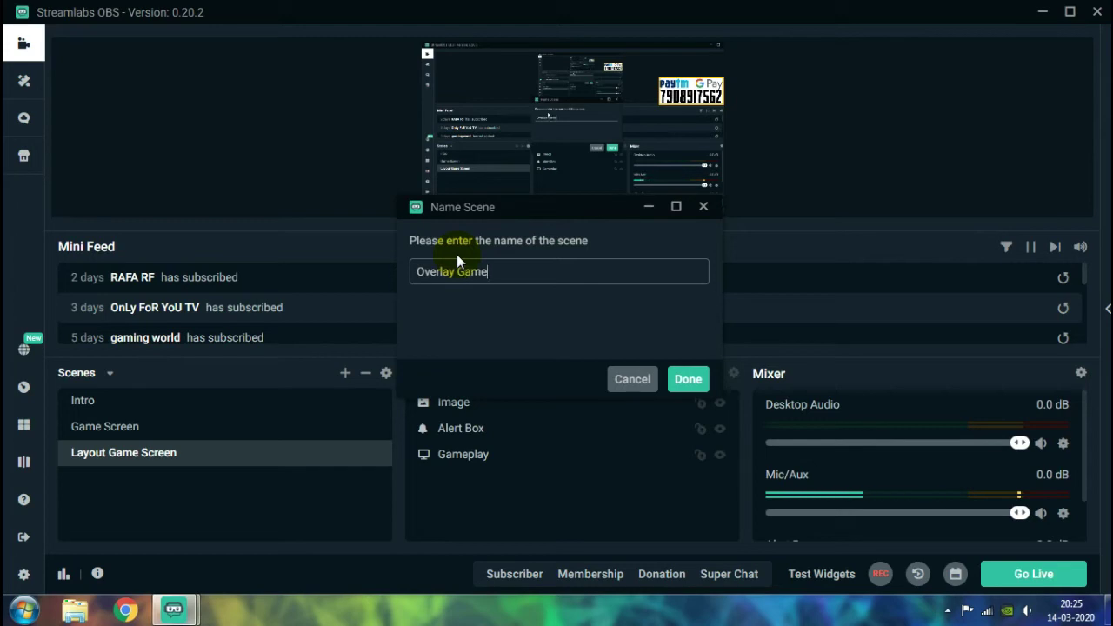
click(682, 372)
click(168, 483)
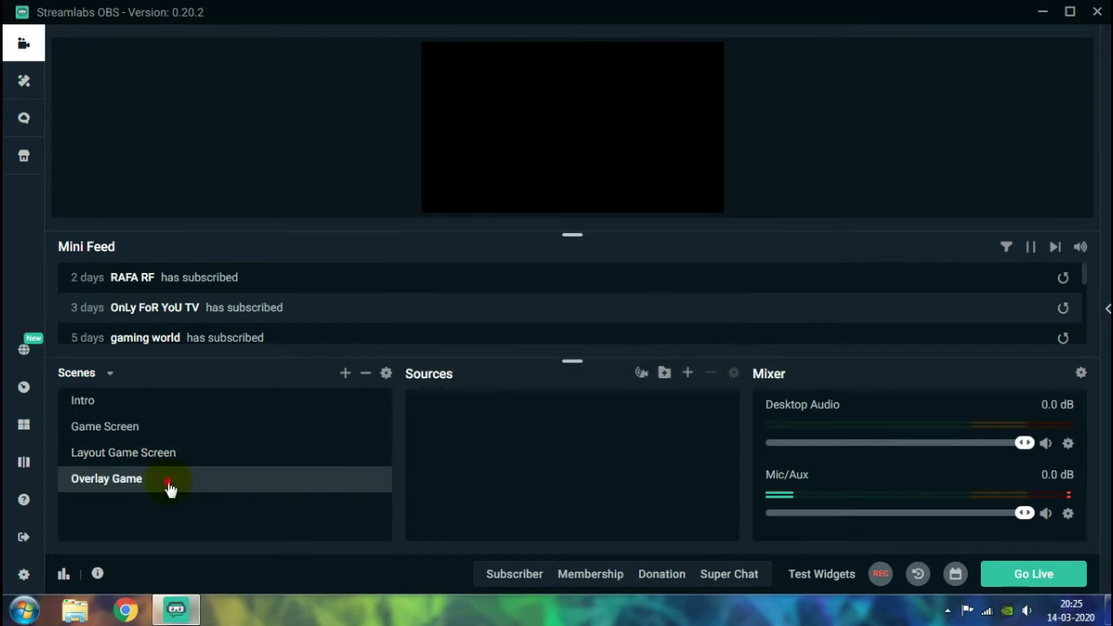
- Add the existing Gameplay display capture to the Overlay Game scene and scale it down toward the canvas size
click(687, 372)
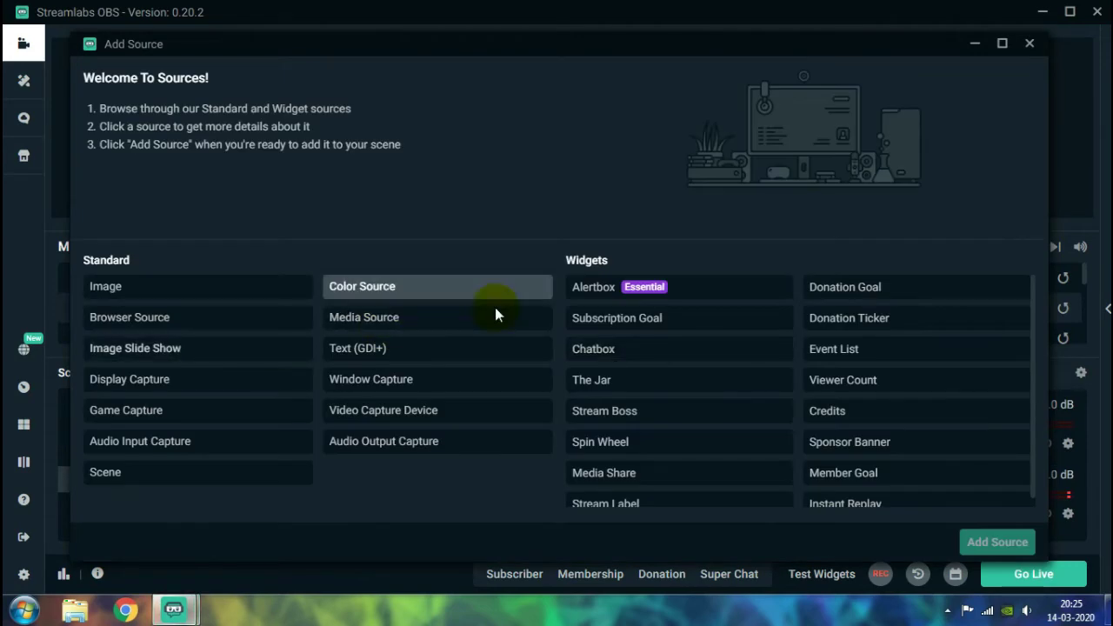
click(278, 381)
click(979, 544)
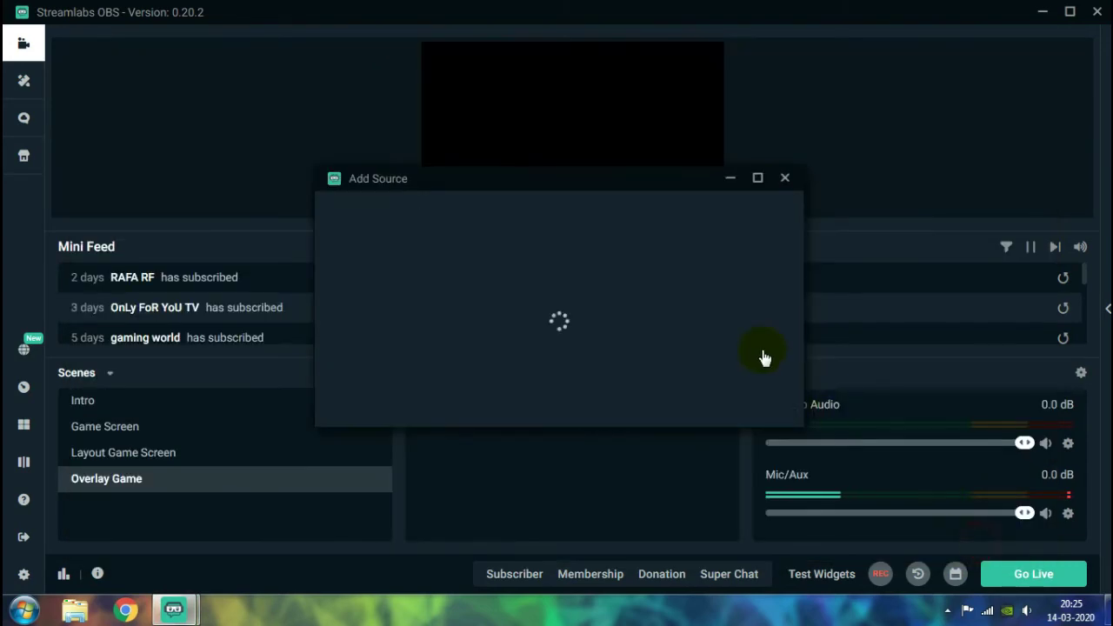
click(765, 406)
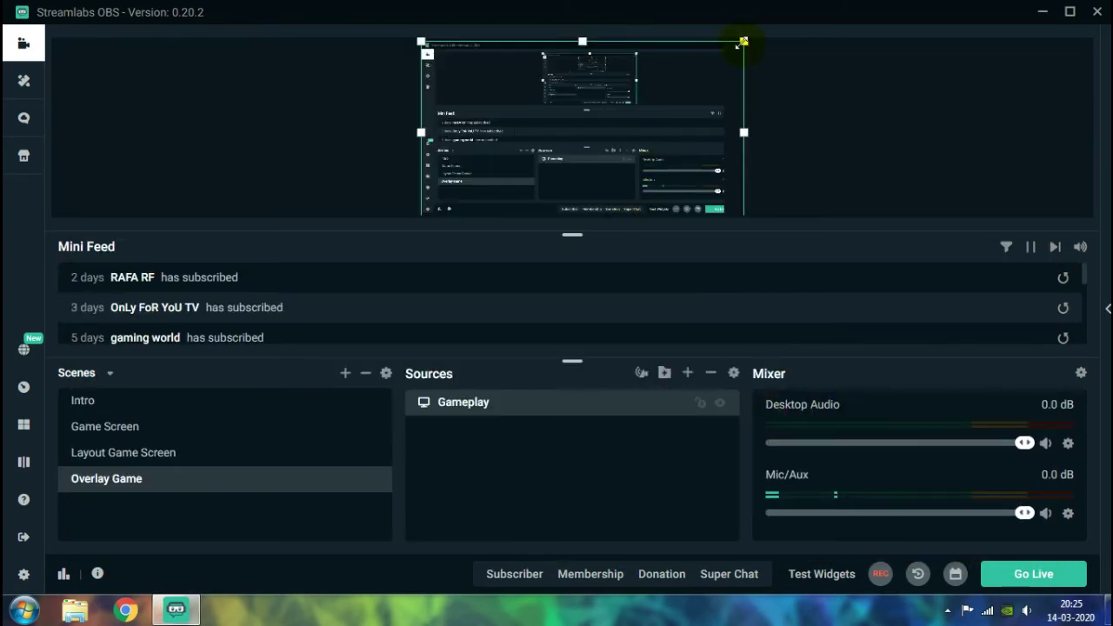
drag(743, 41, 731, 40)
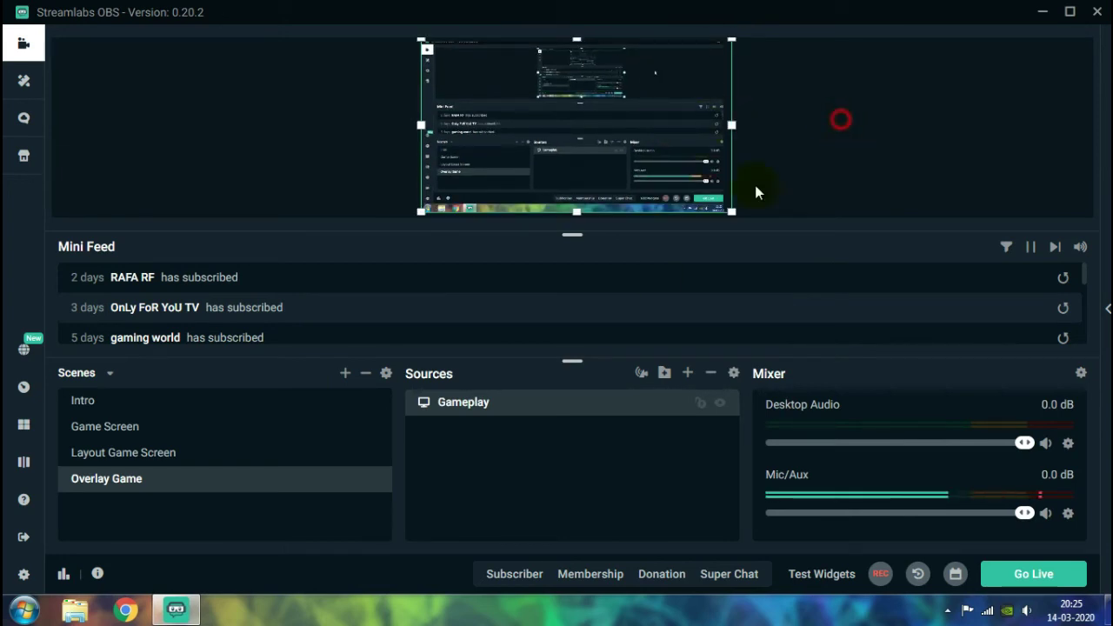
- Add the existing Alert Box to the Overlay Game scene, shrink it in the canvas's top-left corner, and deselect it
click(687, 373)
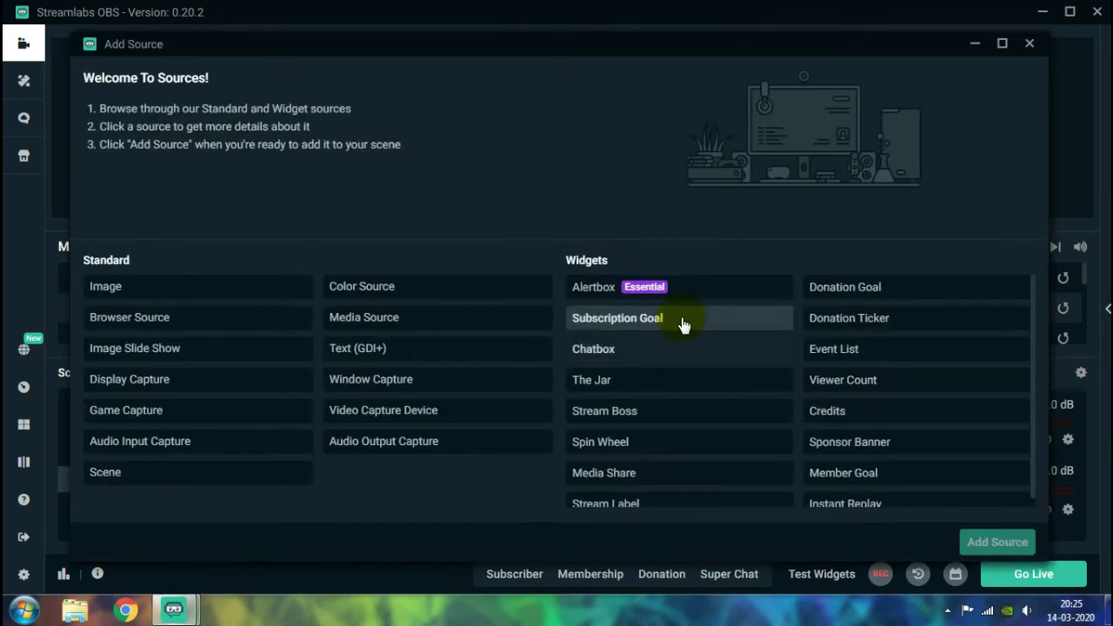
click(687, 287)
click(995, 541)
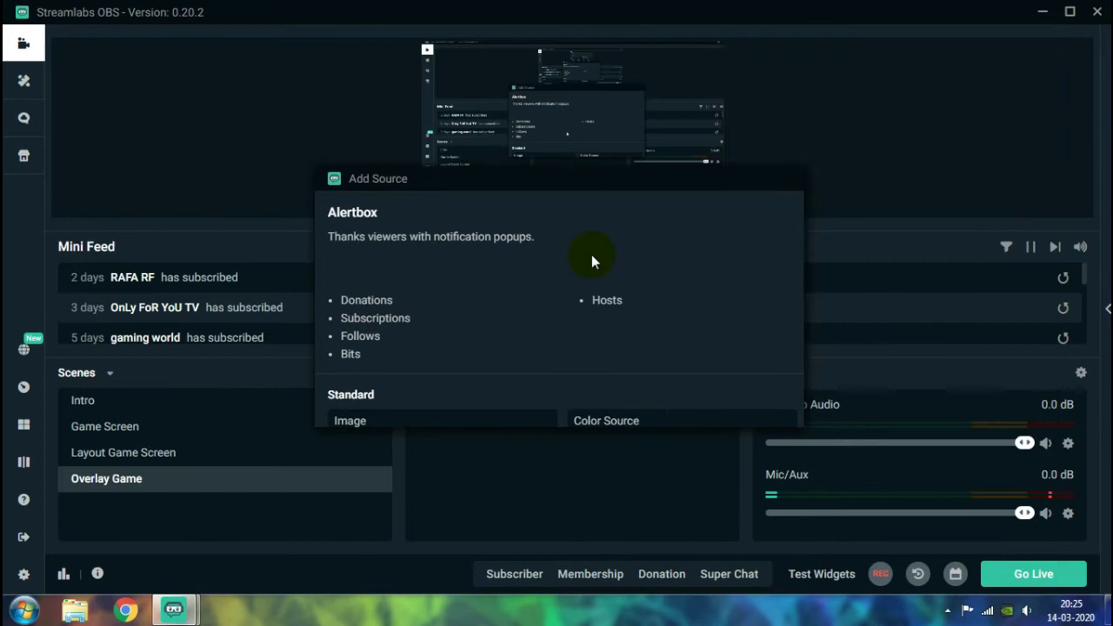
click(753, 405)
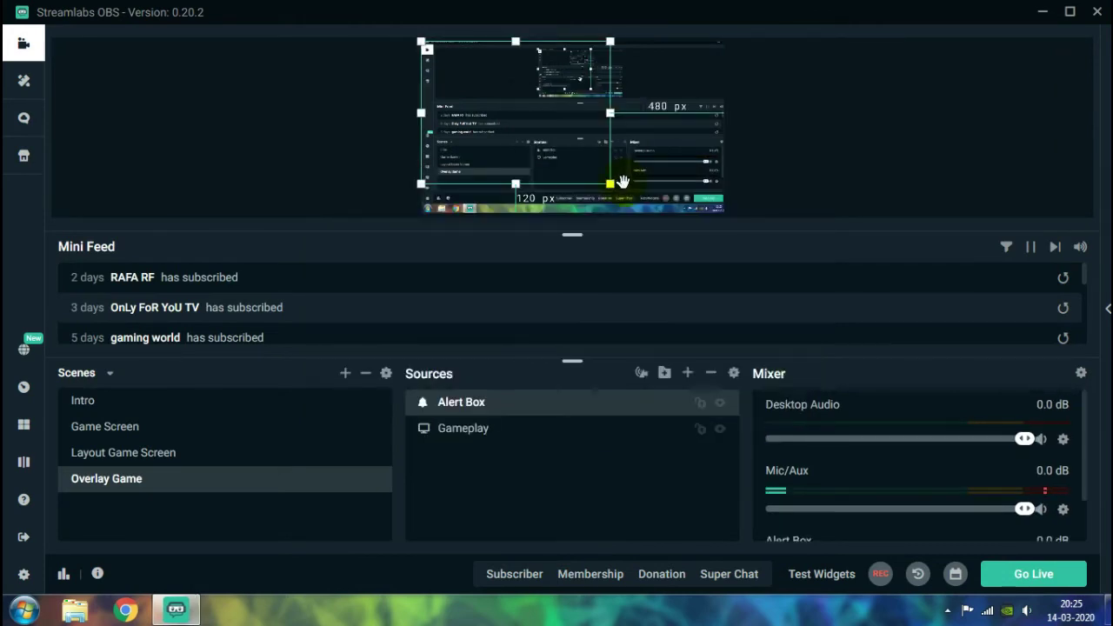
drag(608, 182, 510, 119)
click(934, 111)
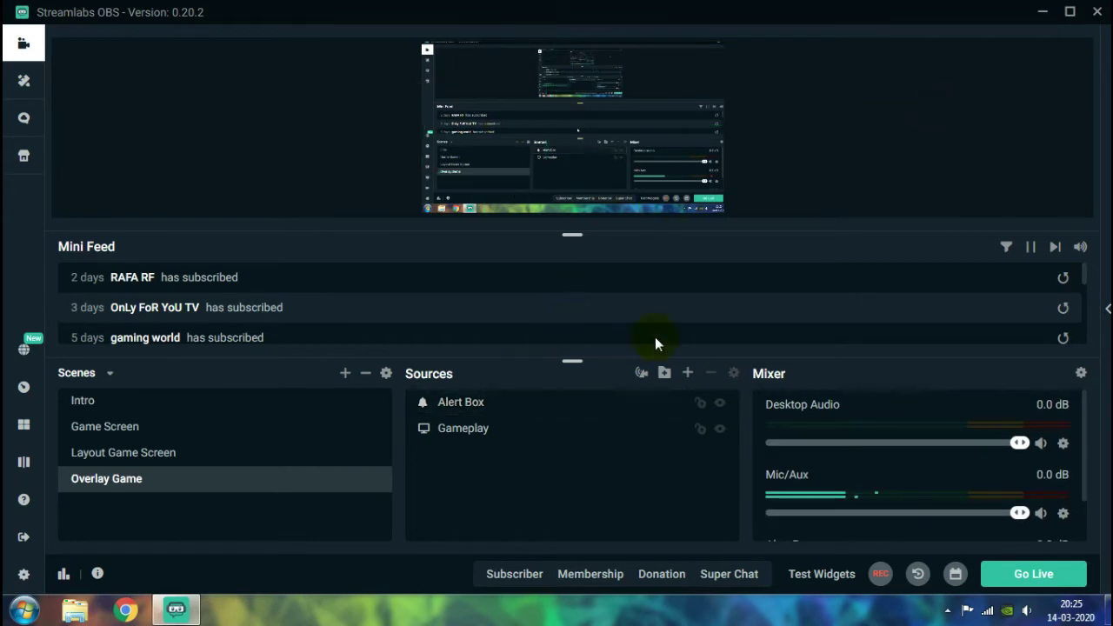
click(613, 459)
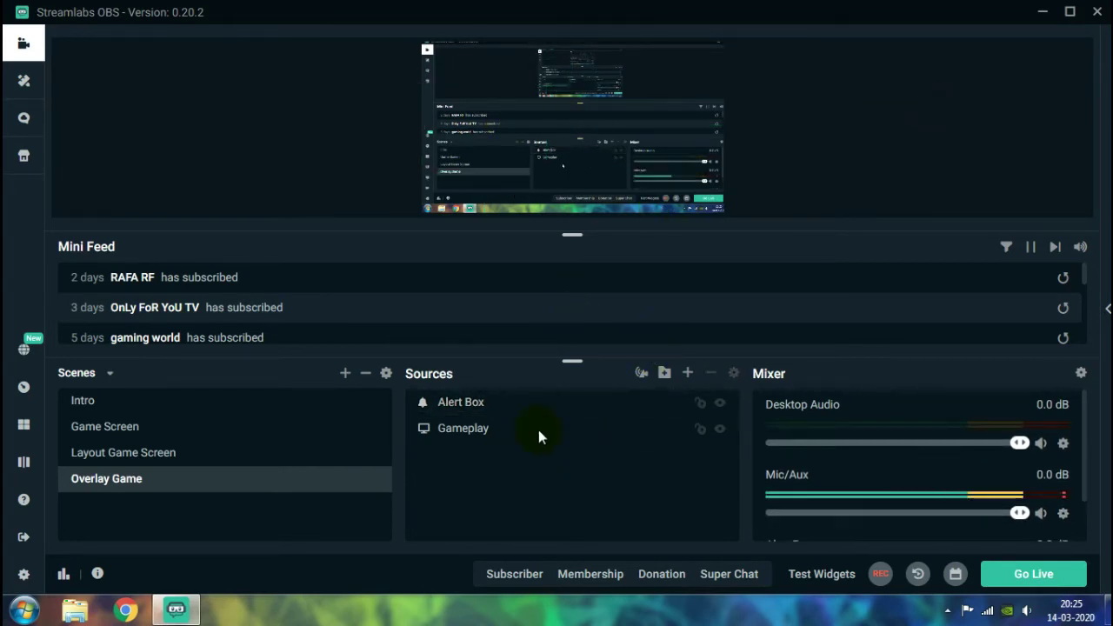
- Add a new Image source named "Overlay" to the Overlay Game scene
click(687, 375)
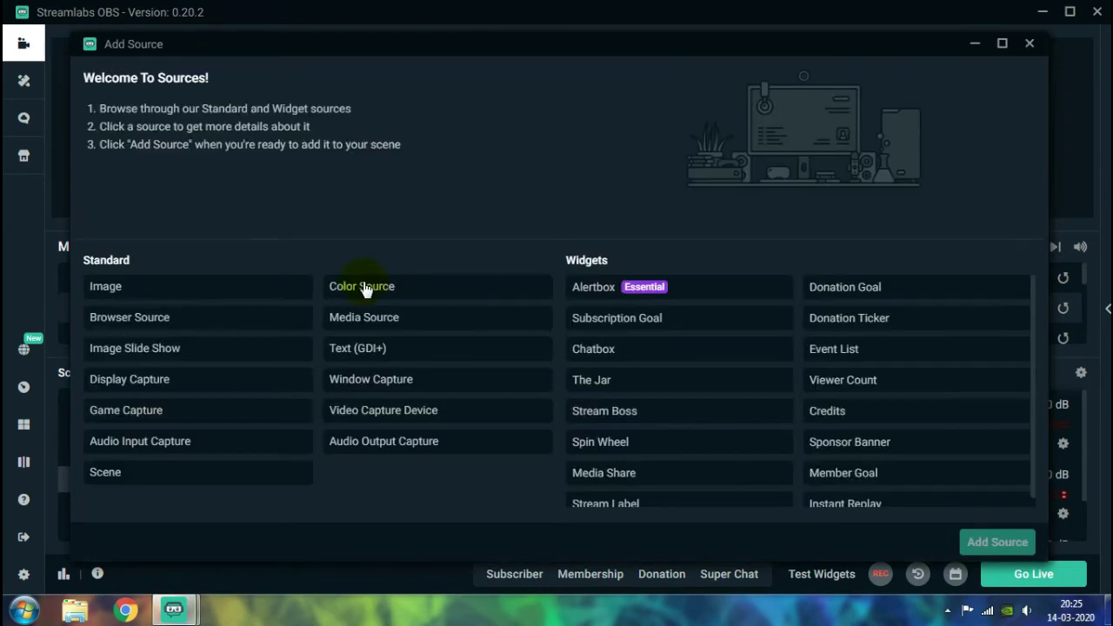
click(167, 295)
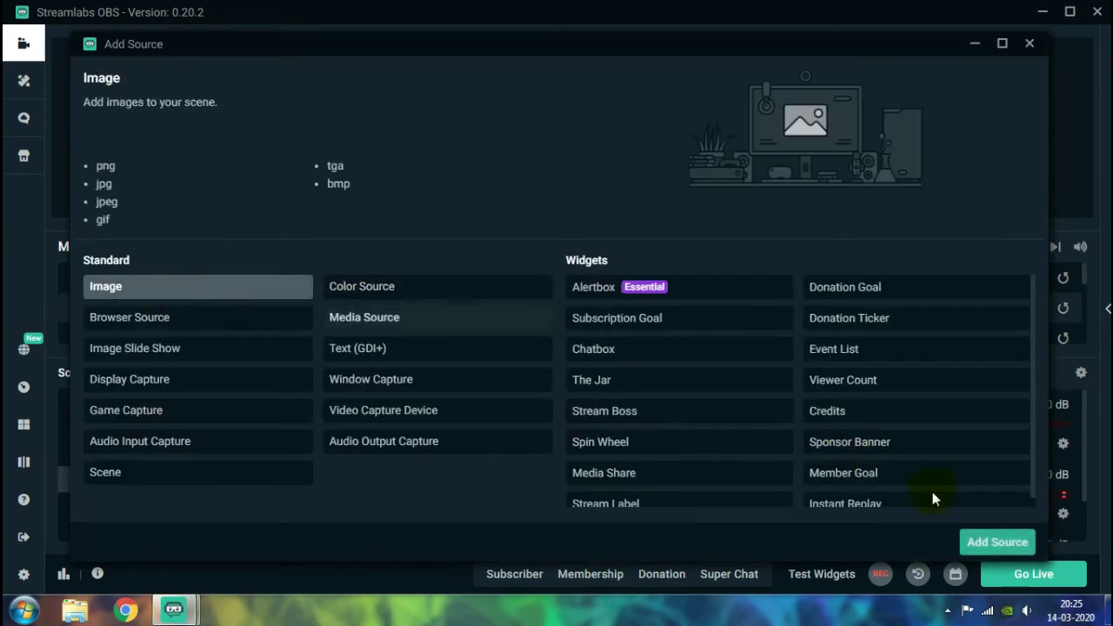
click(971, 541)
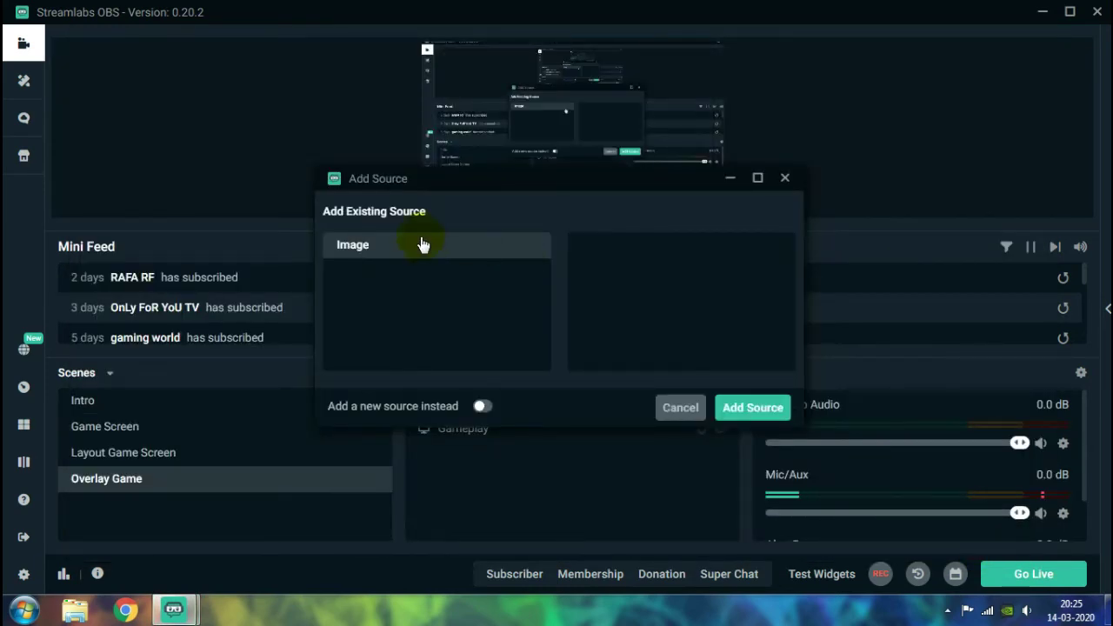
click(479, 406)
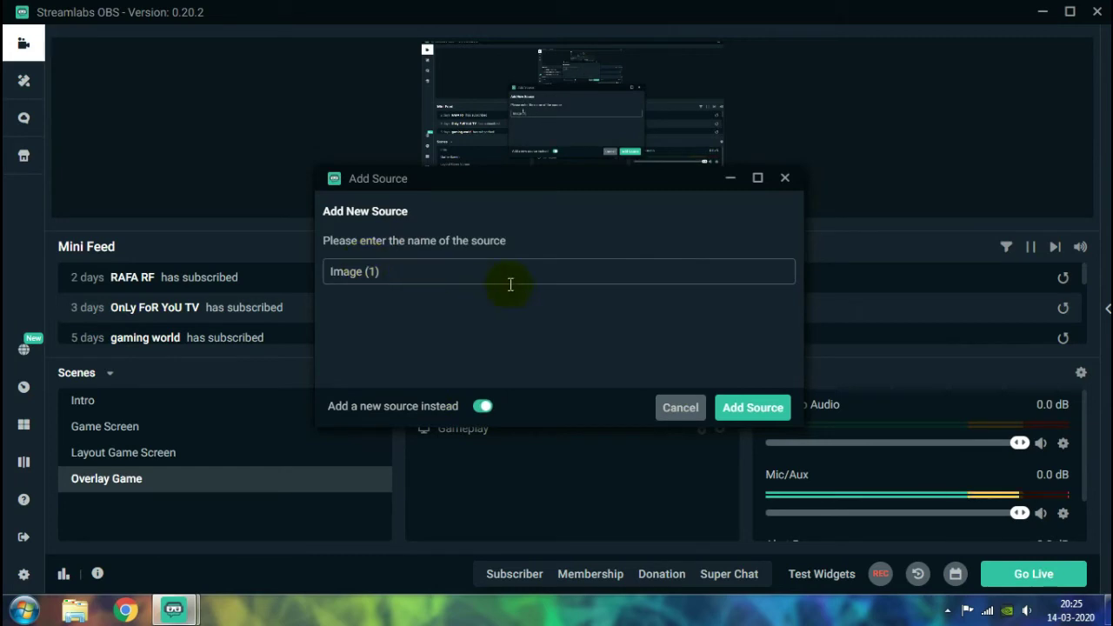
drag(434, 271, 237, 276)
text(Overlay)
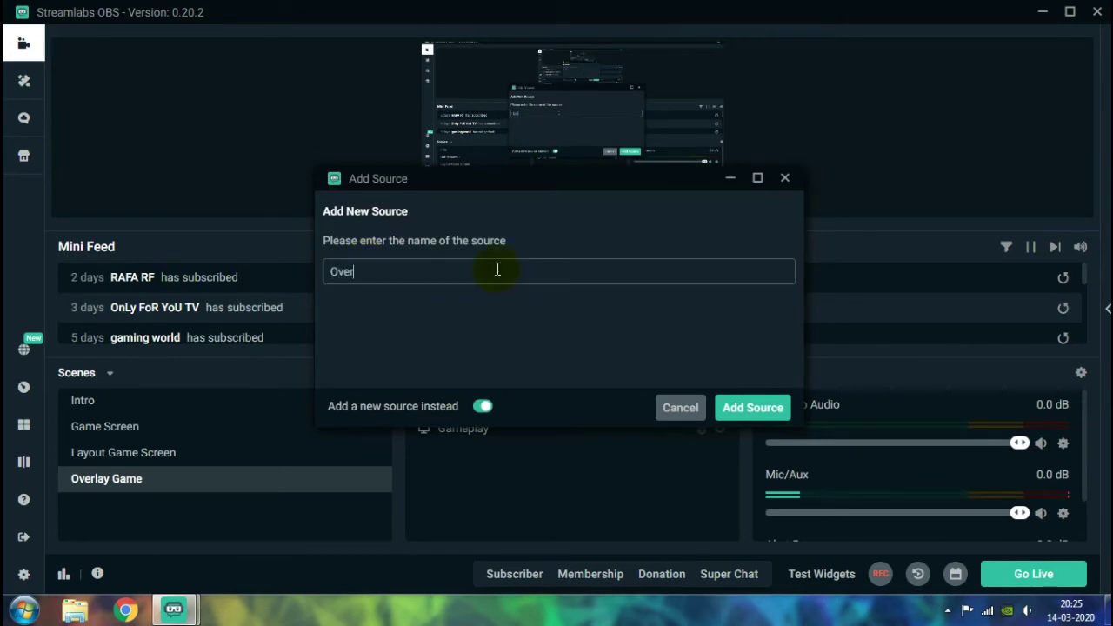
click(752, 409)
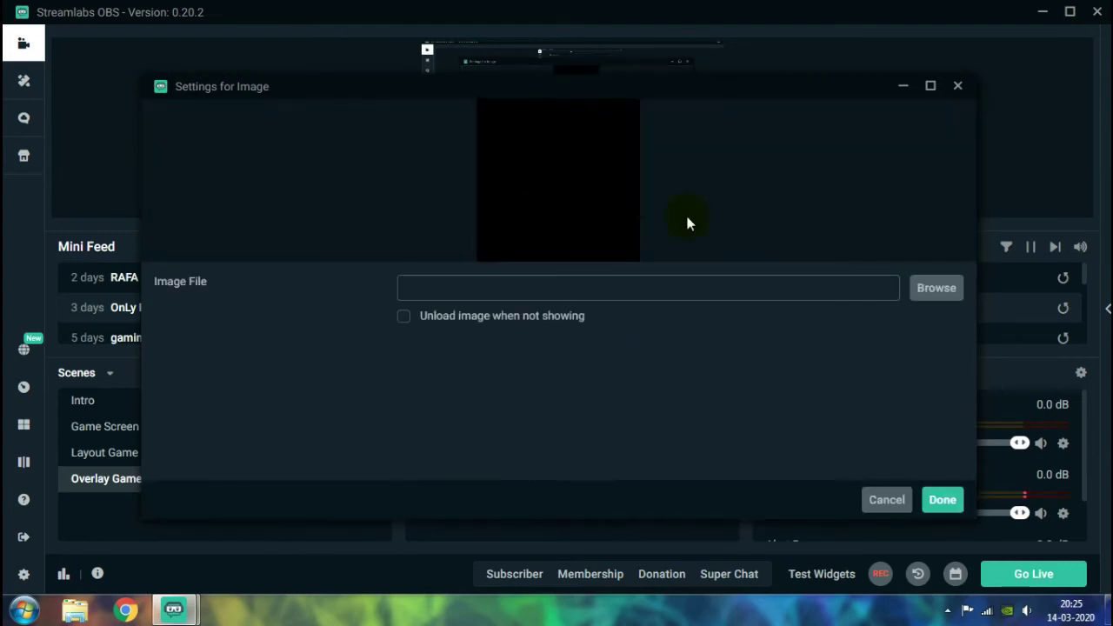
- Load Top Layer.png from the Future !!\Stream Layers folder as the image file and accept the source settings
click(952, 291)
click(348, 313)
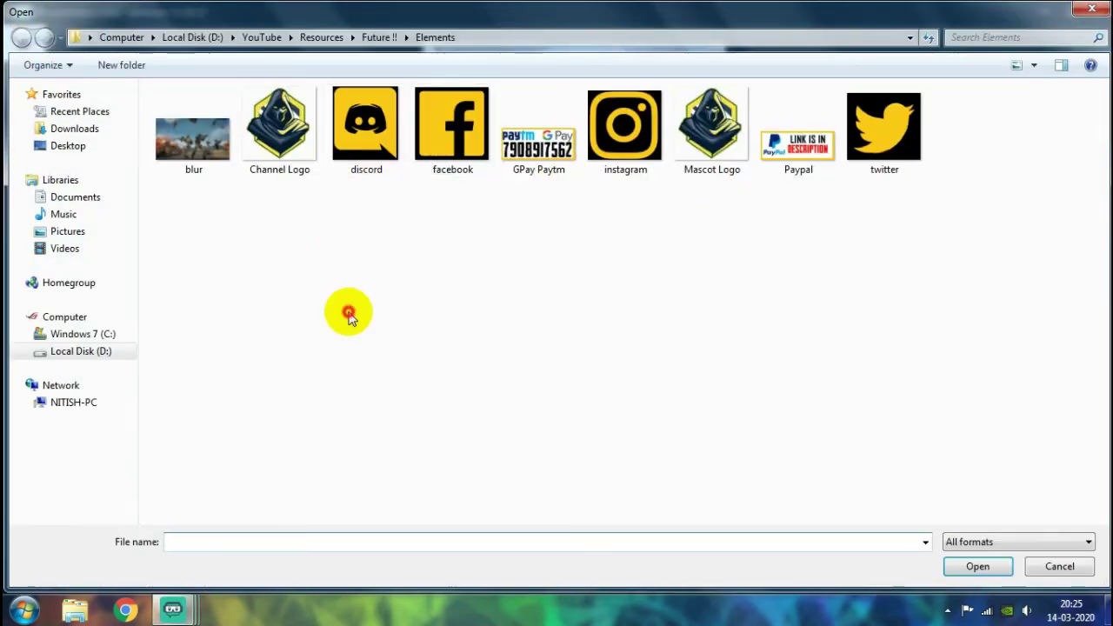
click(379, 37)
click(268, 149)
double_click(268, 150)
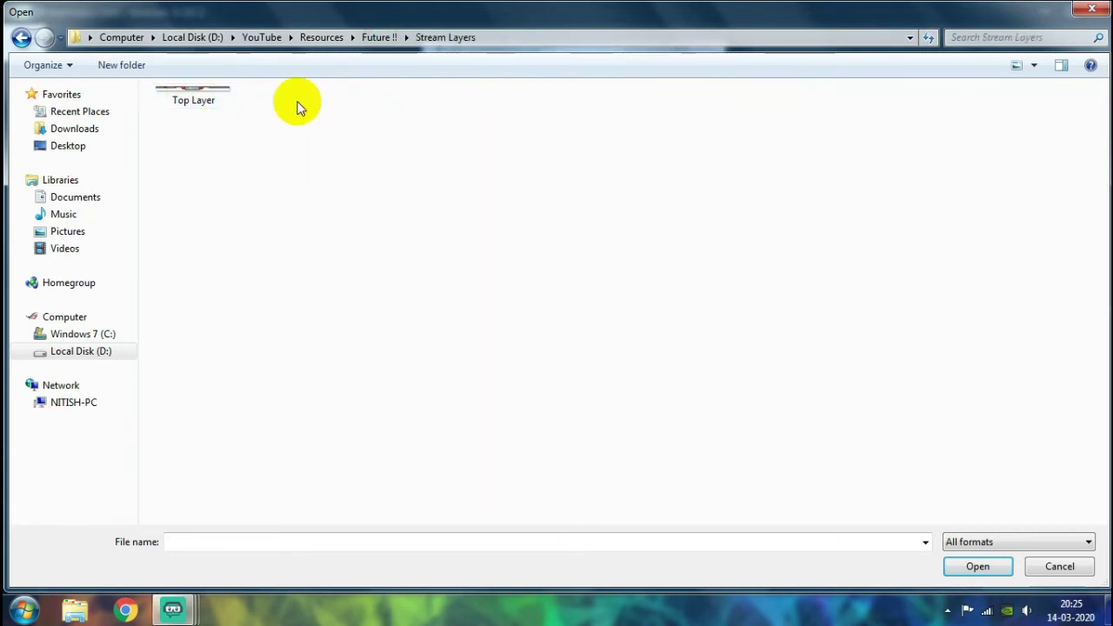
click(196, 93)
double_click(195, 94)
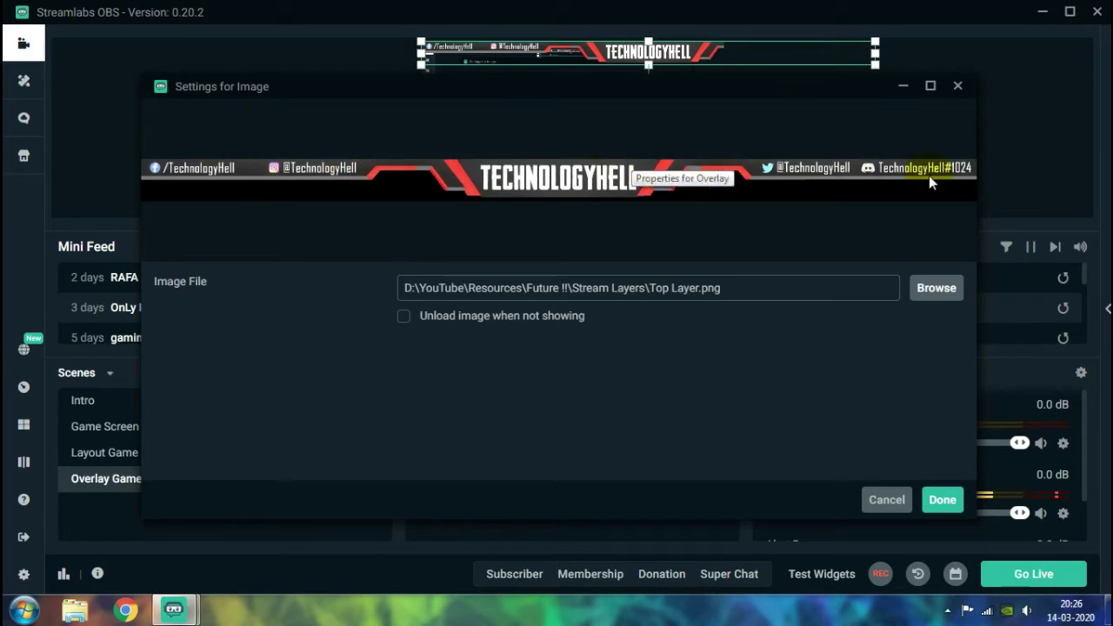
click(940, 501)
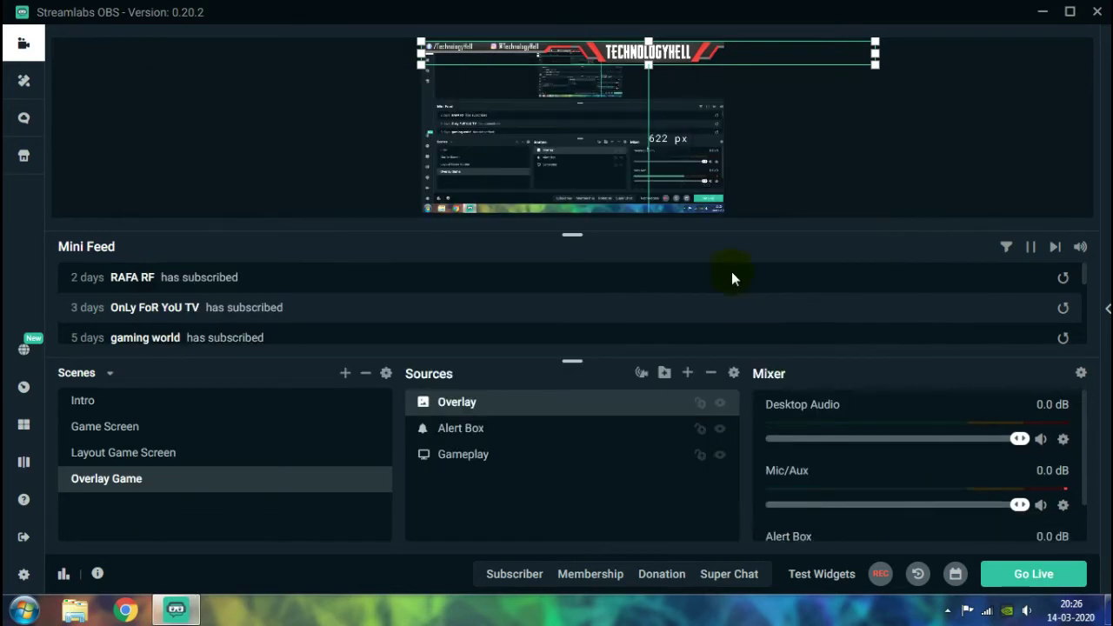
- Scale the Overlay banner down to span the canvas's full width along its top edge, then deselect it
click(804, 77)
click(875, 66)
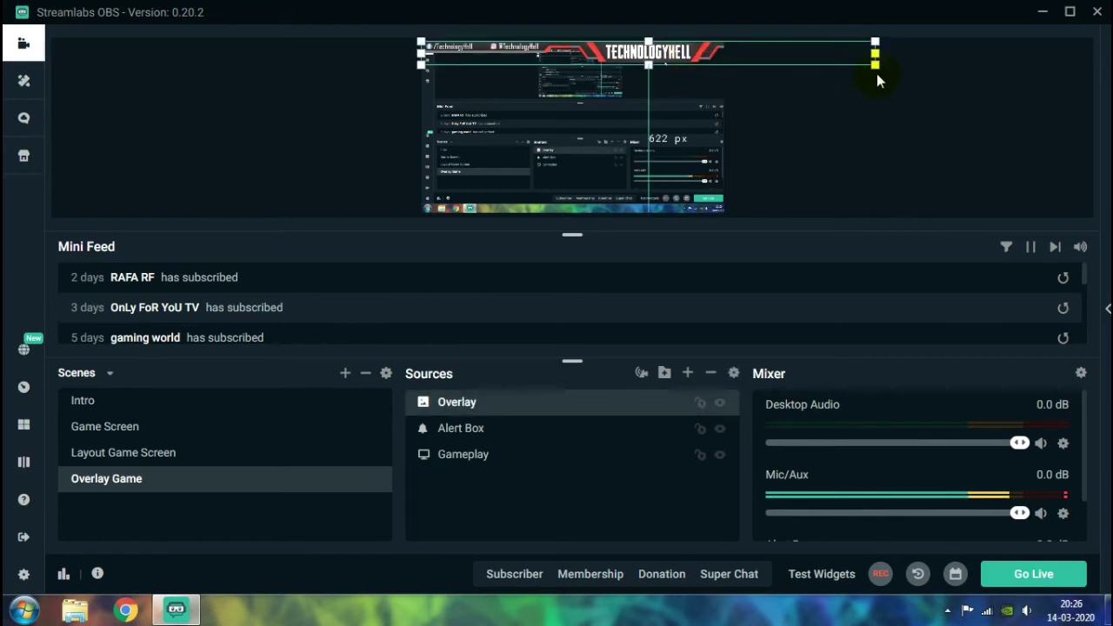
drag(876, 70, 711, 56)
click(838, 90)
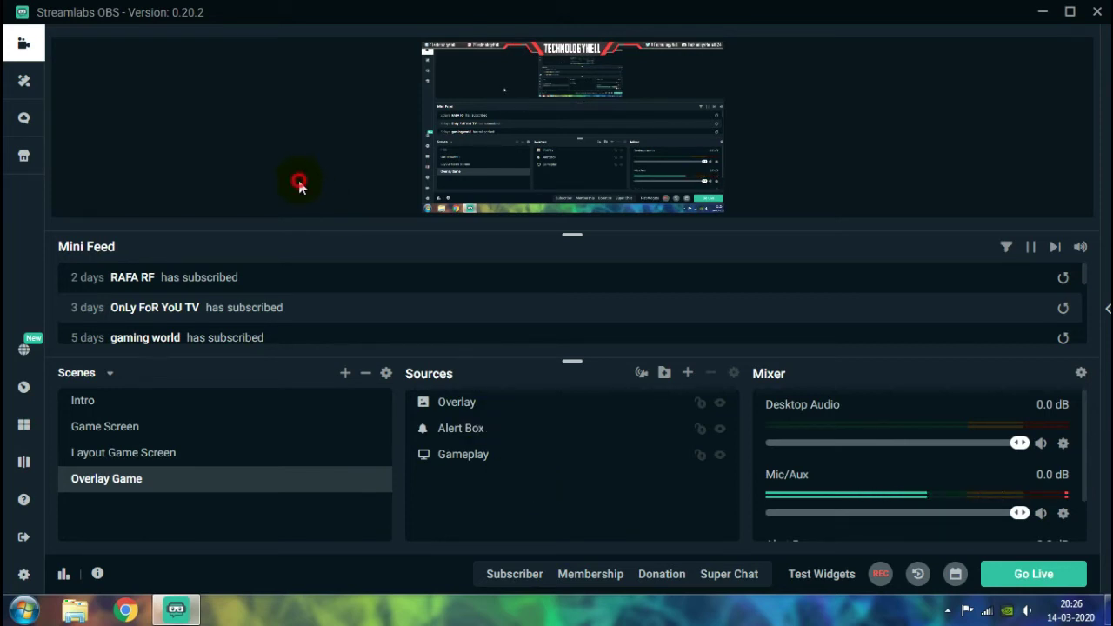
- Check the Game Screen, Layout Game Screen and Overlay Game scenes, and create a new scene named "BRB"
click(186, 433)
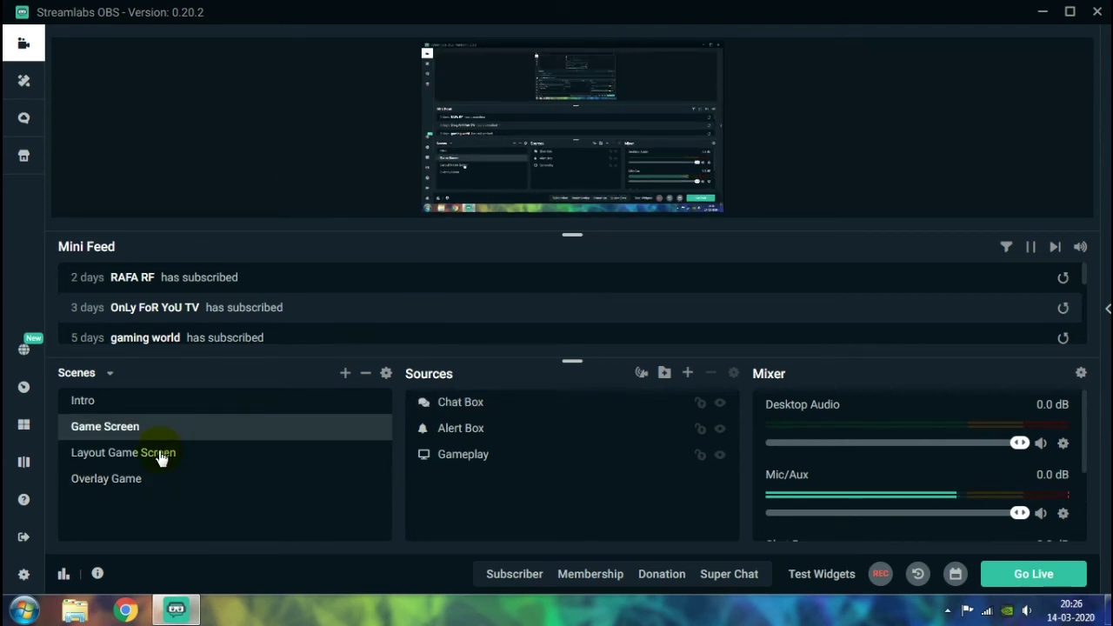
click(160, 457)
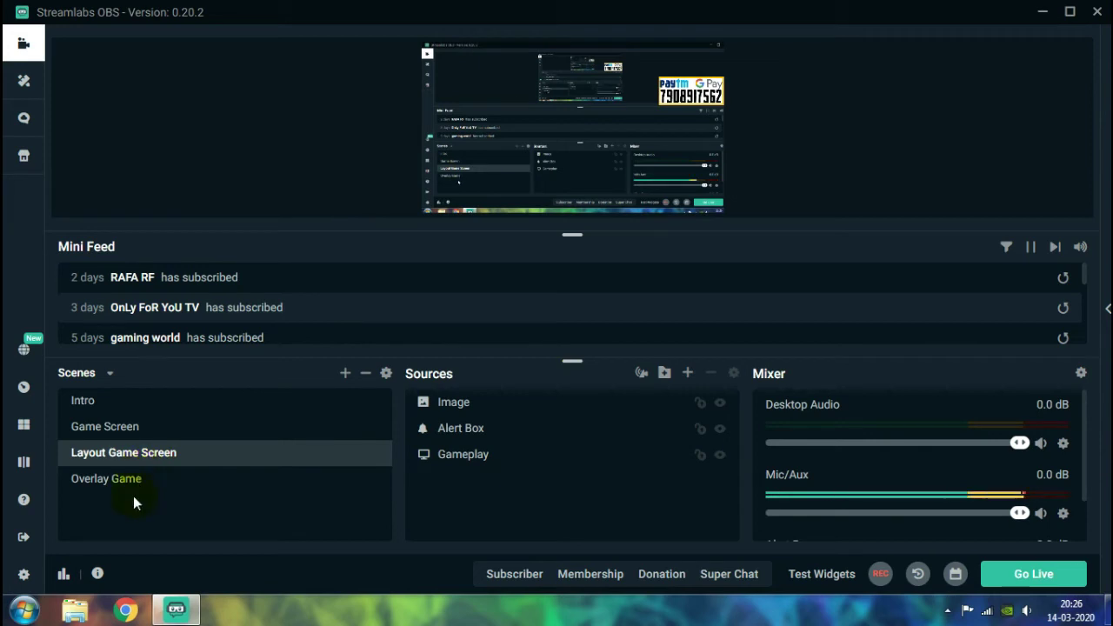
click(146, 485)
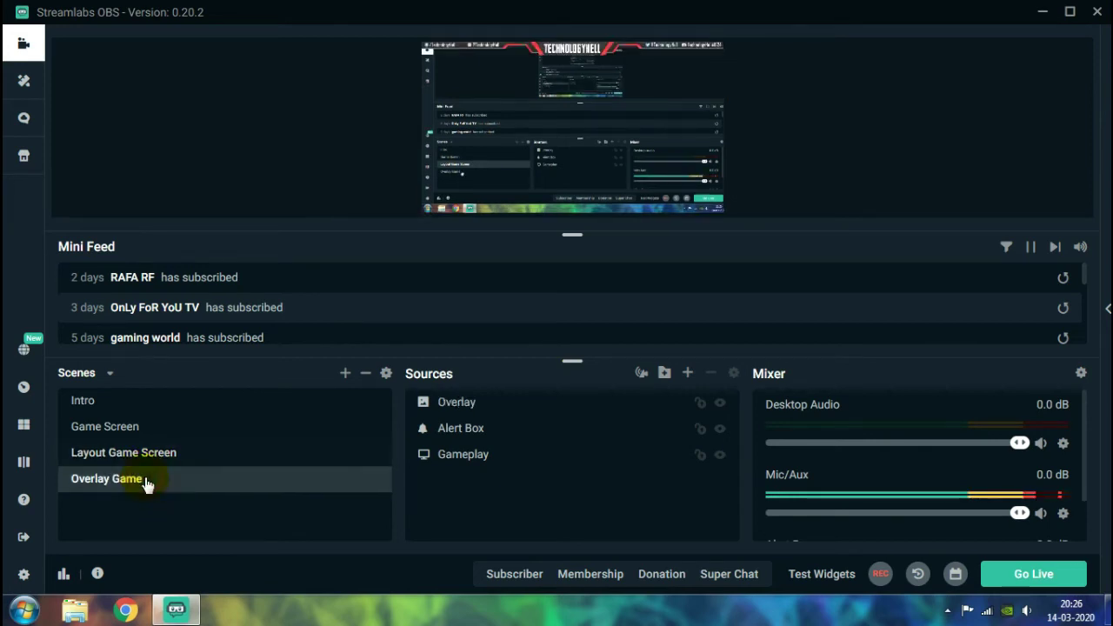
click(346, 375)
triple_click(519, 263)
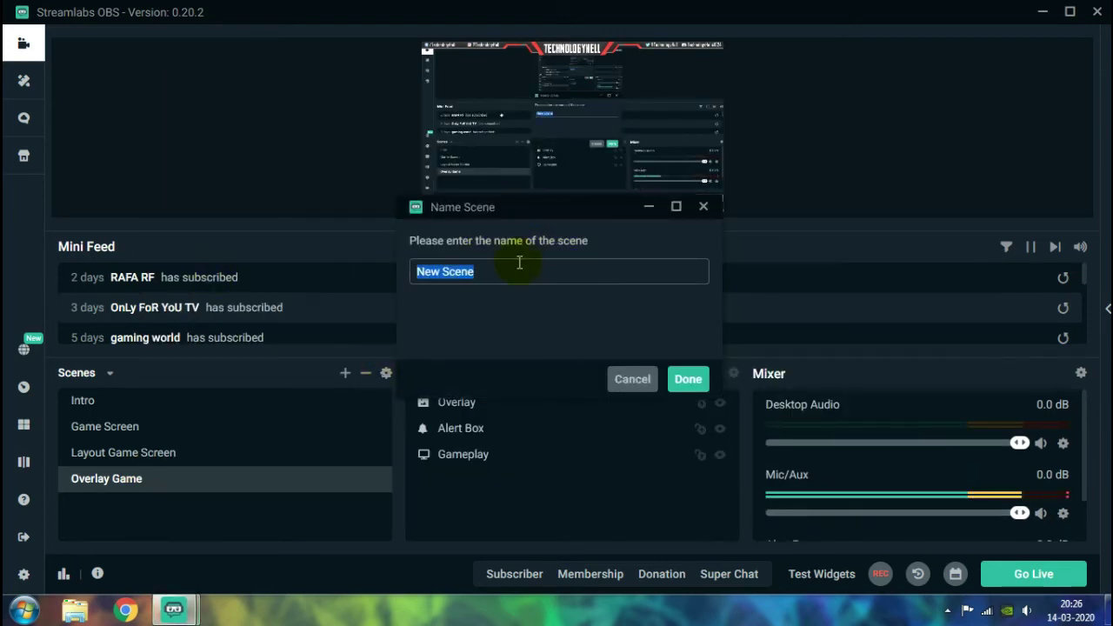
text(BRB)
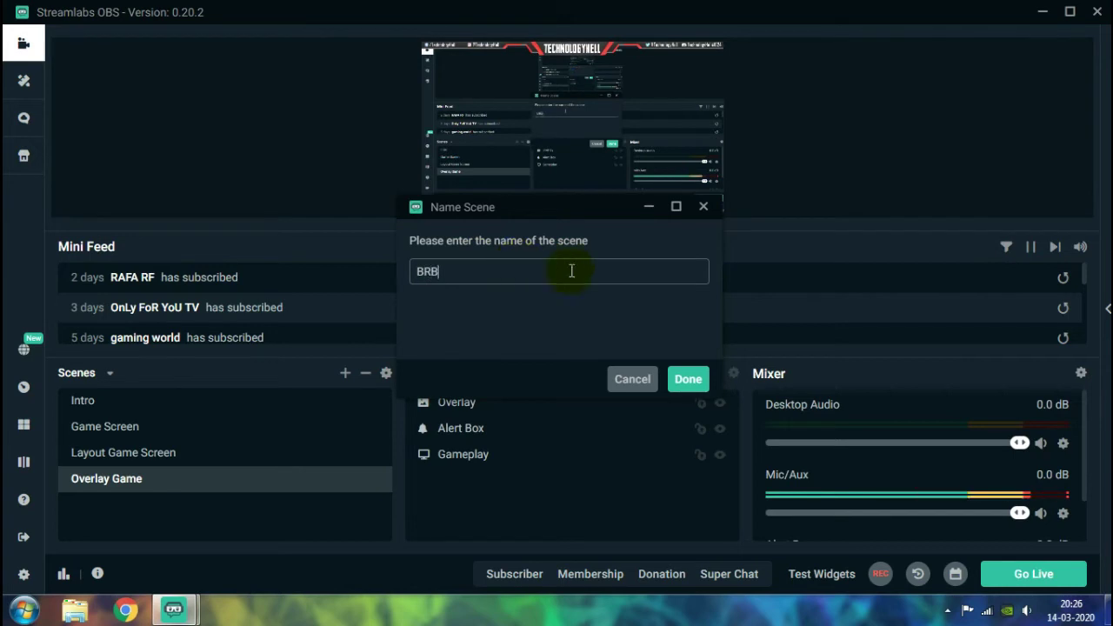
click(679, 377)
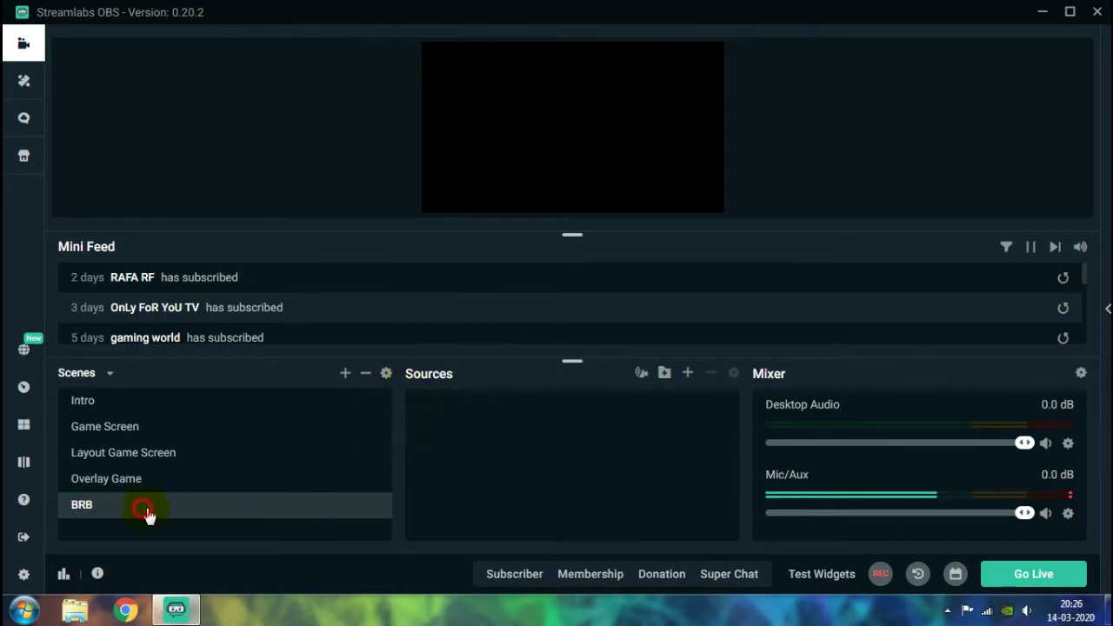
- Add a new Media Source named "BRB Video" to the BRB scene
click(687, 372)
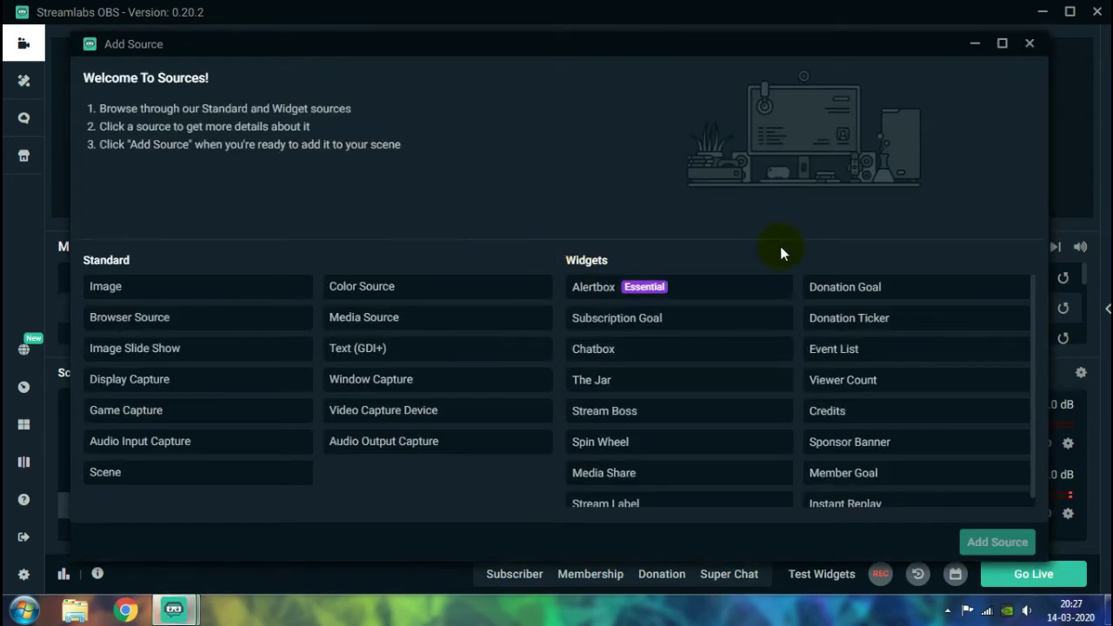
click(373, 318)
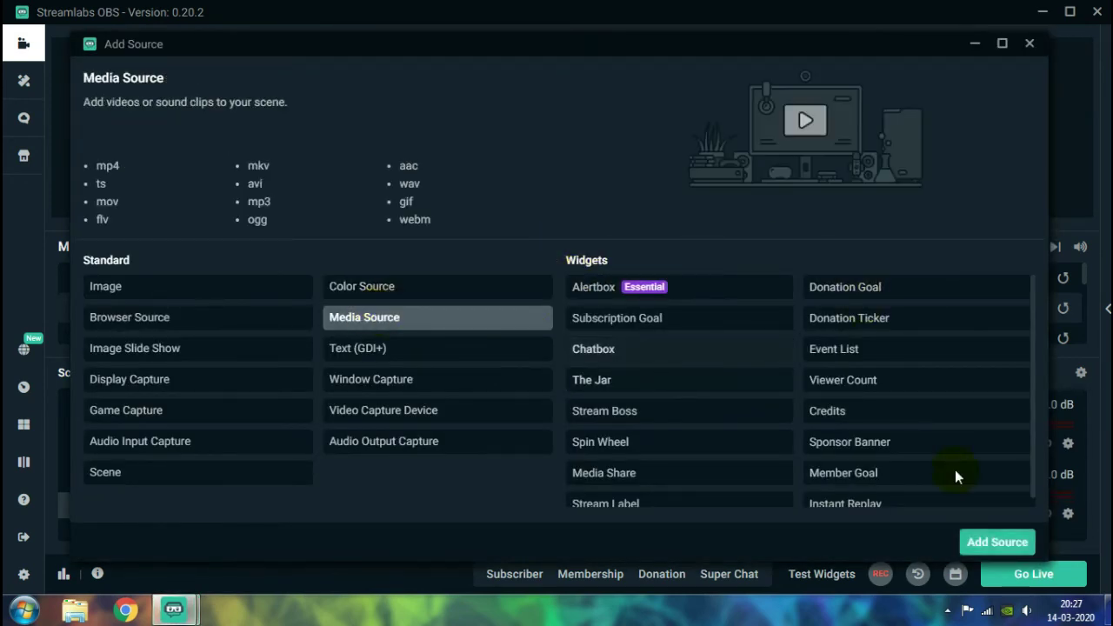
click(992, 542)
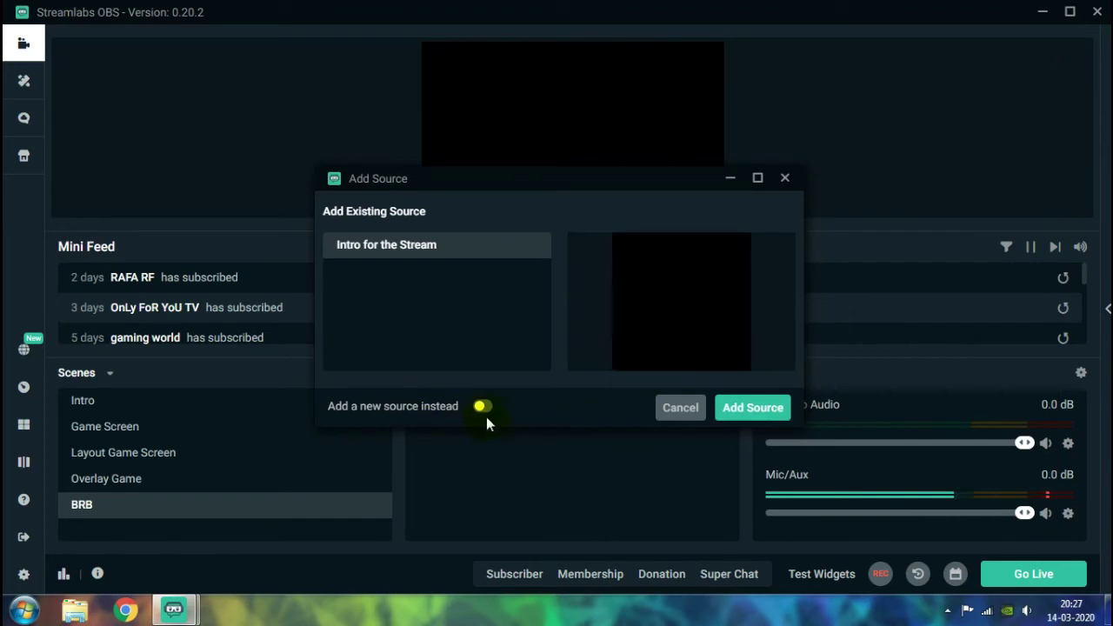
click(484, 408)
click(454, 270)
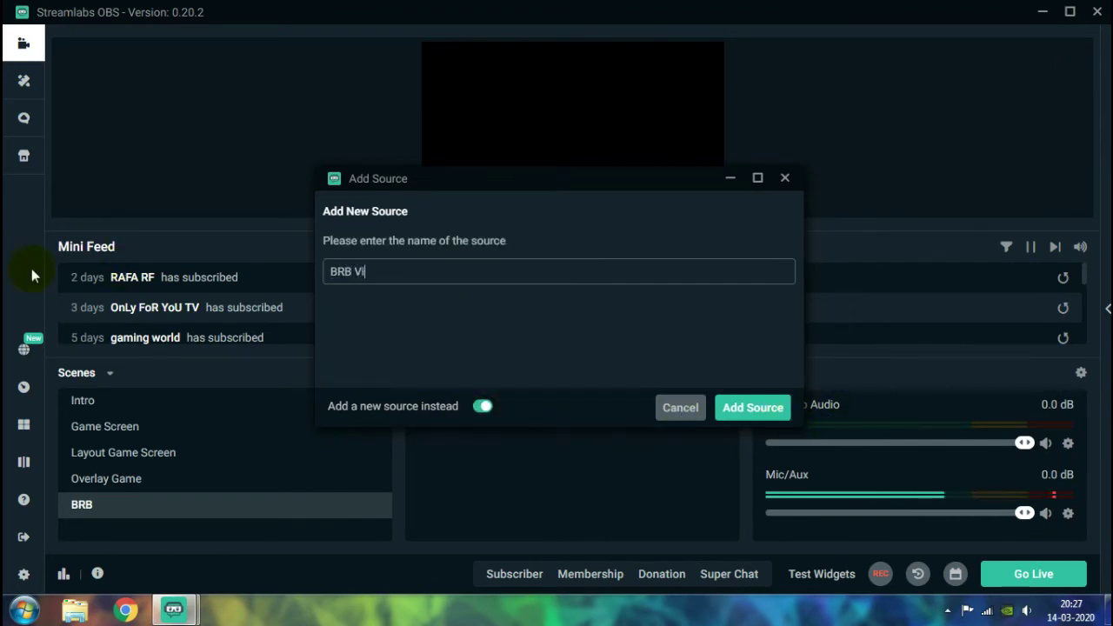
text(BRB Video)
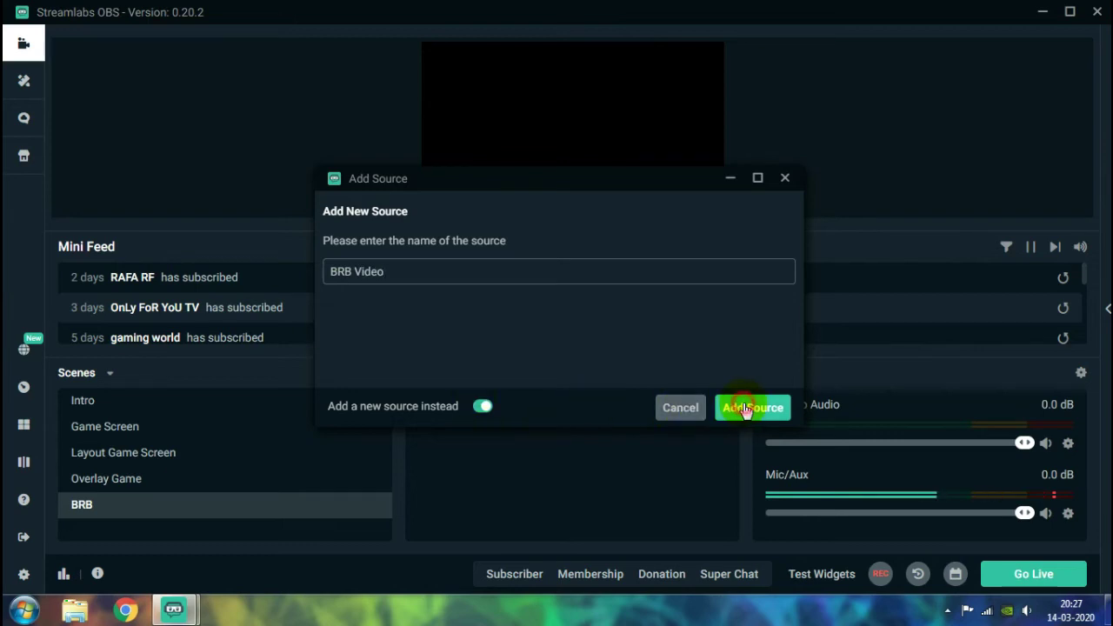
click(748, 407)
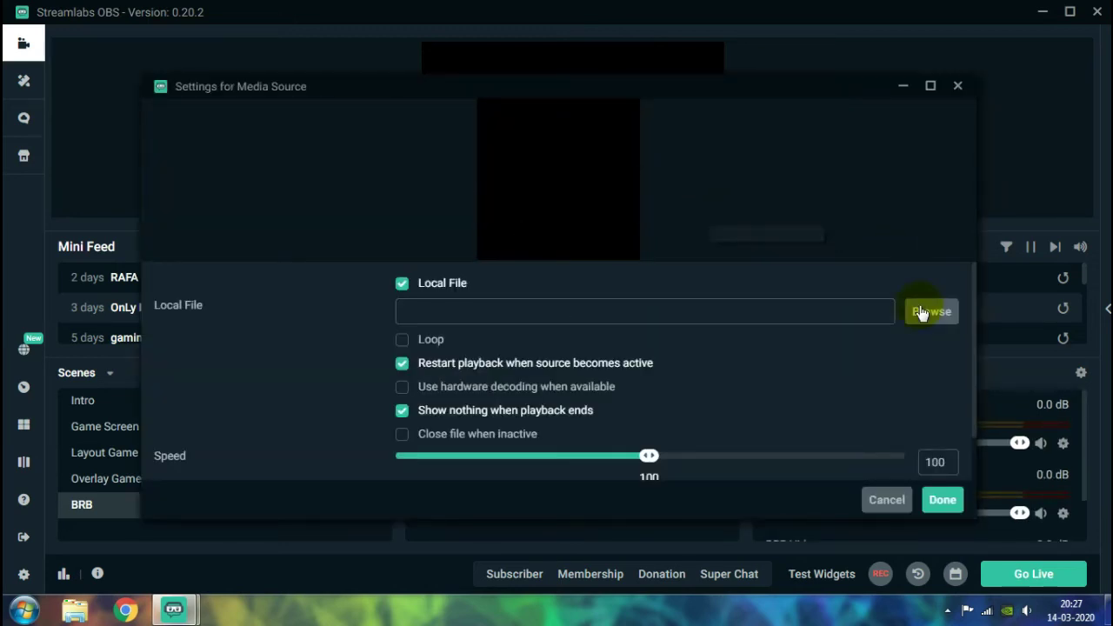
- Load Be Right Back.mp4 from the Future !!\Stream Videos folder as the media source's local file
click(923, 312)
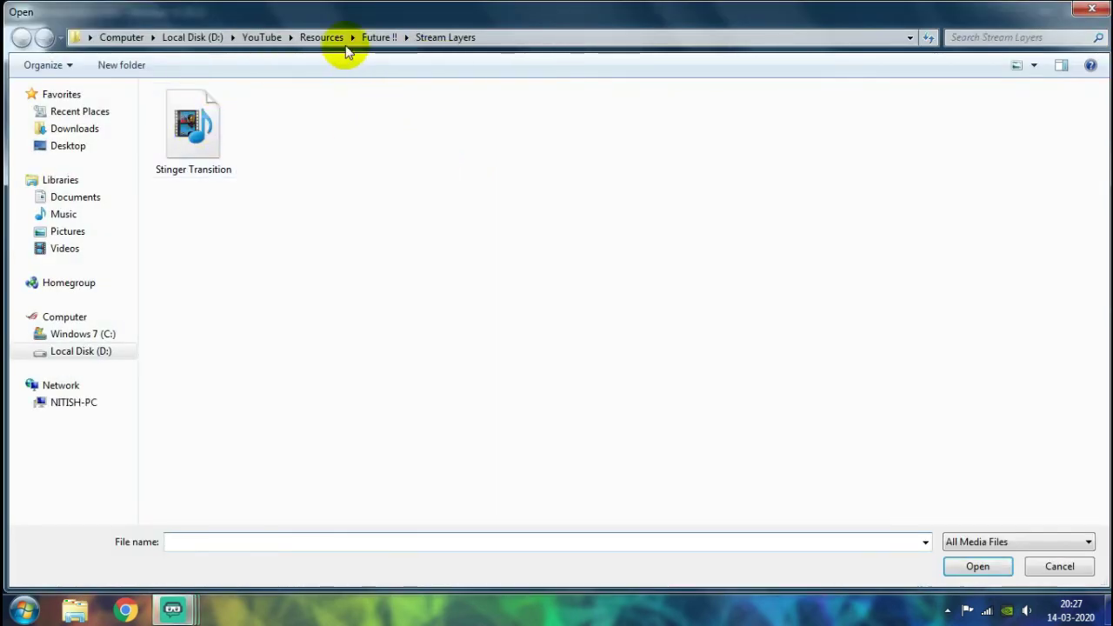
click(365, 37)
double_click(361, 133)
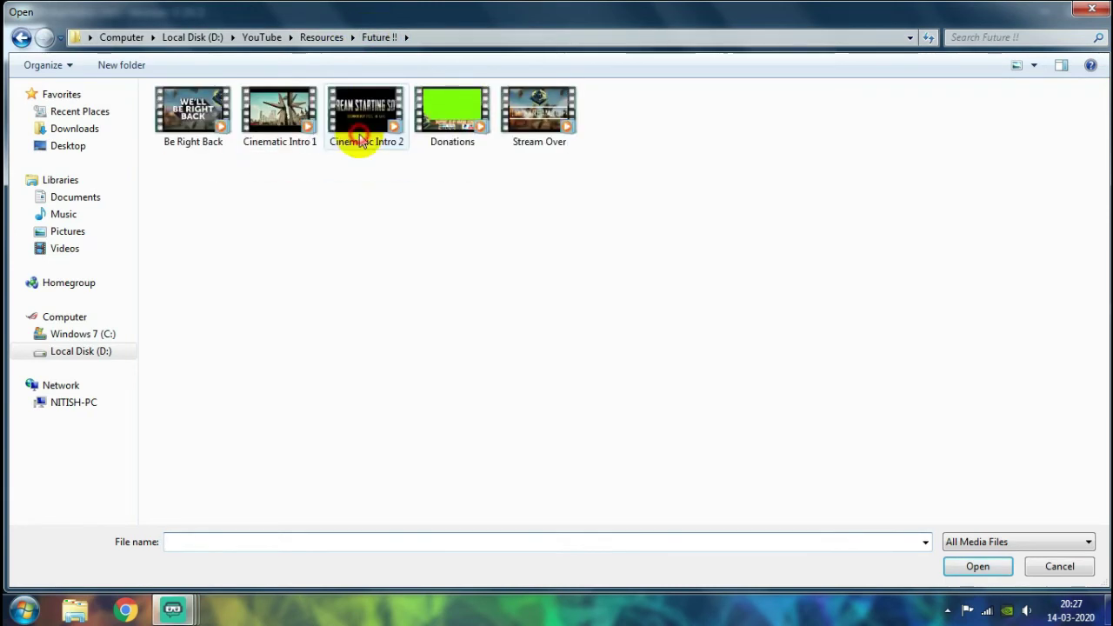
double_click(193, 112)
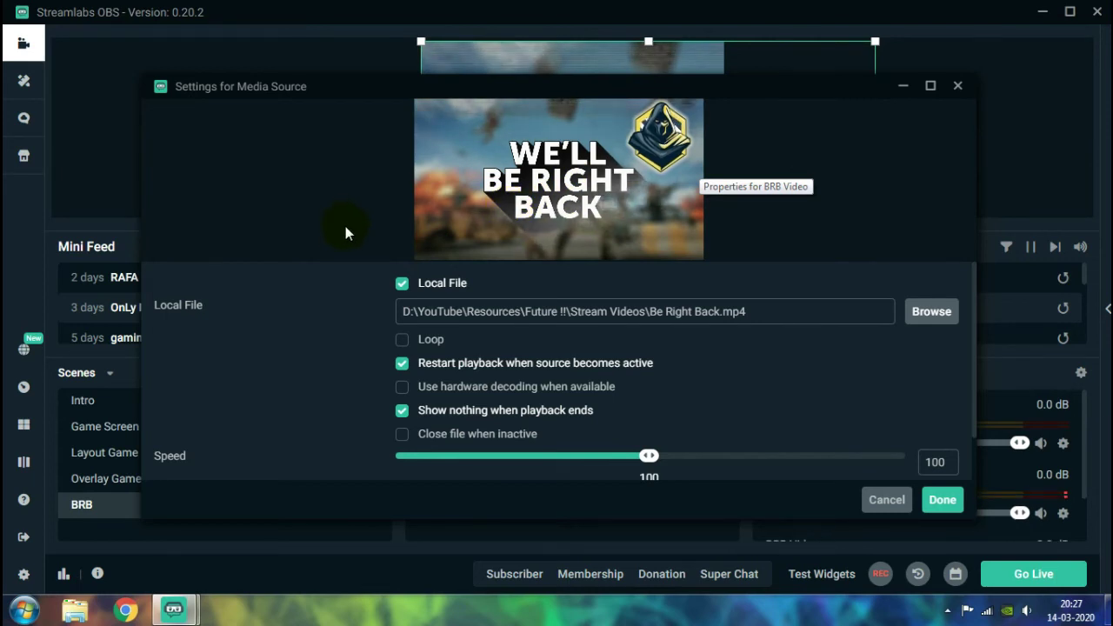
- Enable looping for the BRB video, accept its settings, and scale the video down to fit the canvas
click(403, 340)
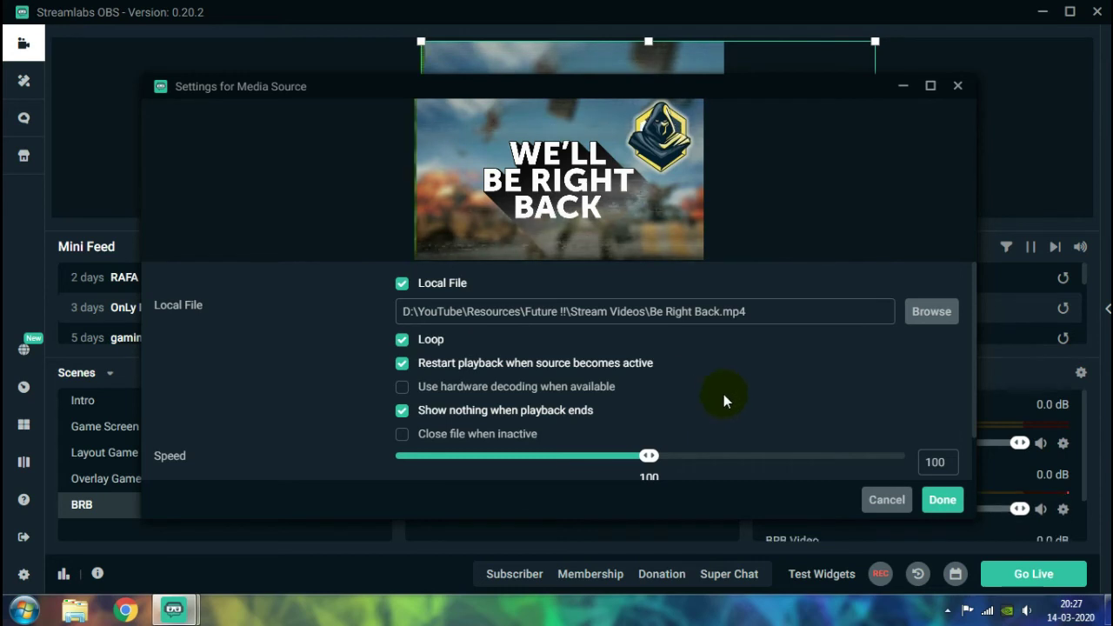
click(940, 501)
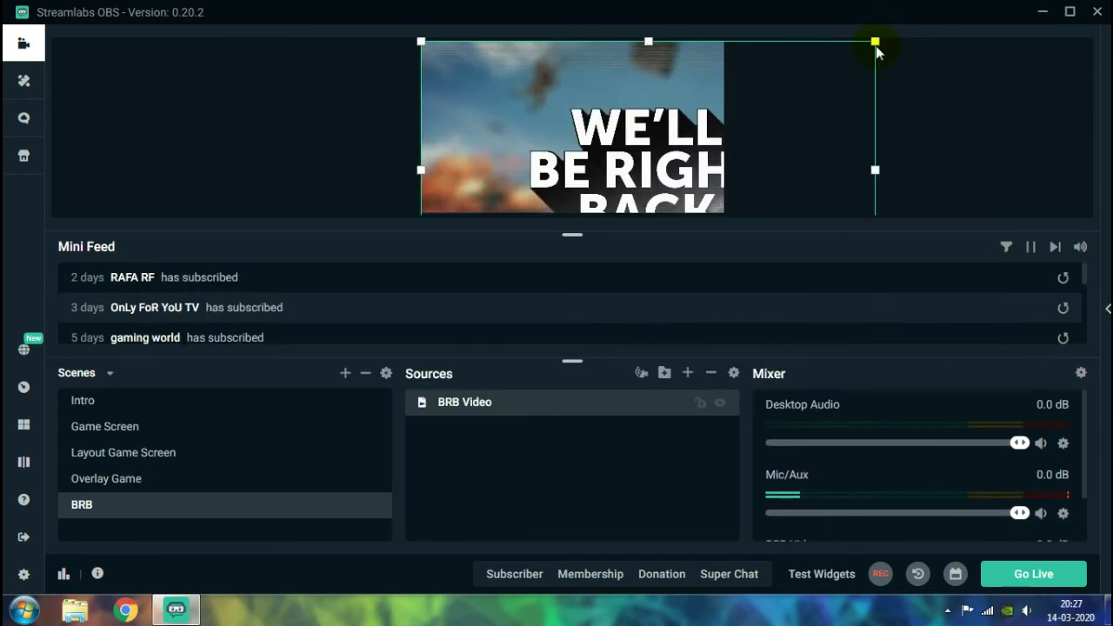
drag(876, 43, 596, 148)
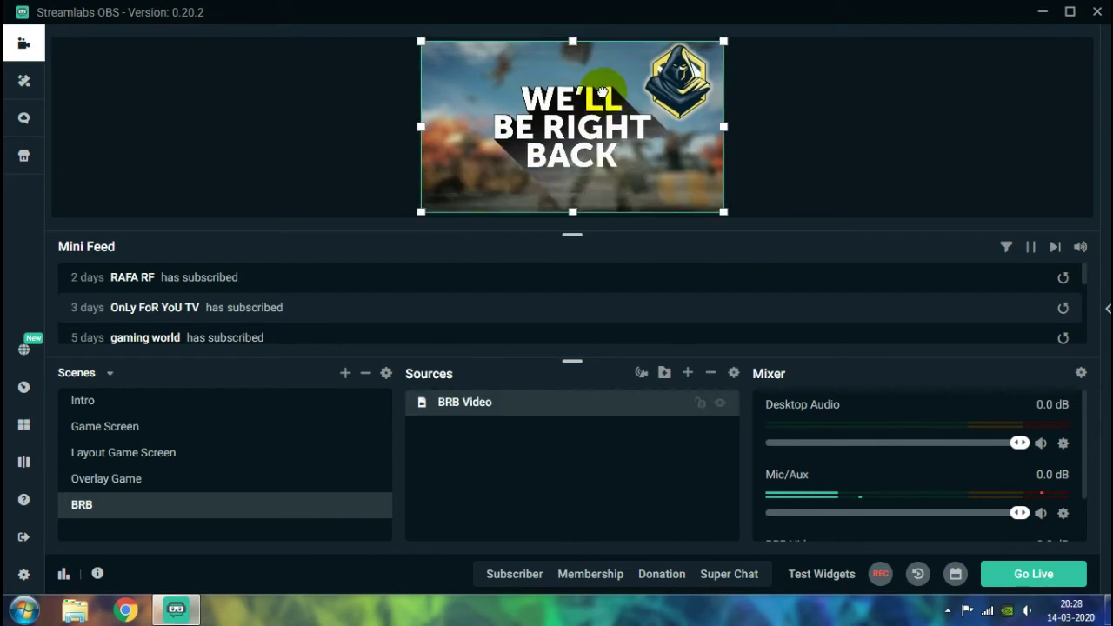
- Add the existing Alert Box widget as a source in the BRB scene
click(842, 133)
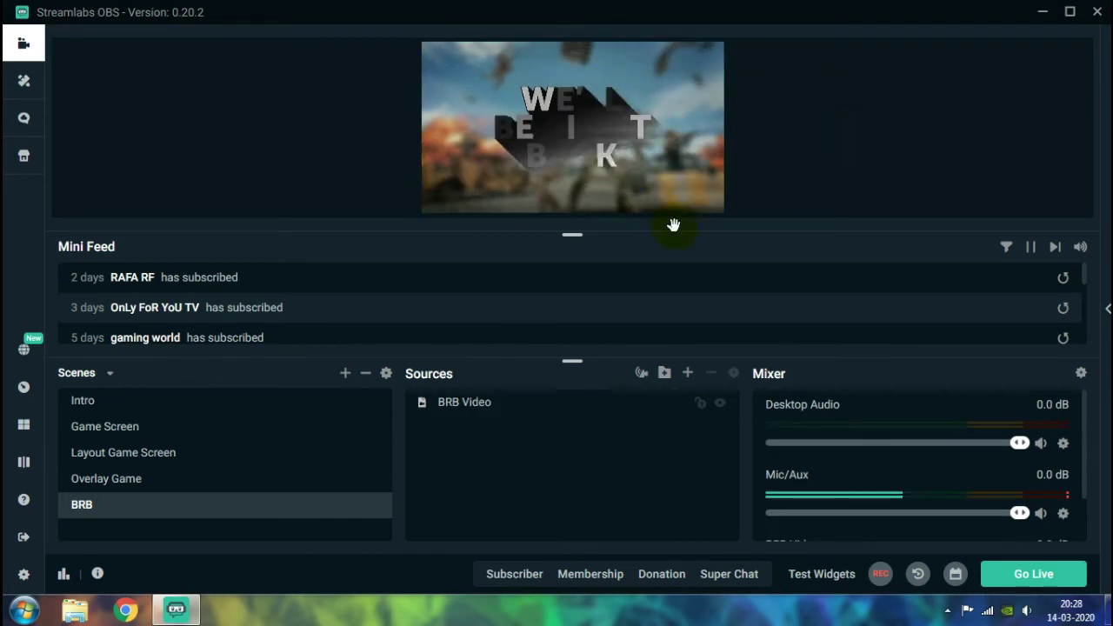
click(552, 475)
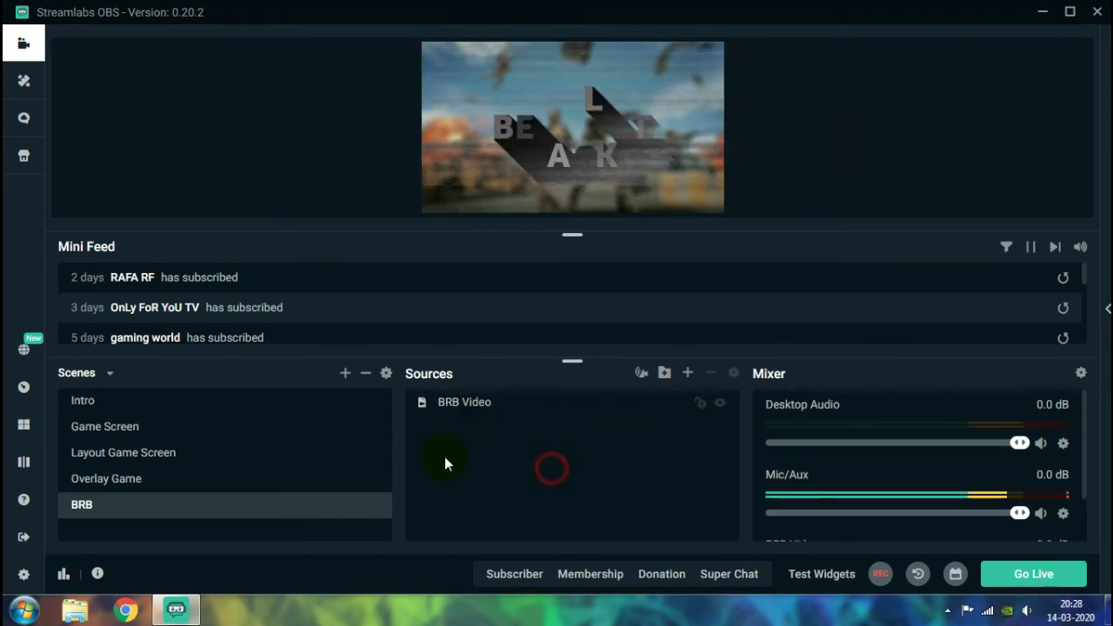
click(689, 376)
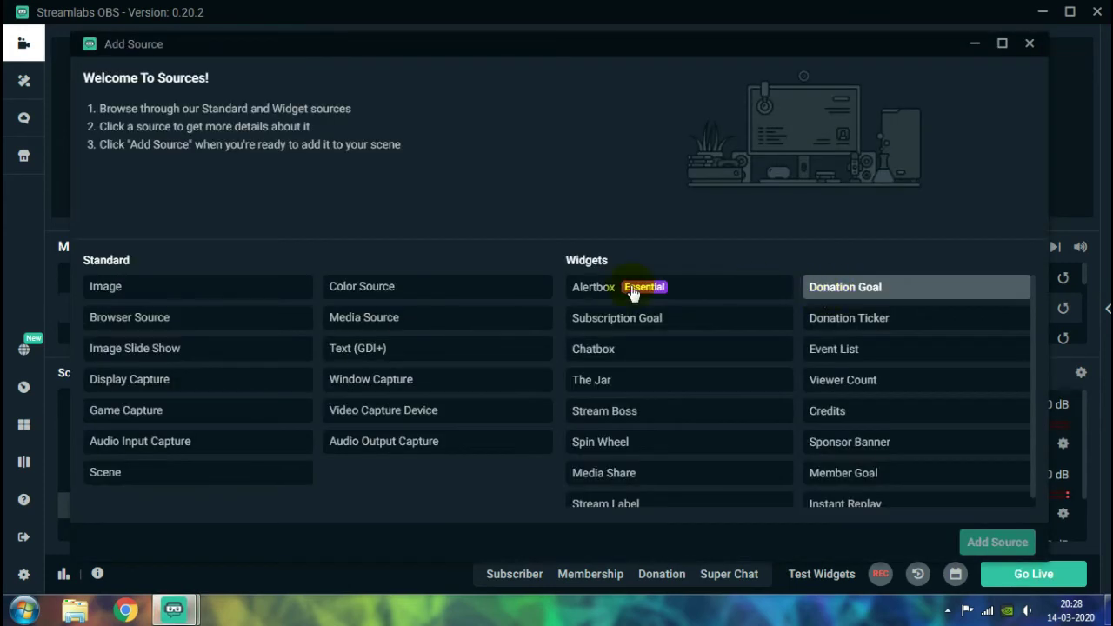
click(641, 286)
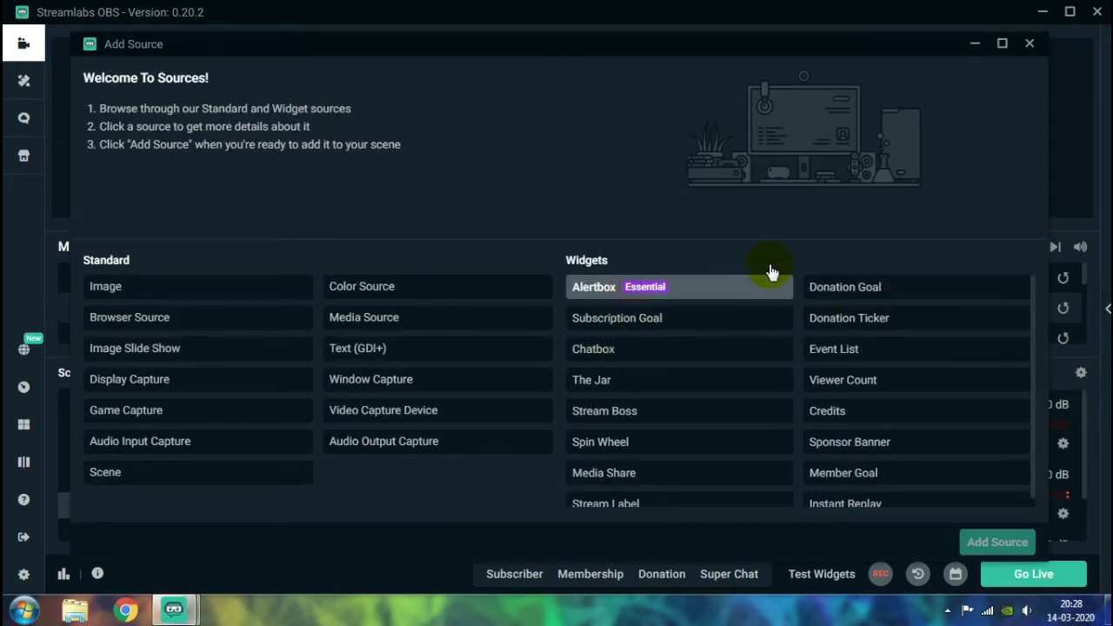
click(996, 543)
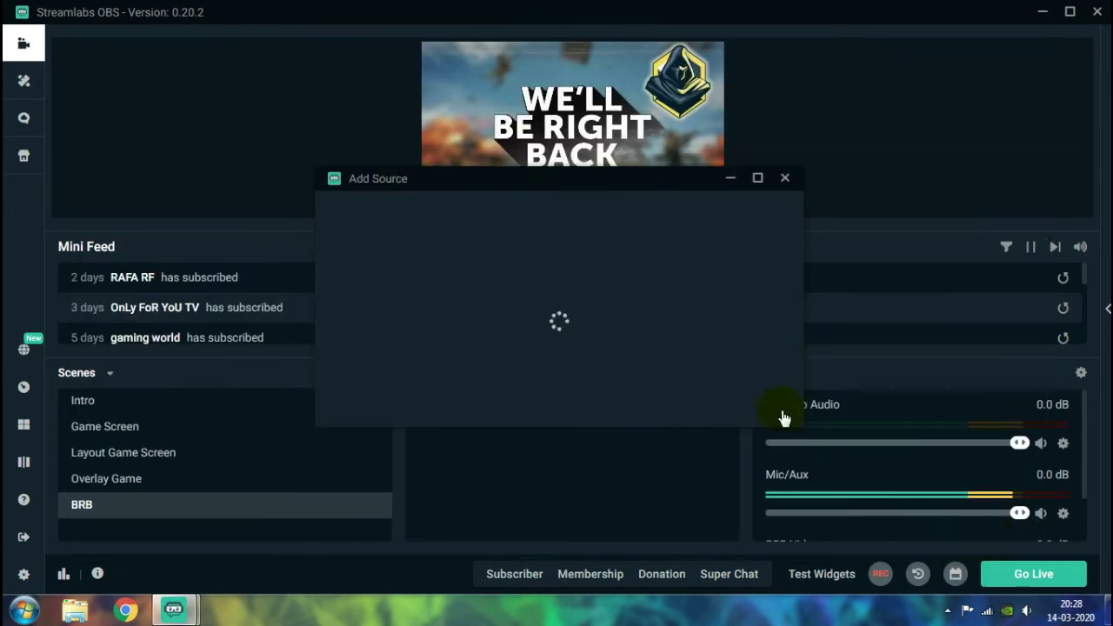
click(753, 405)
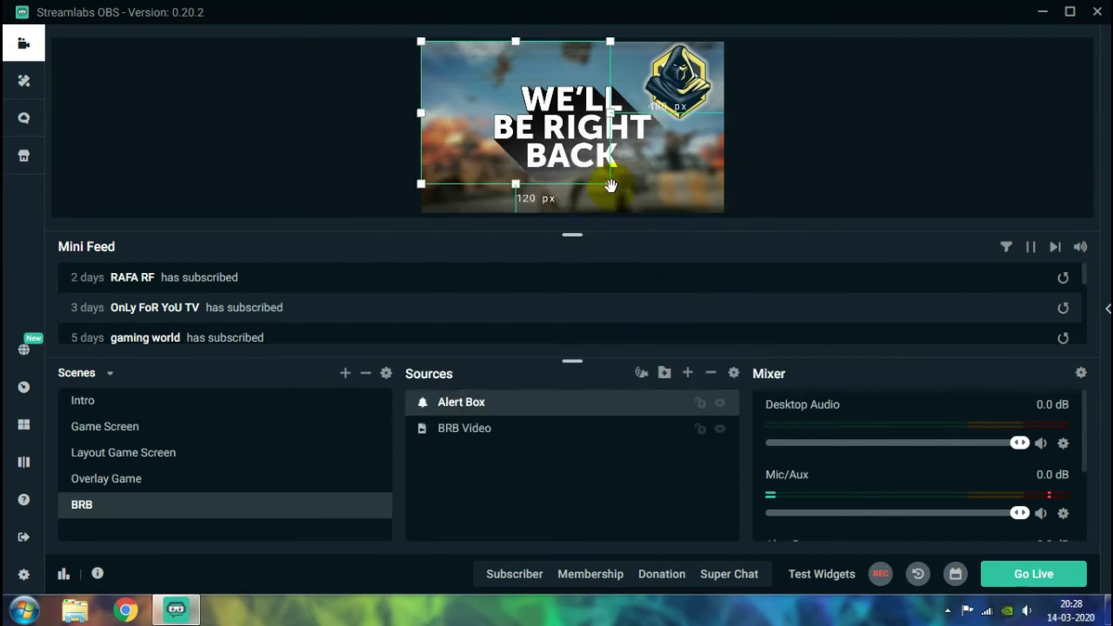
click(919, 131)
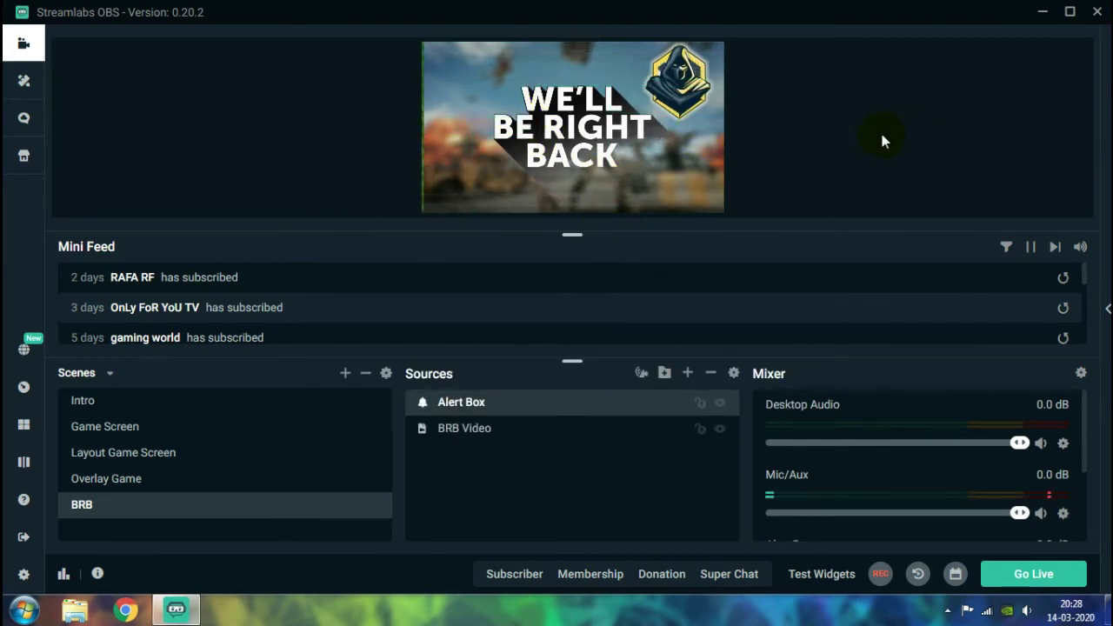
click(881, 135)
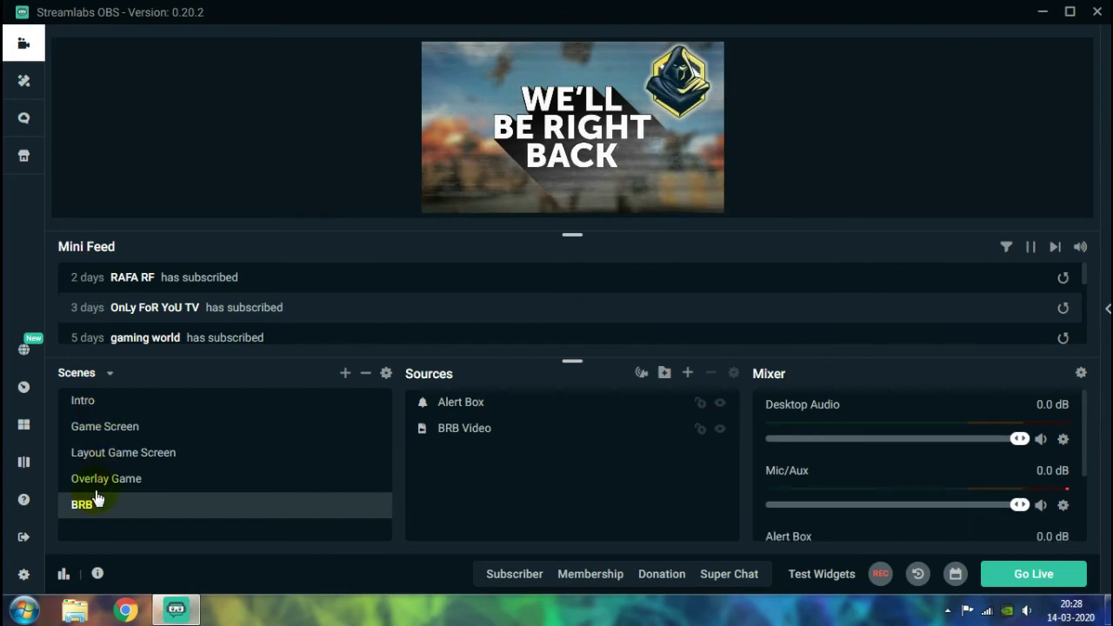
- Create a new scene named "End"
click(345, 374)
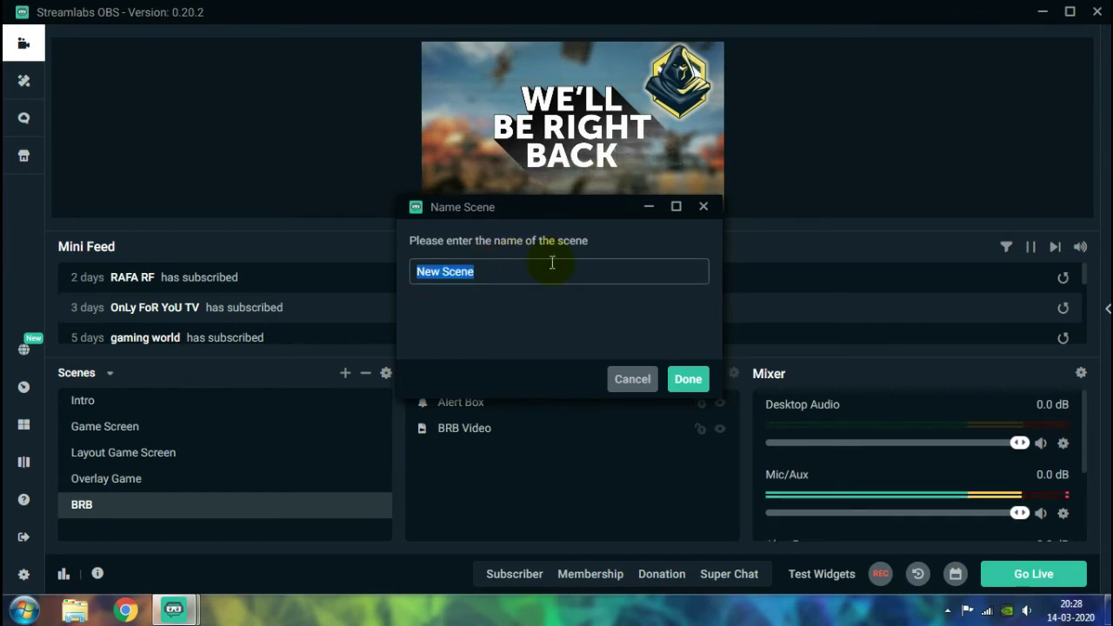
text(End)
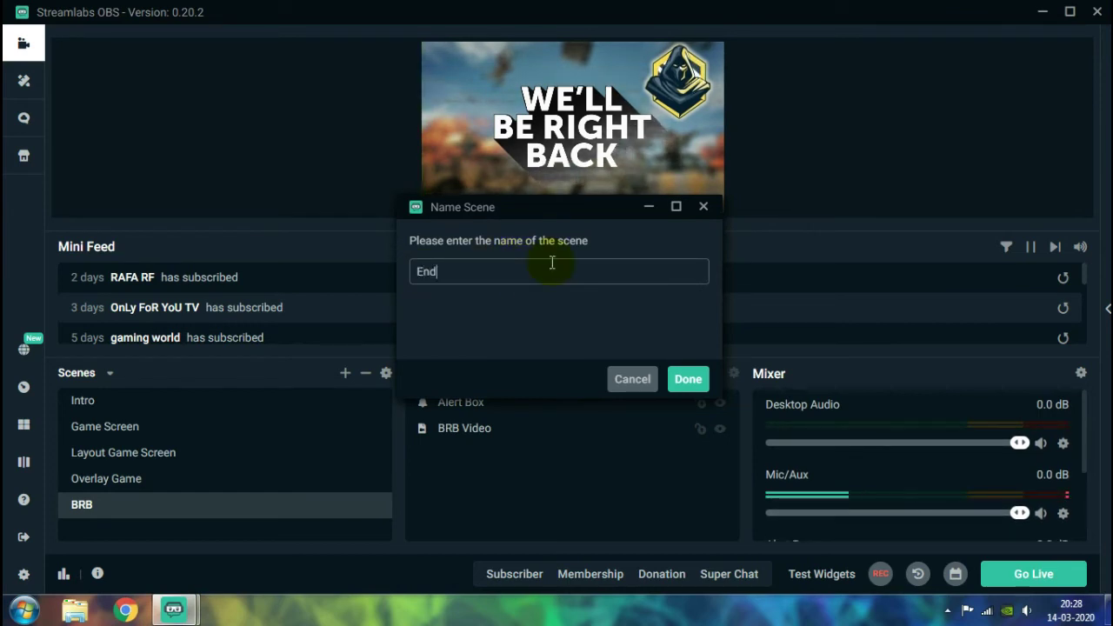
click(701, 372)
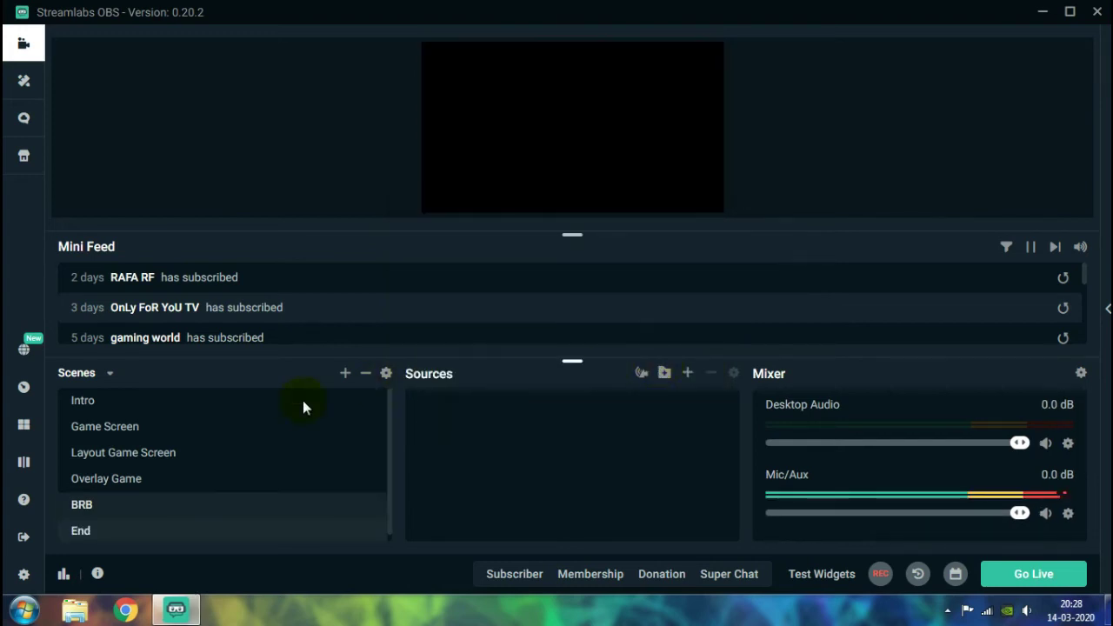
- Add a new Media Source named "Outro" to the End scene
click(688, 373)
click(441, 329)
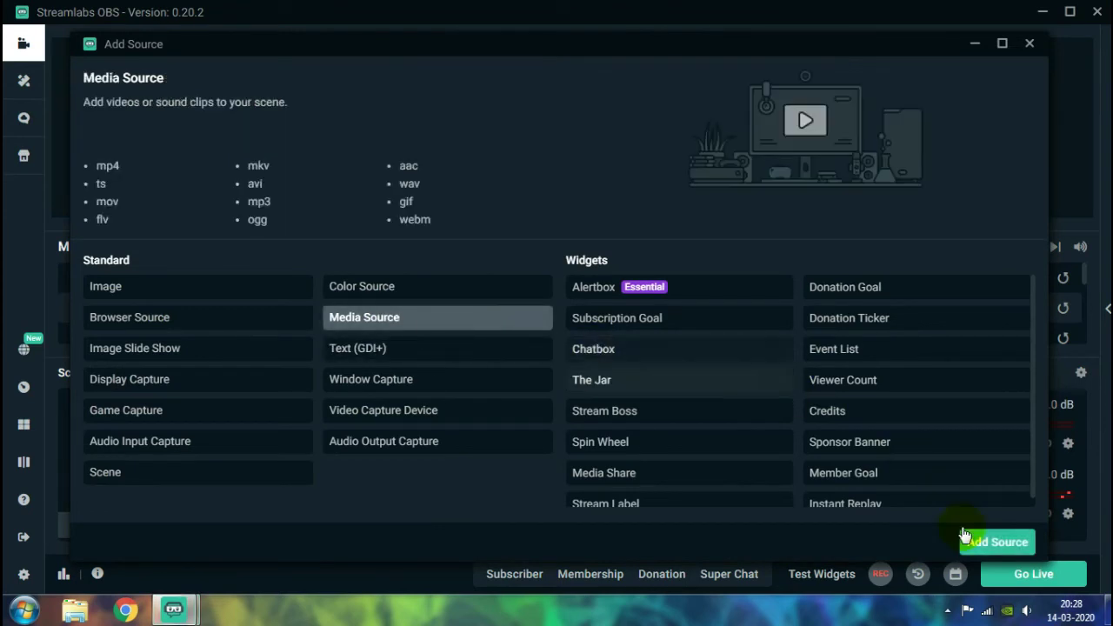
click(975, 542)
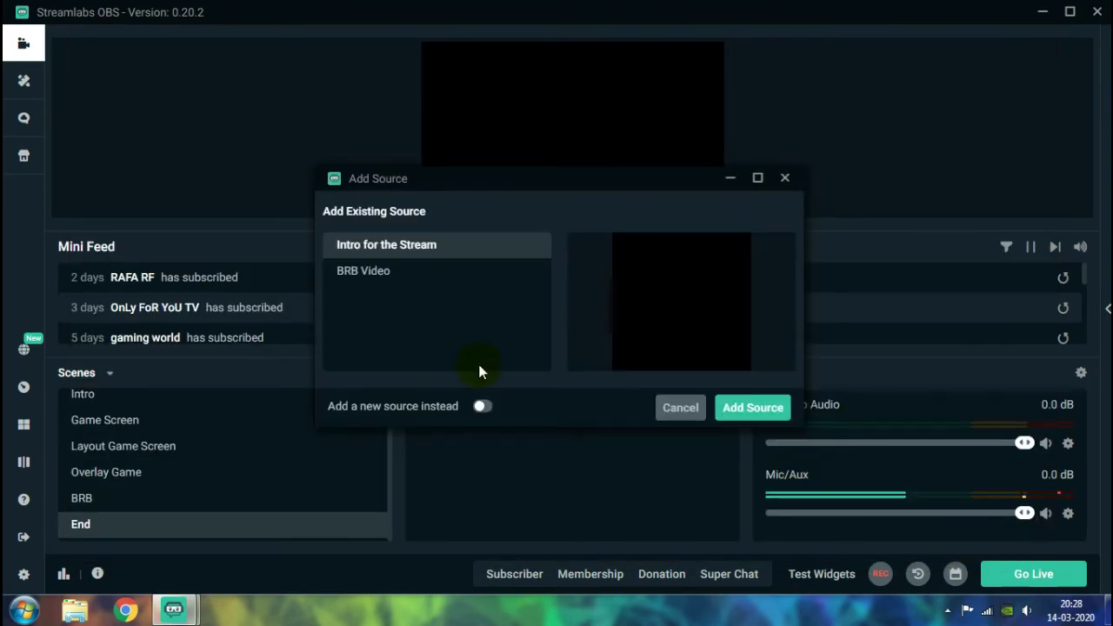
click(484, 406)
click(528, 272)
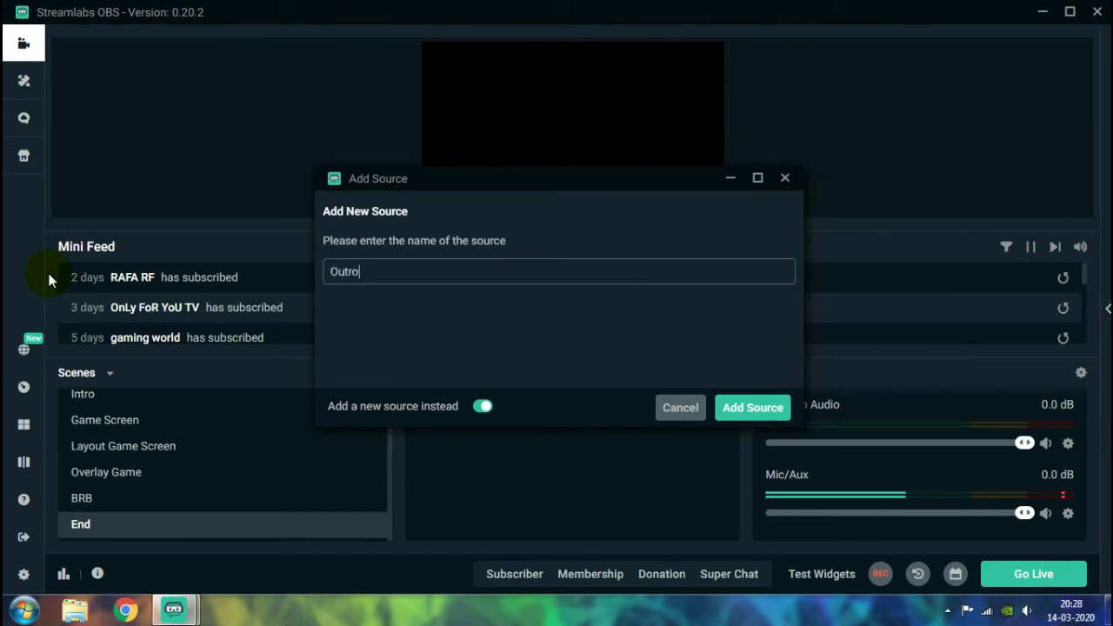
click(736, 405)
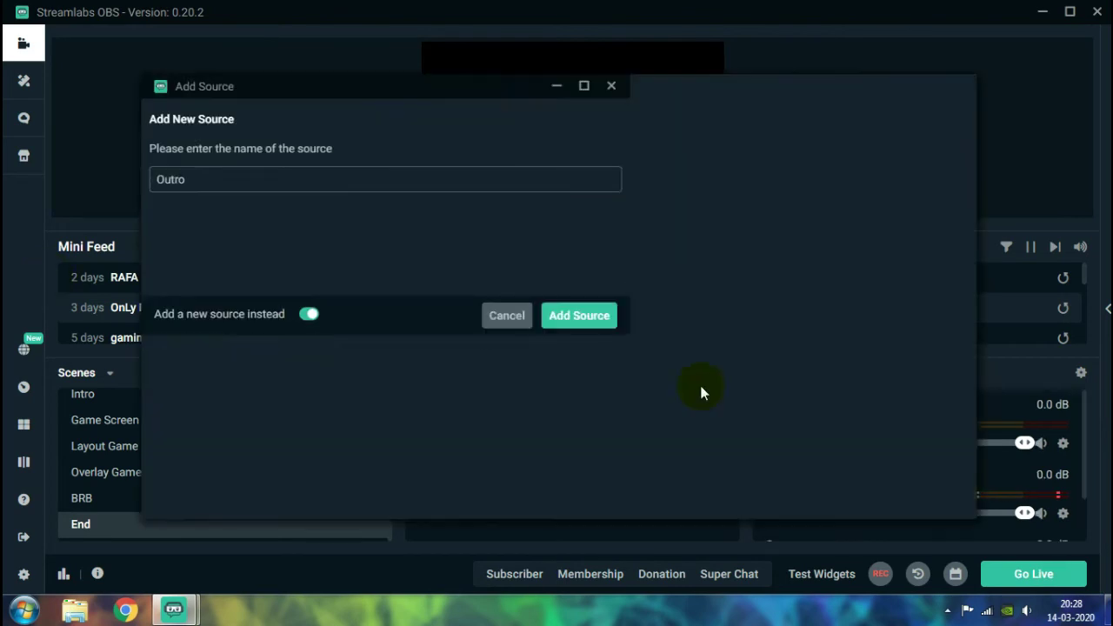
- Load Stream Over.mp4 from the Stream Videos folder as the Outro's local file and accept the source settings
click(929, 313)
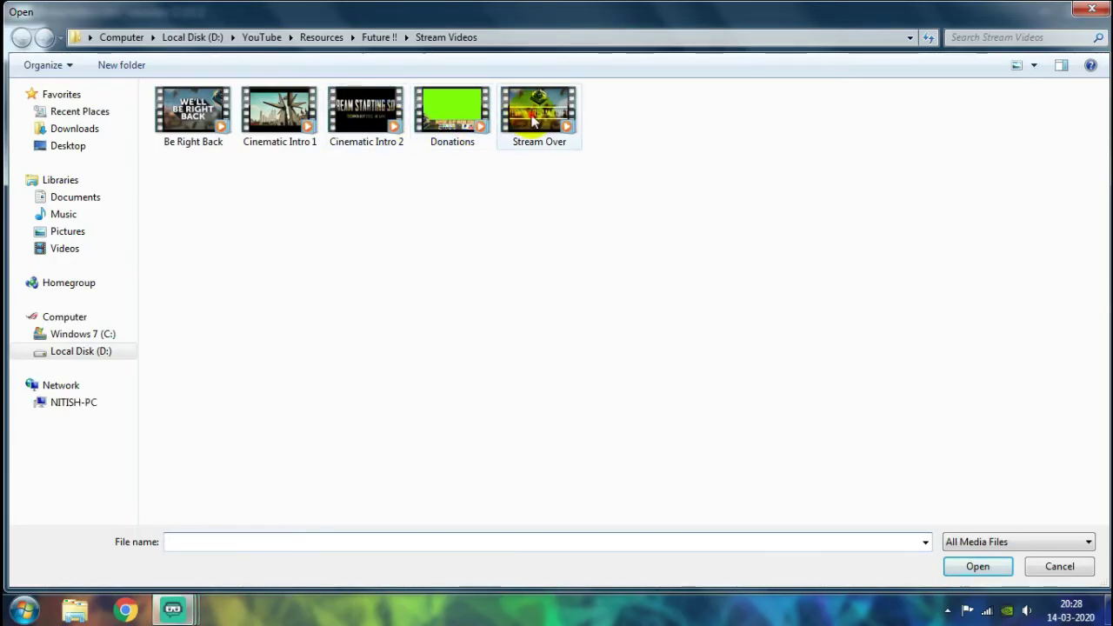
double_click(554, 132)
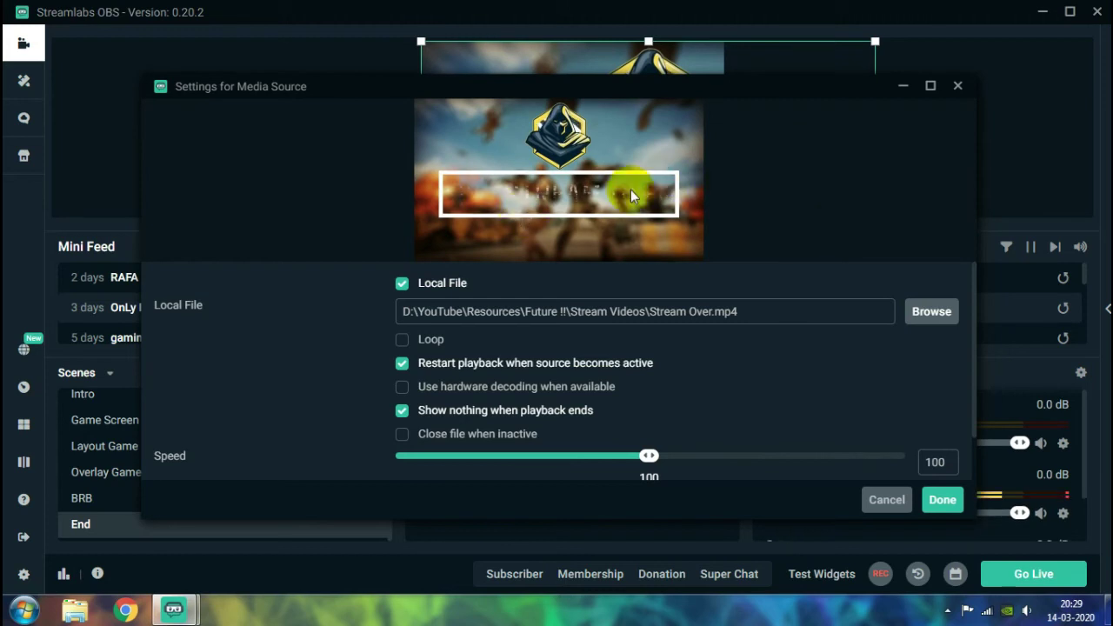
click(939, 495)
- Scale the Outro video down and move it to fill the canvas
drag(875, 41, 685, 128)
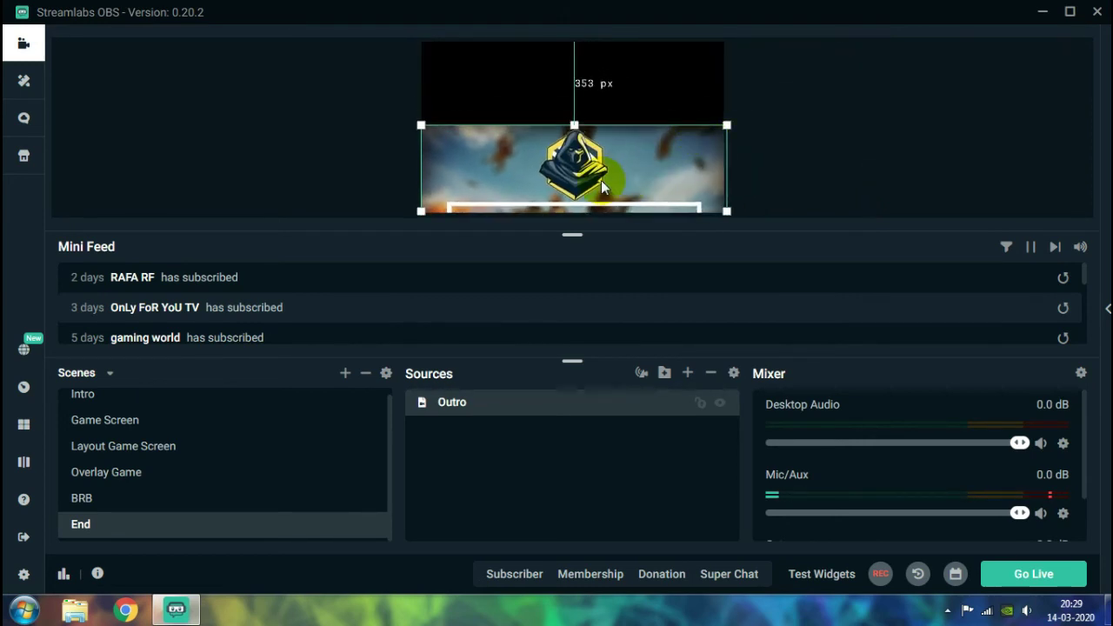
drag(601, 186, 577, 87)
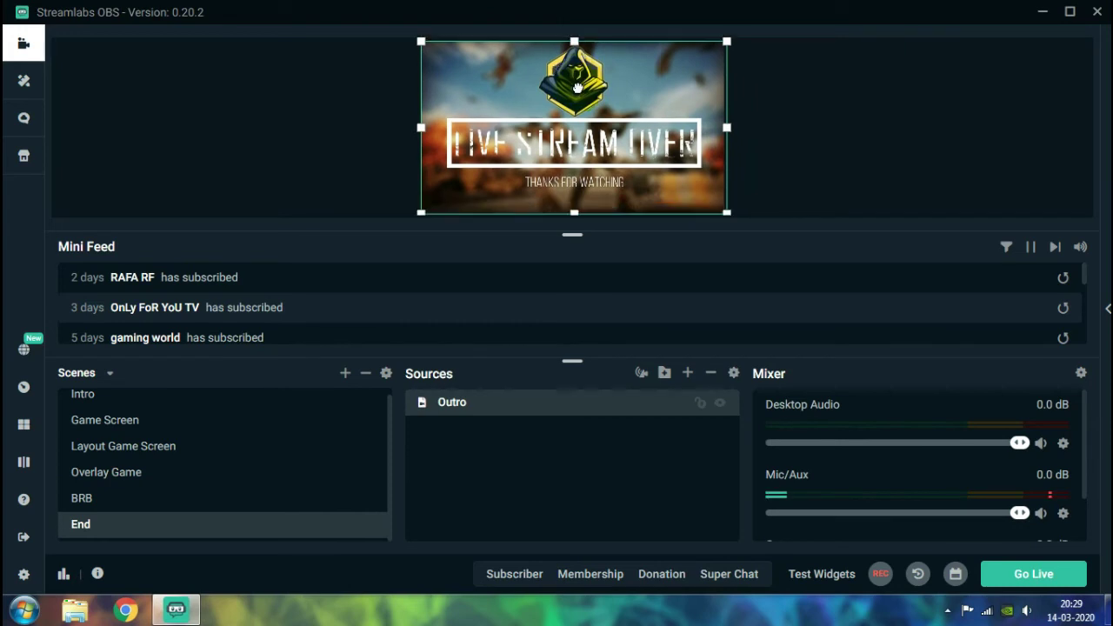
click(775, 106)
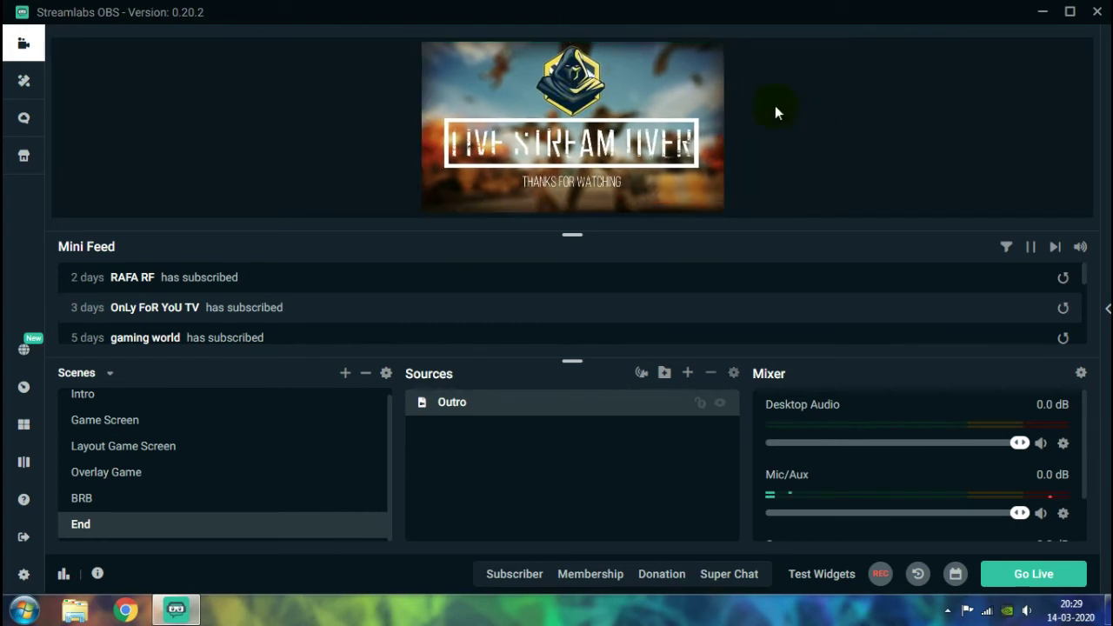
- Try lowering the Outro source's volume in the mixer, and return it to 0.0 dB
click(448, 403)
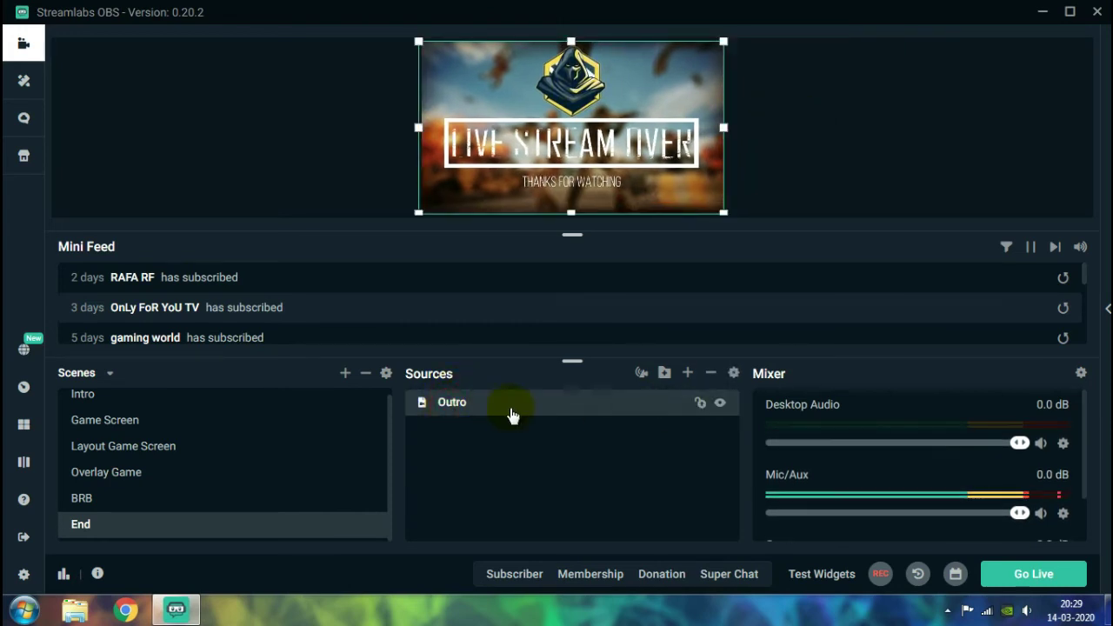
scroll(1065, 461, down, 2)
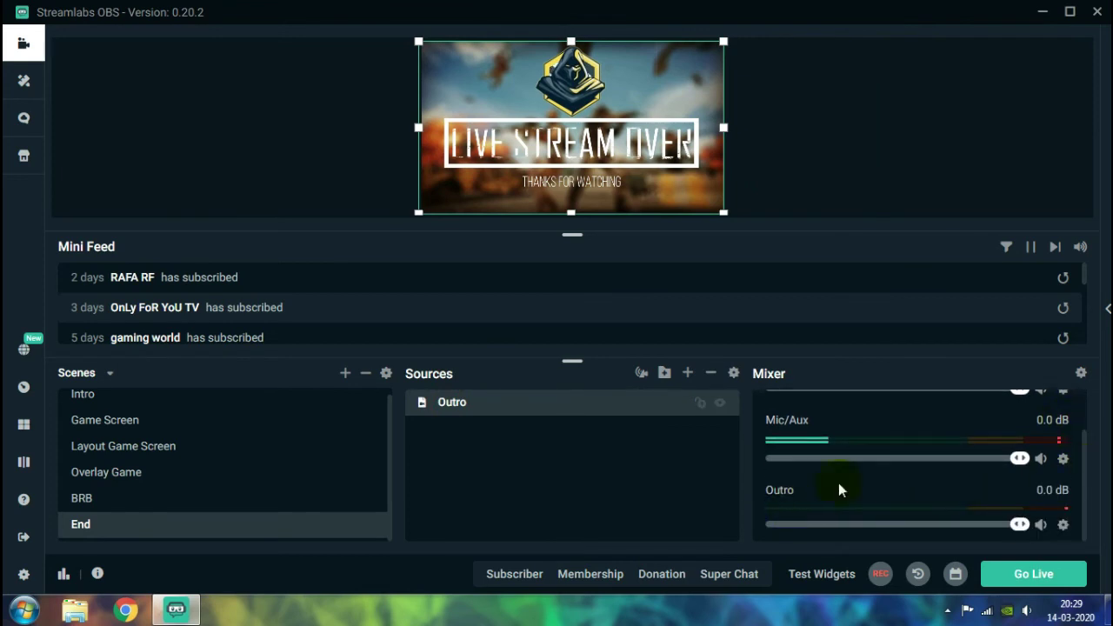
drag(1019, 524, 835, 529)
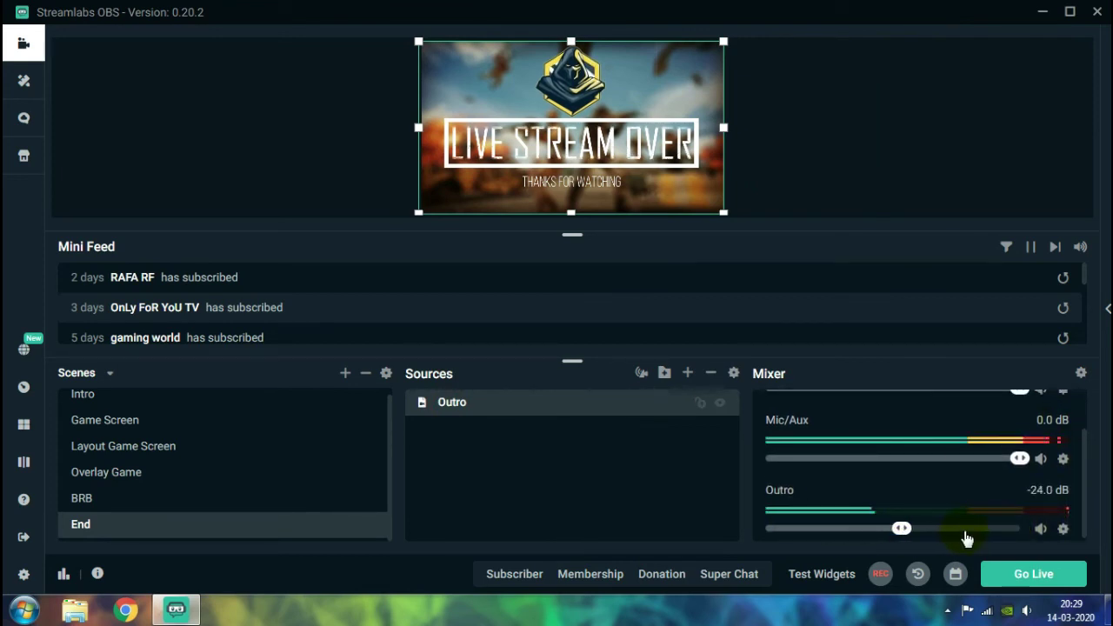
drag(966, 532, 1020, 532)
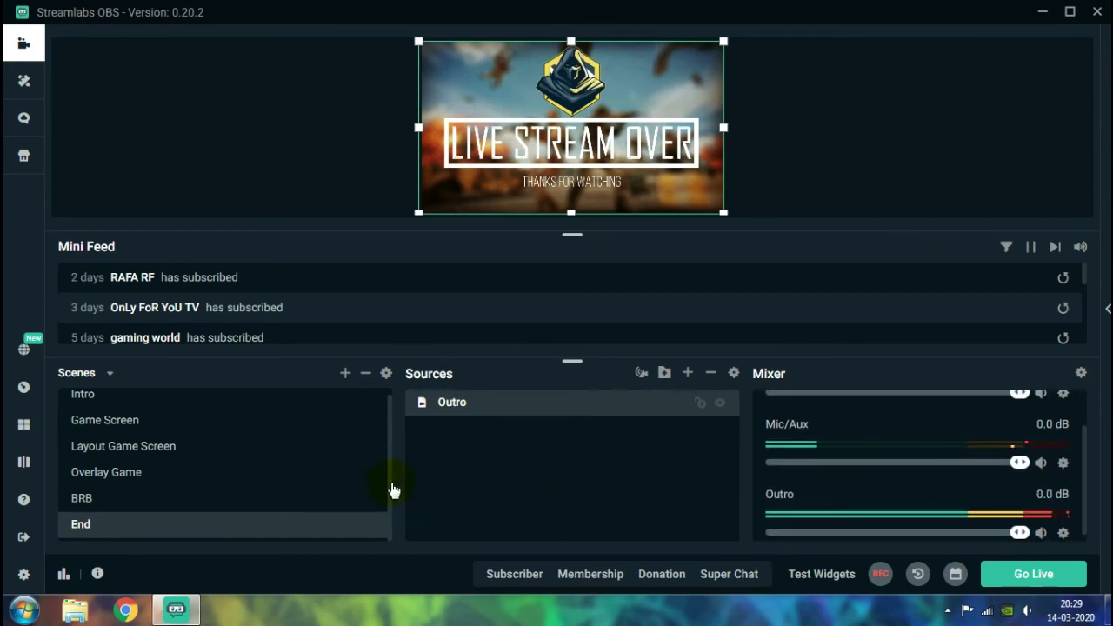
- Switch back to the Intro scene
drag(389, 475, 392, 394)
click(180, 402)
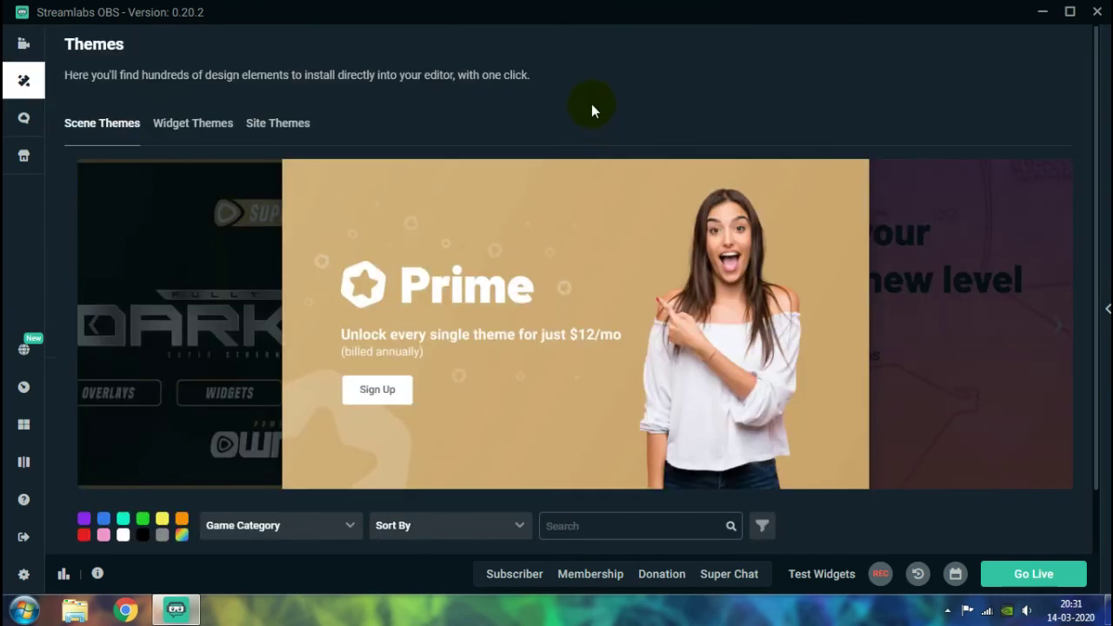
- Browse the available scene themes and the widget themes
scroll(539, 208, down, 2)
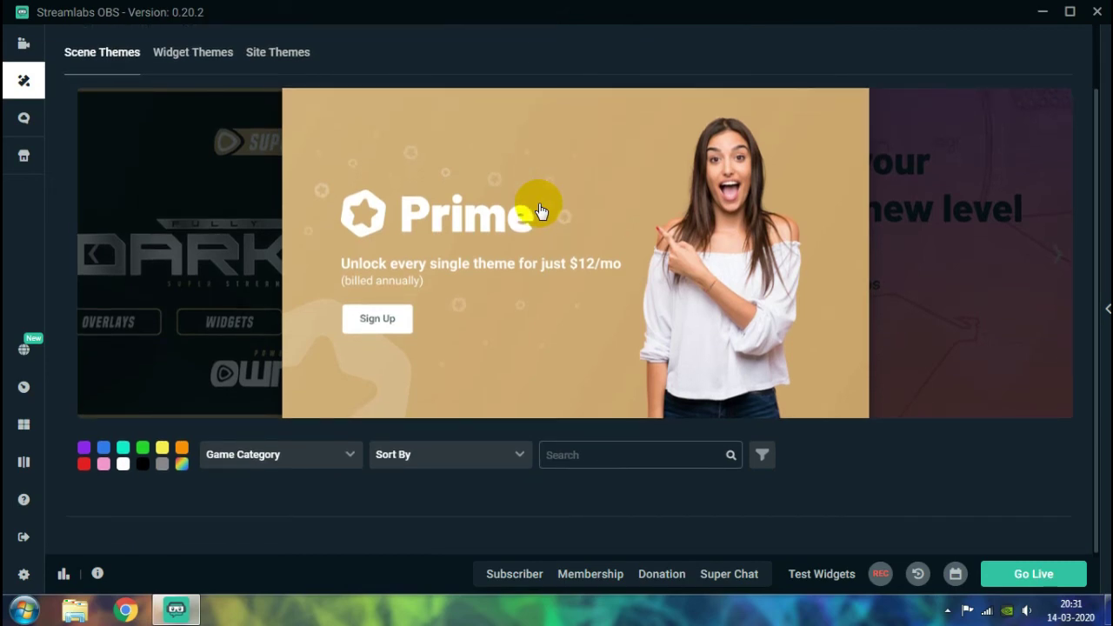
scroll(948, 274, down, 3)
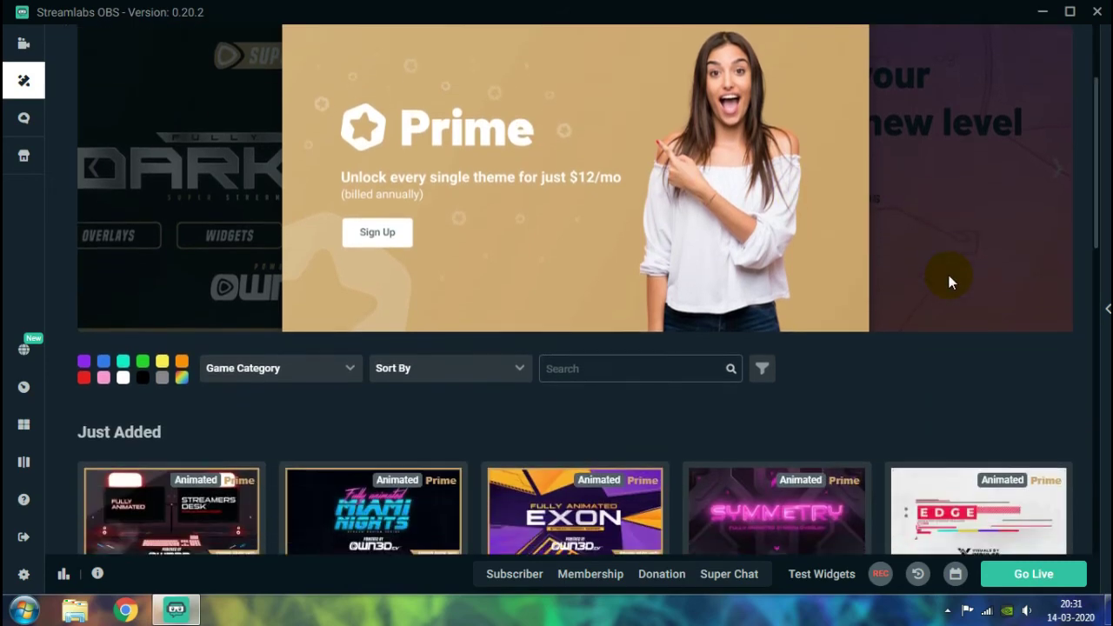
scroll(679, 269, down, 2)
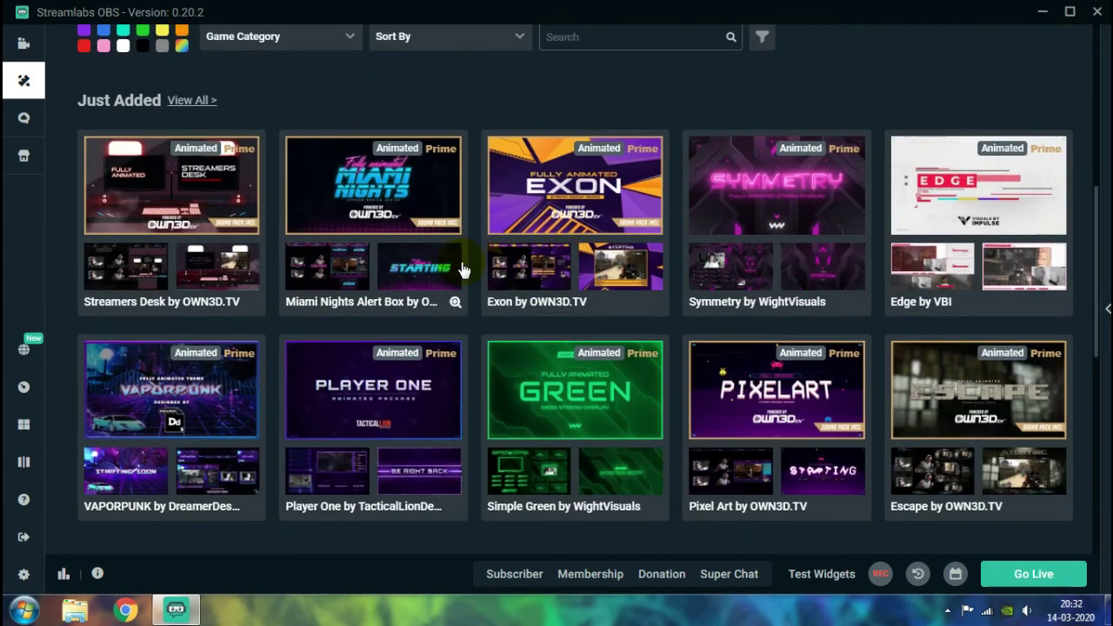
scroll(462, 271, up, 6)
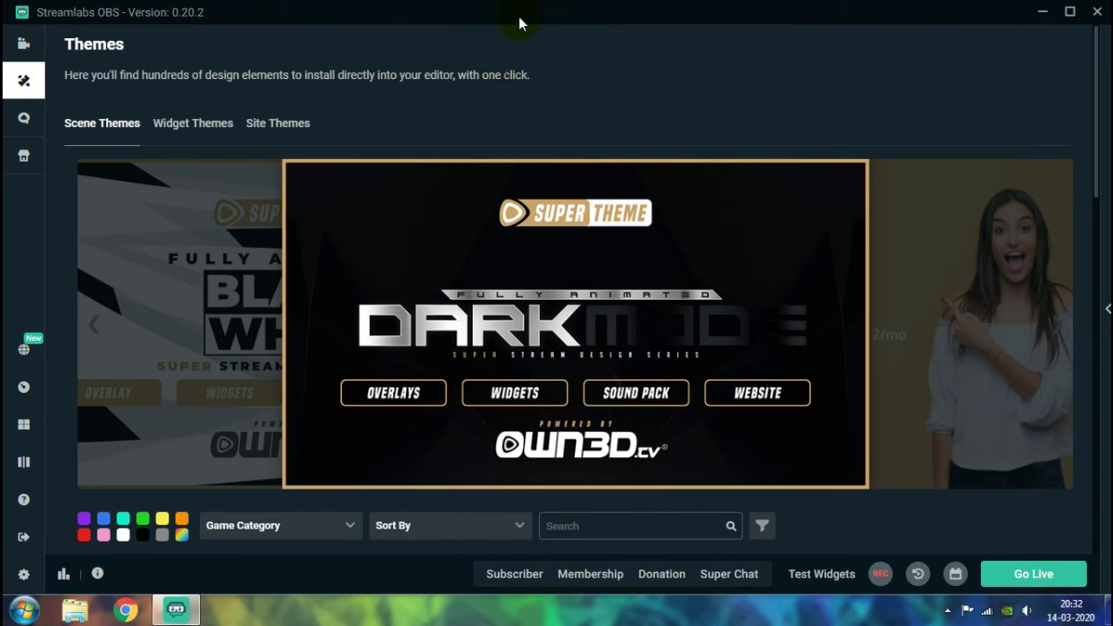
click(193, 123)
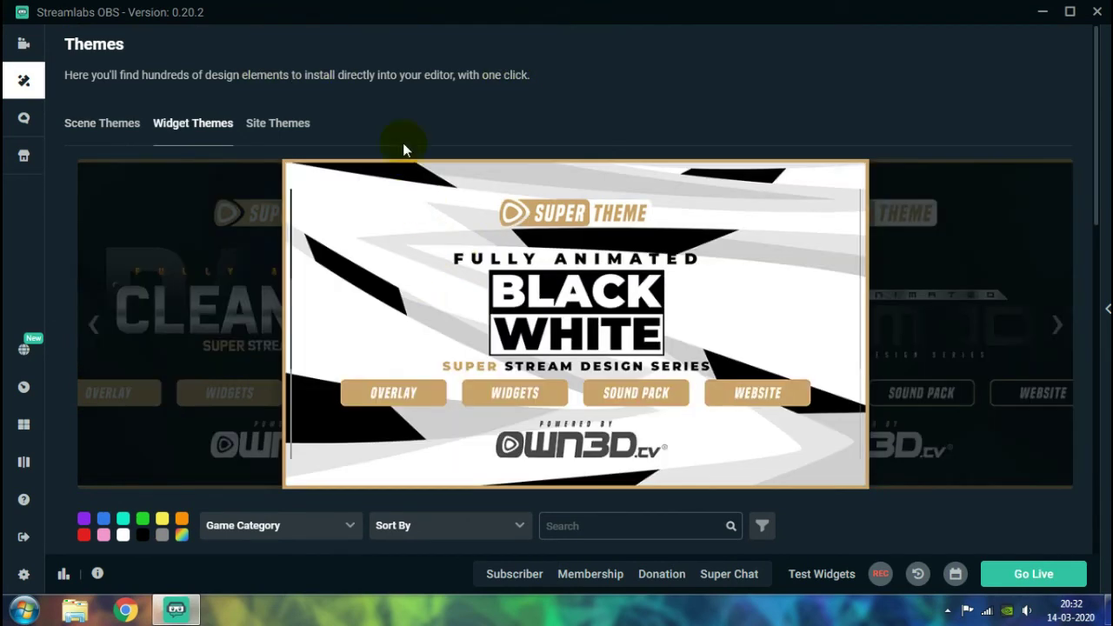
- Search the scene themes for "nerd or die" and look through the matching overlay packages
click(97, 126)
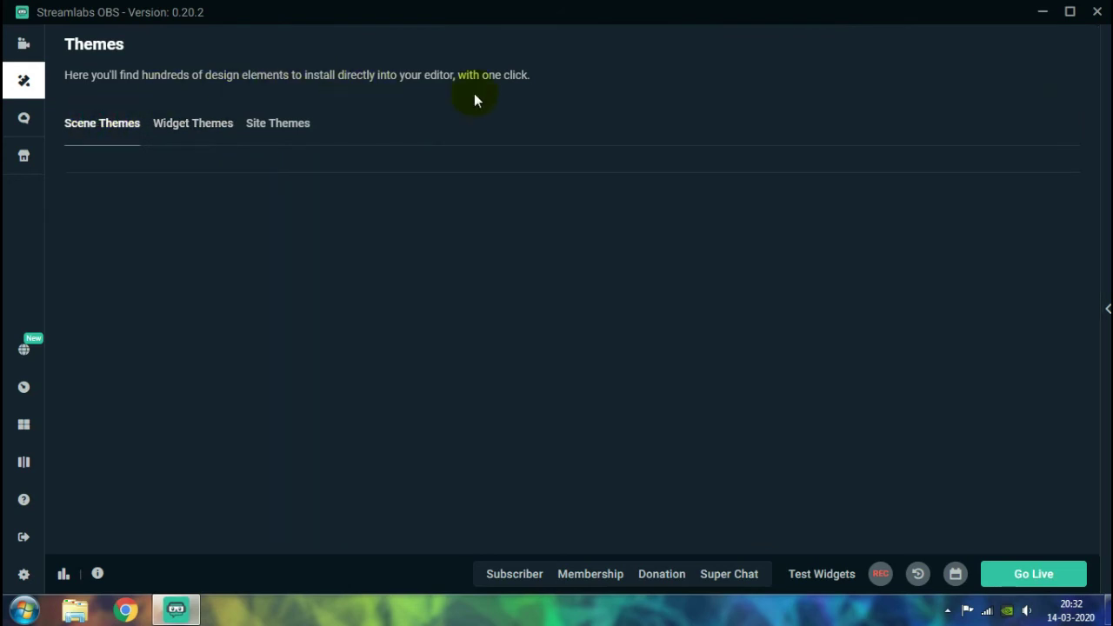
scroll(779, 189, down, 1)
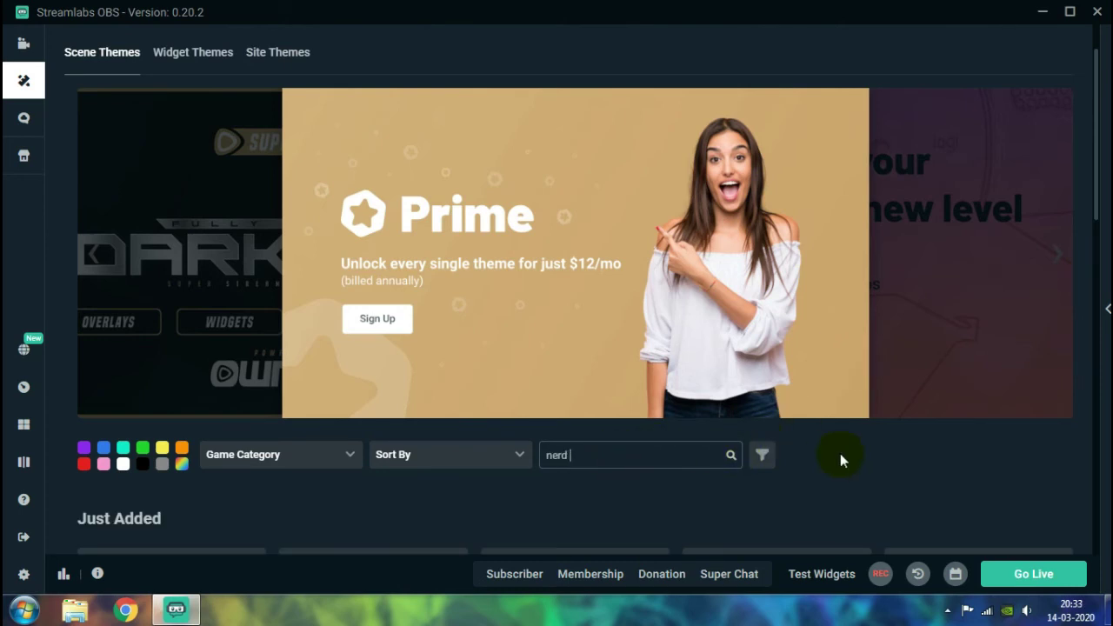
text(or die)
key(Return)
scroll(783, 461, down, 1)
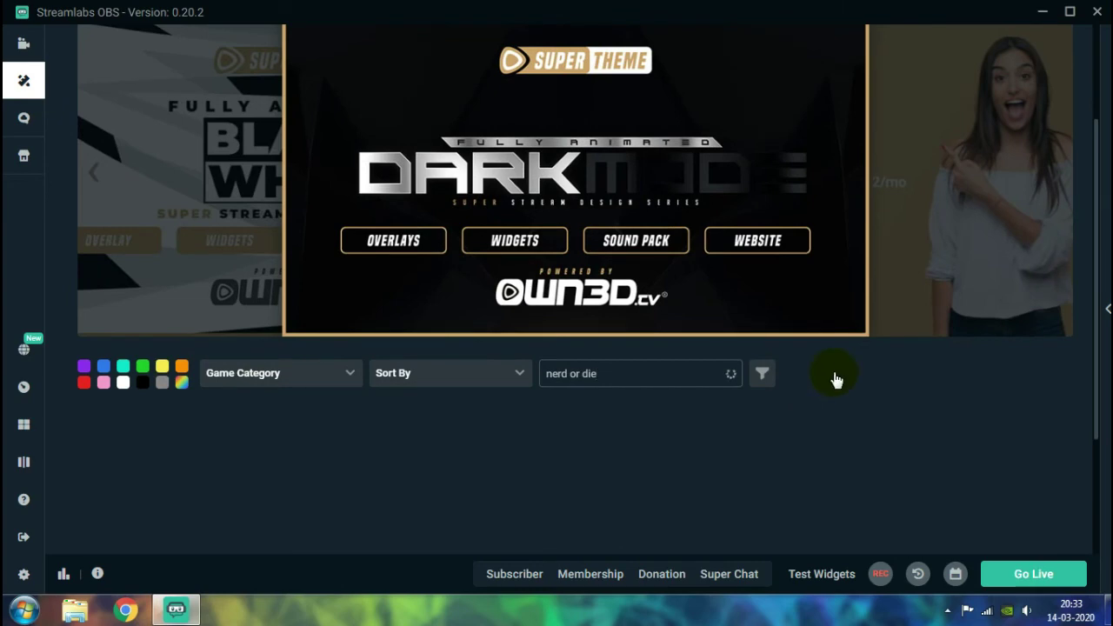
scroll(834, 380, down, 3)
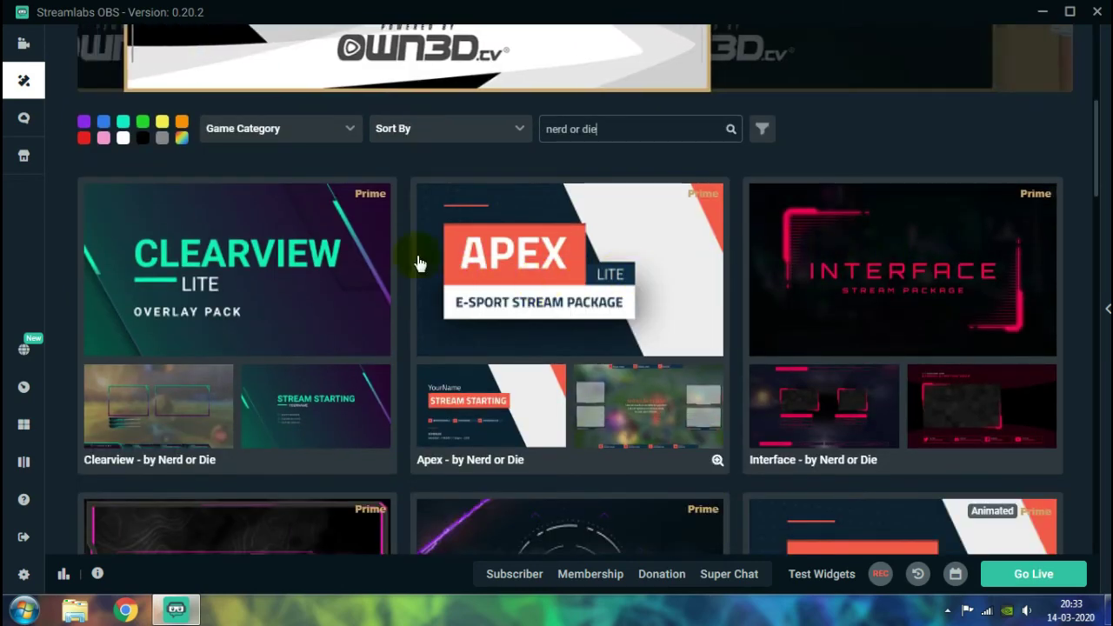
scroll(830, 300, down, 3)
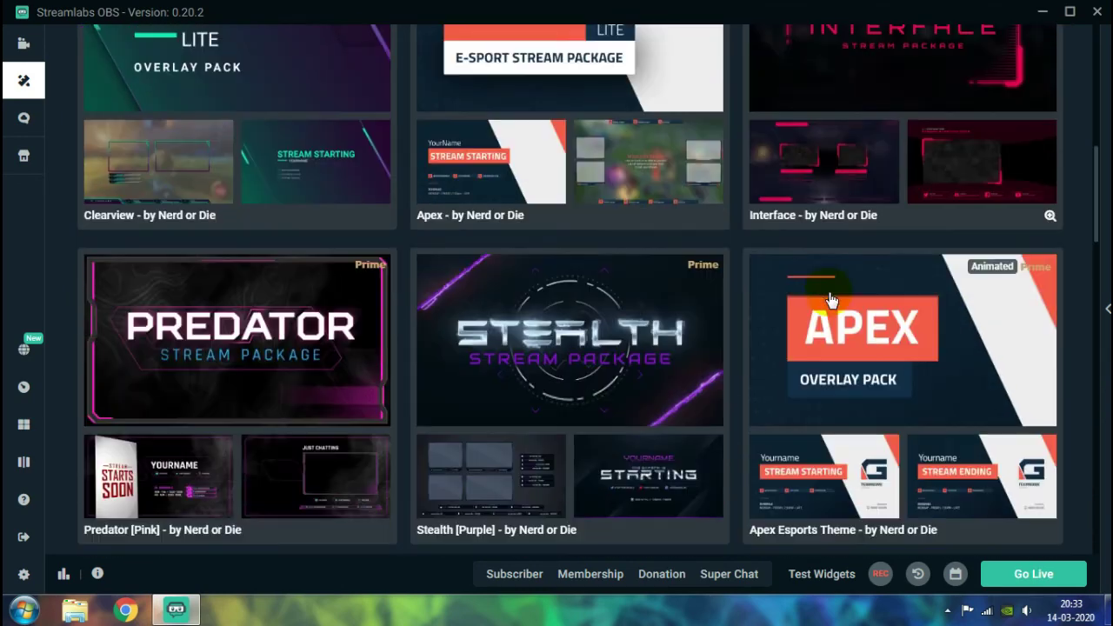
- Find the Uplink theme by Nerd Or Die among the overlay packages and install its overlay
scroll(691, 274, down, 2)
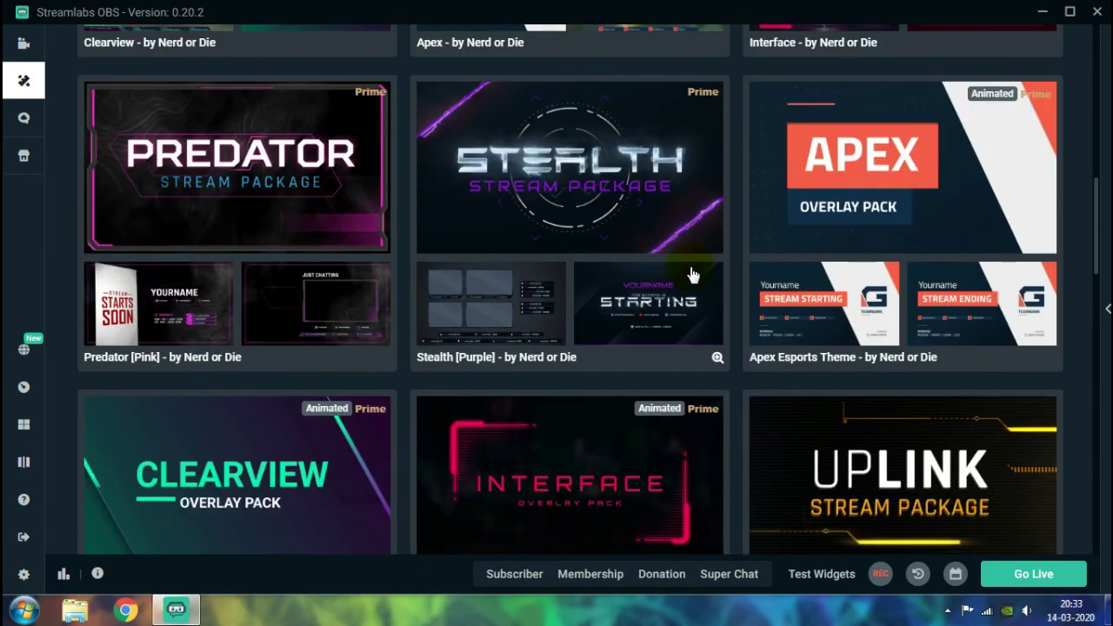
scroll(691, 275, down, 3)
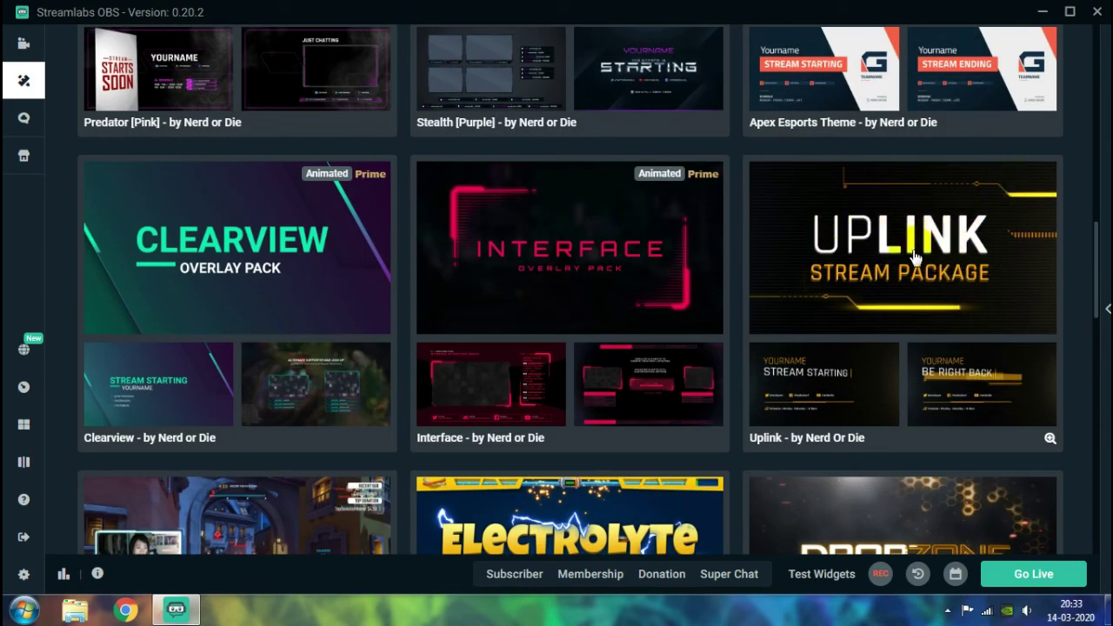
scroll(899, 268, down, 1)
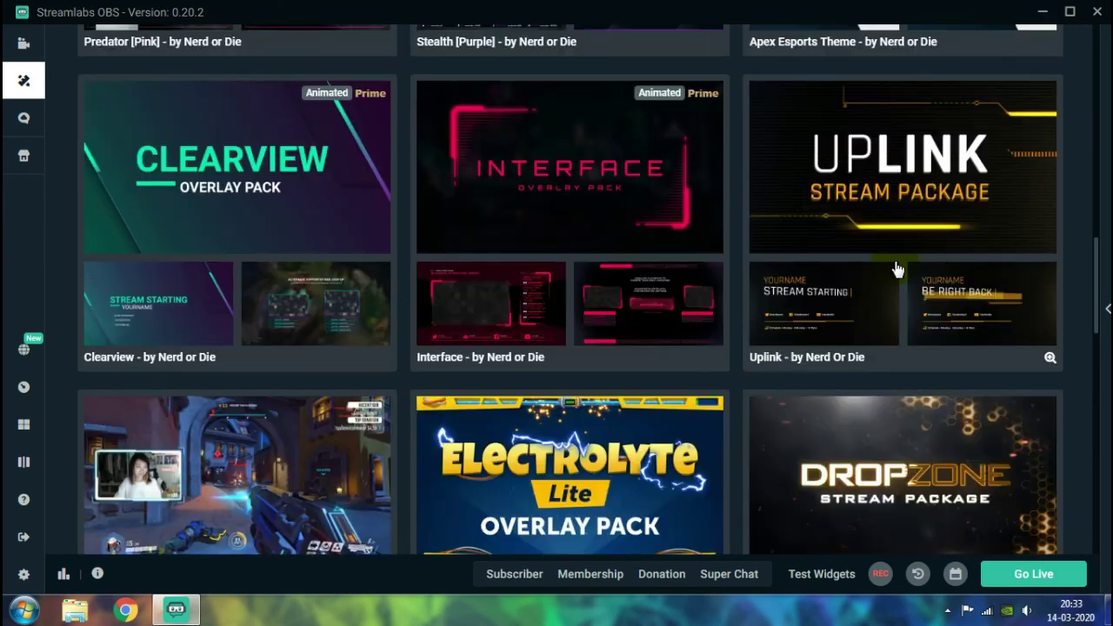
scroll(900, 265, down, 1)
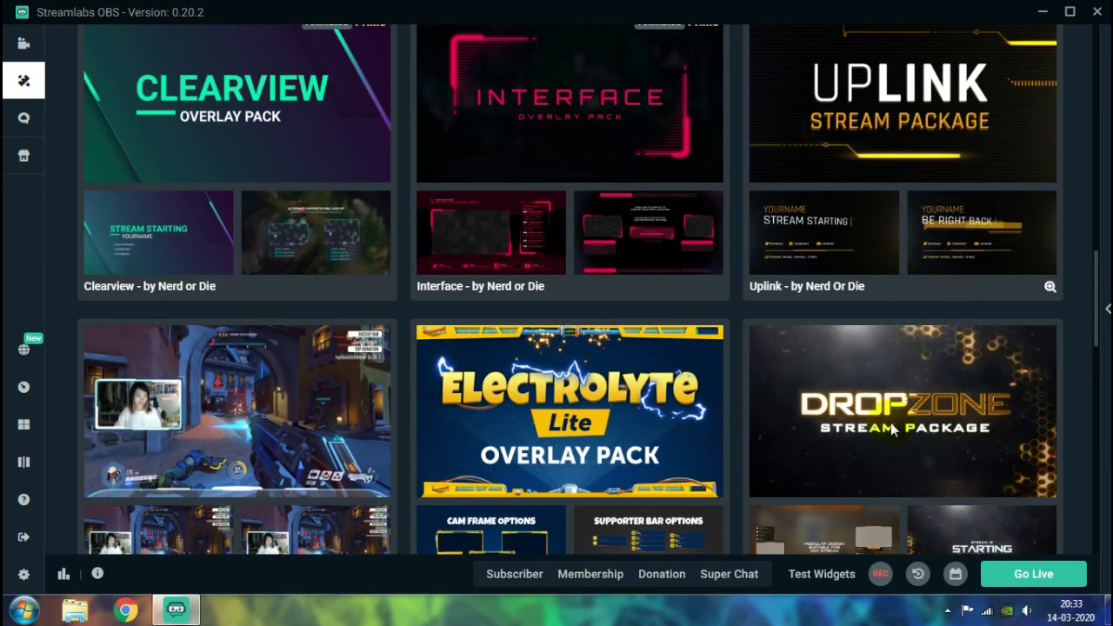
scroll(512, 279, up, 1)
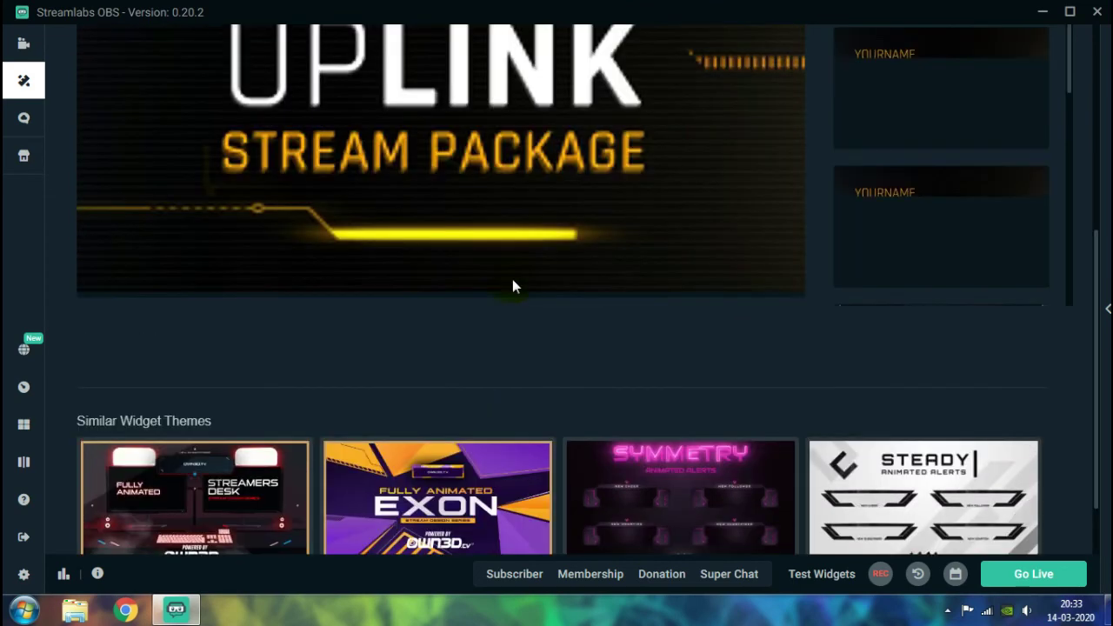
scroll(422, 255, up, 4)
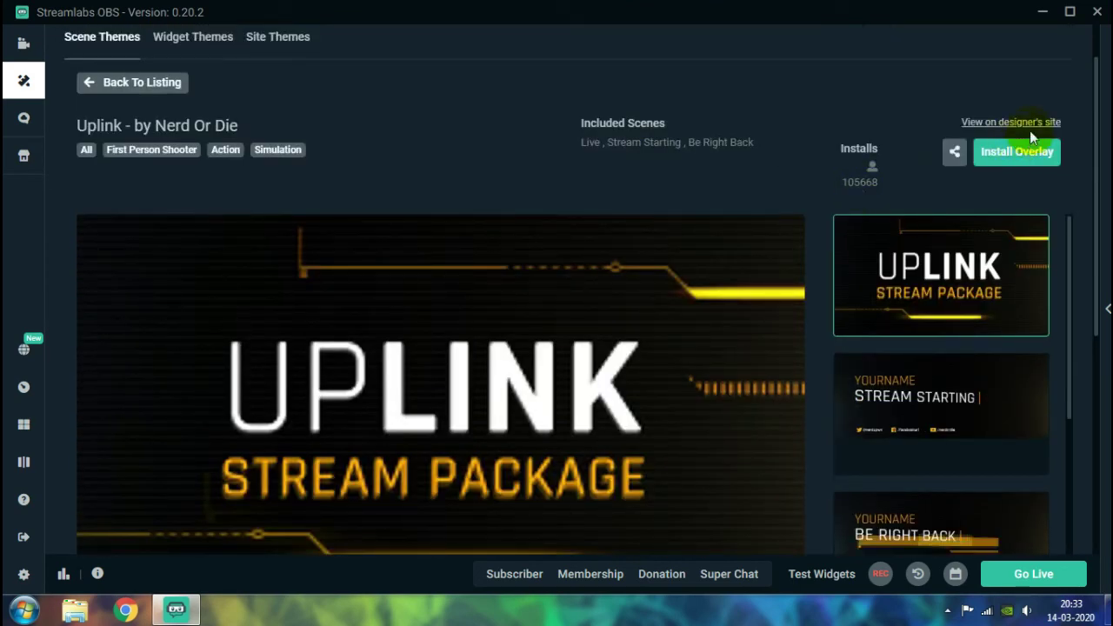
click(1017, 157)
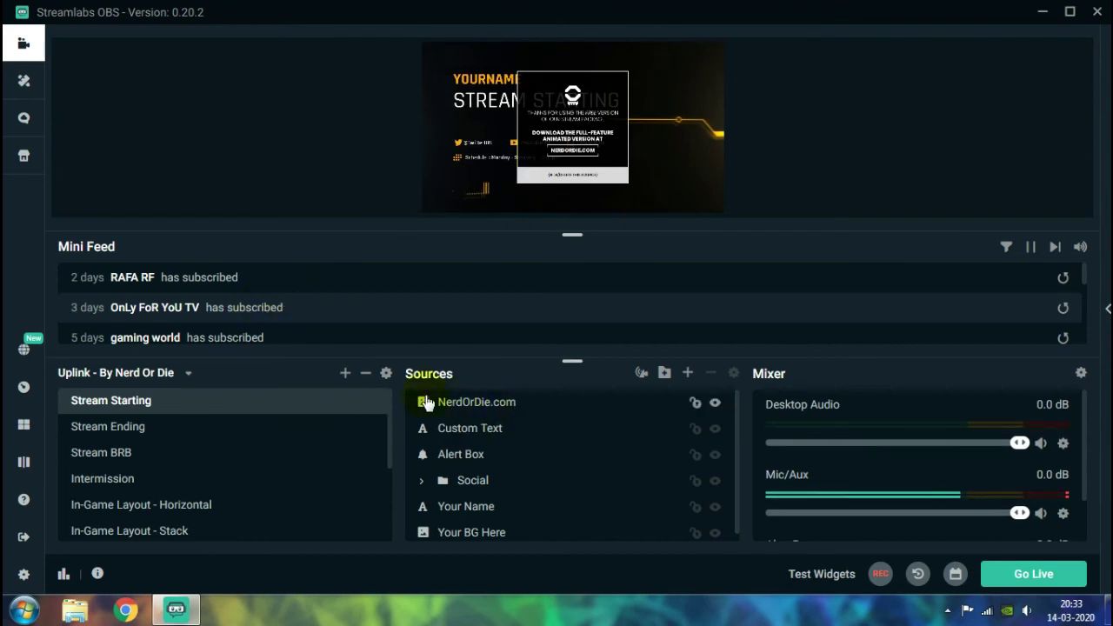
- Look through the installed Uplink scenes, including Stream Ending, Stream BRB, Intermission, the In-Game Layouts and the pre-made label assets
scroll(261, 457, down, 3)
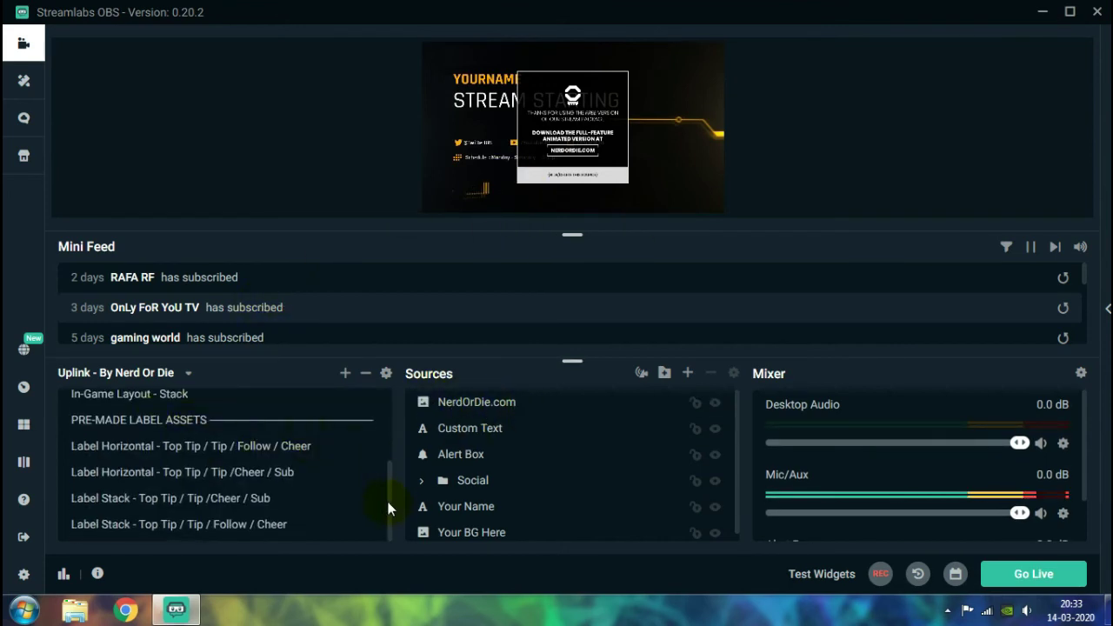
scroll(387, 501, up, 3)
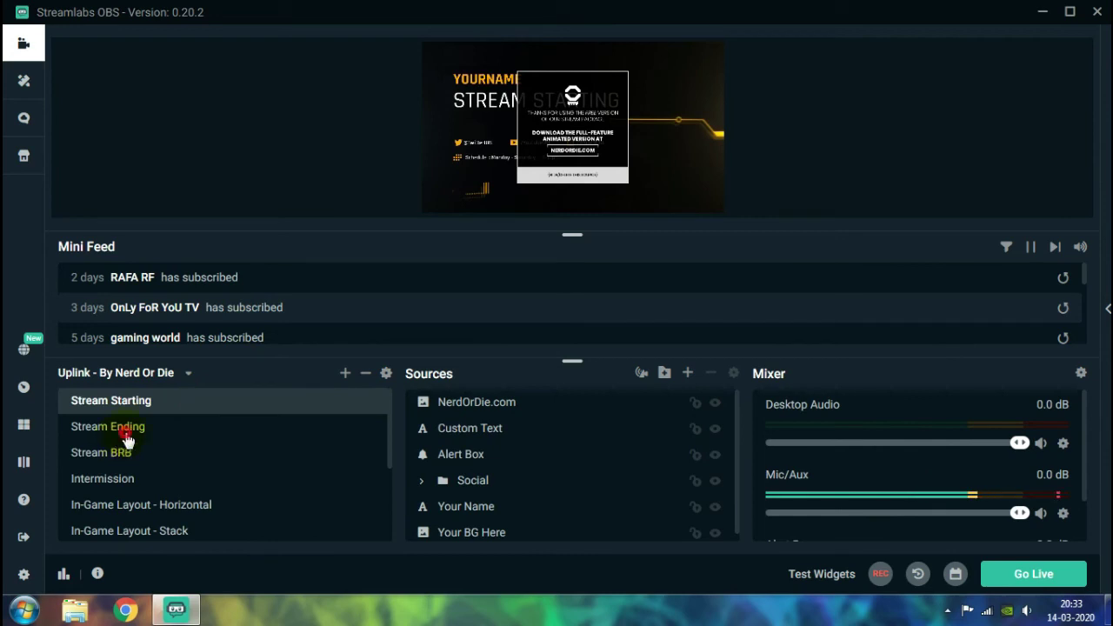
click(126, 439)
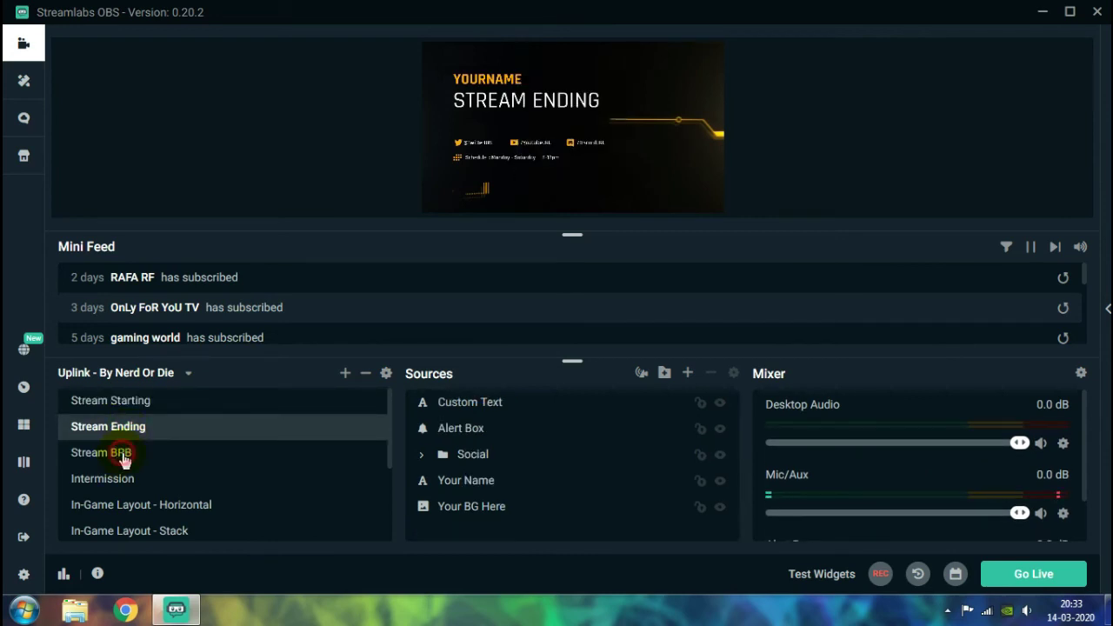
click(122, 457)
click(274, 471)
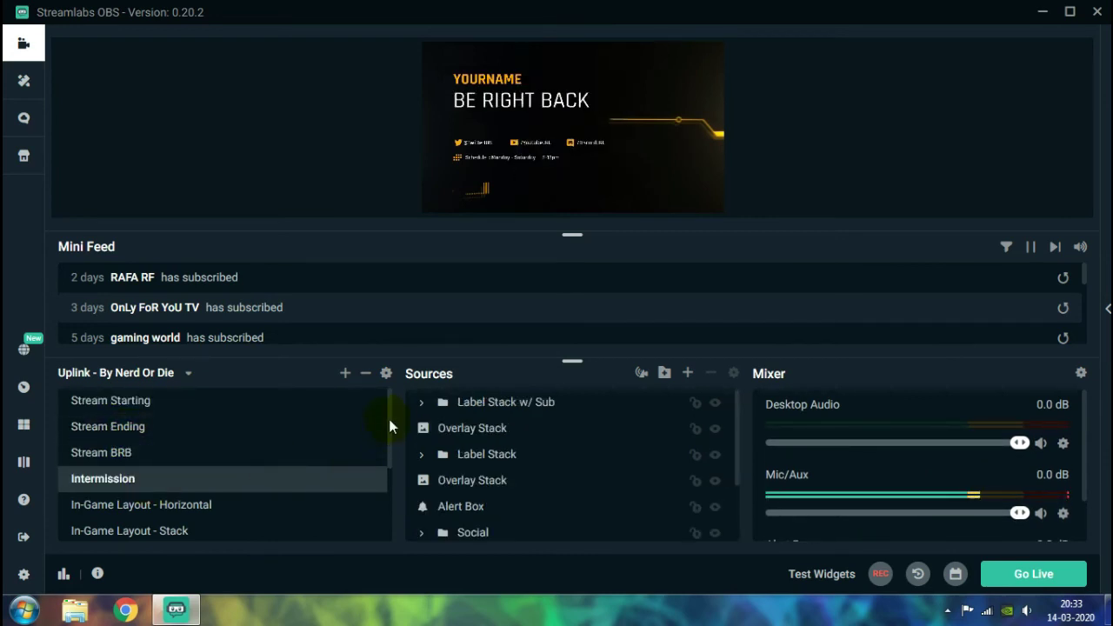
scroll(383, 444, down, 3)
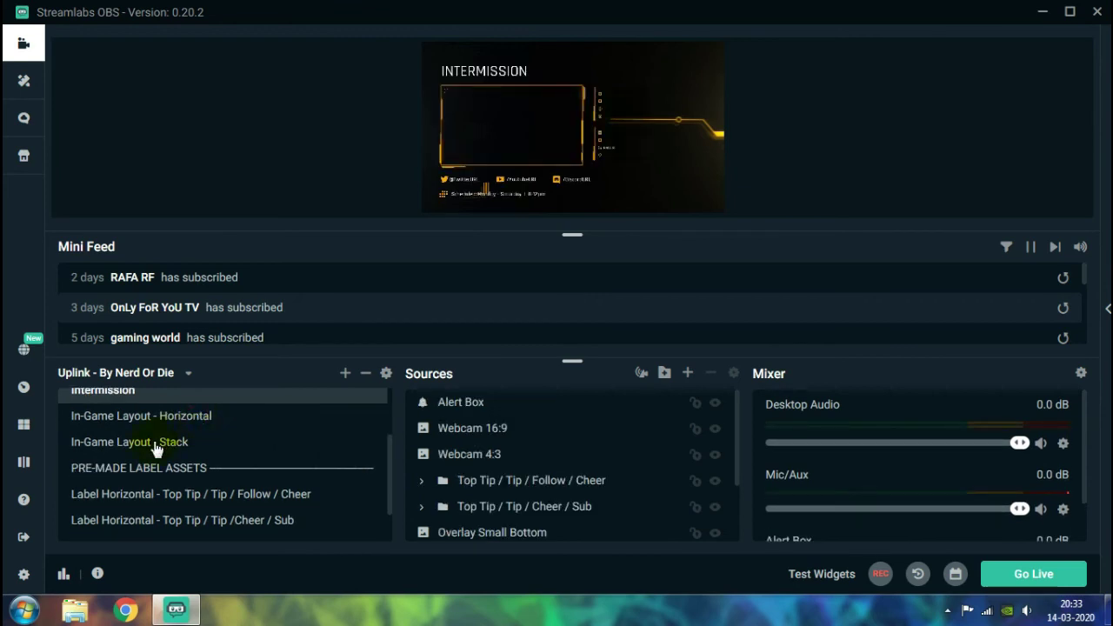
key(Down)
click(174, 448)
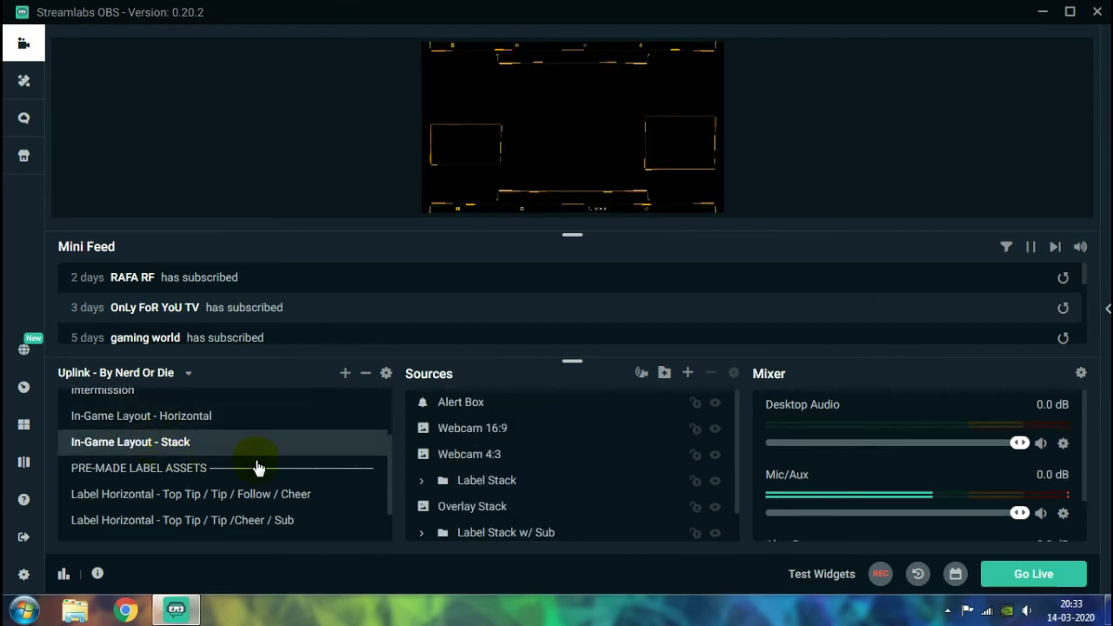
click(191, 474)
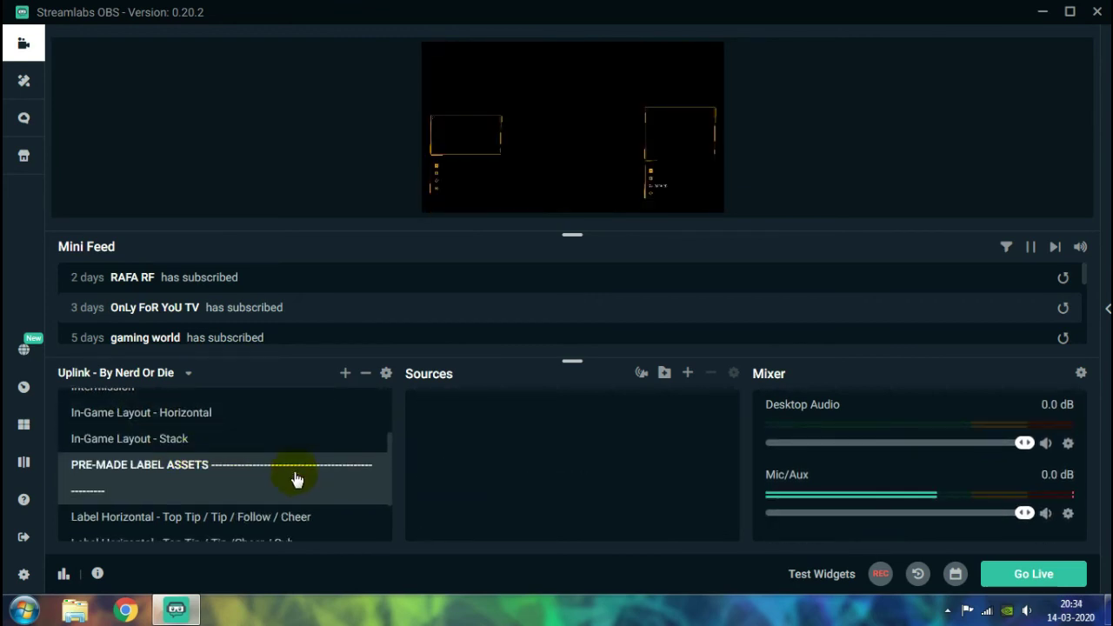
scroll(296, 479, down, 2)
scroll(277, 456, up, 5)
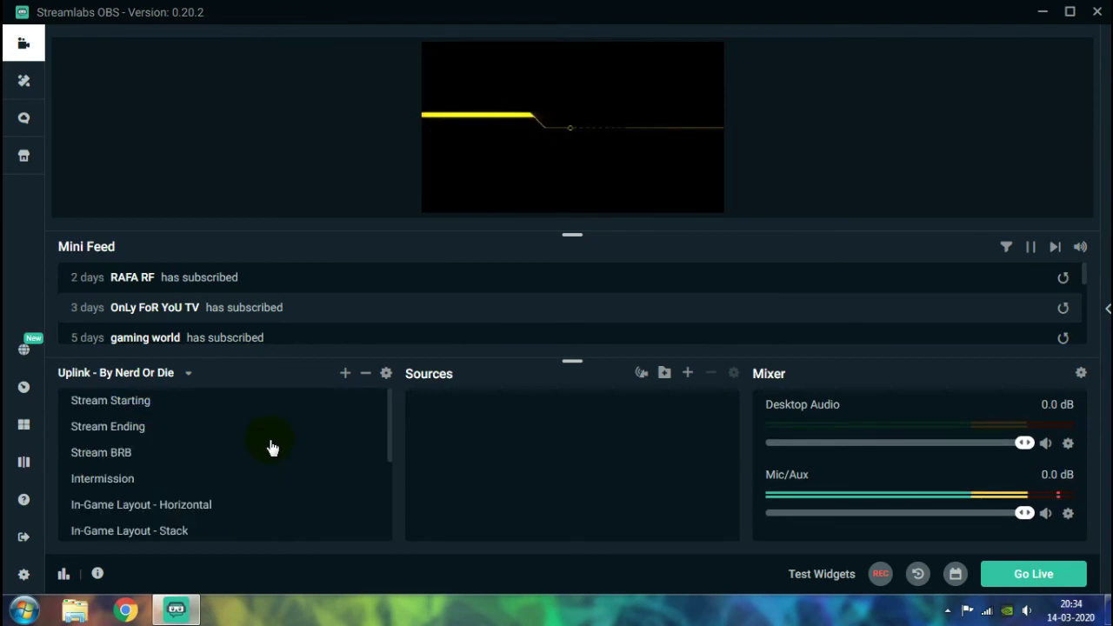
- Remove the NerdOrDie.com source from the Stream Starting scene
click(97, 408)
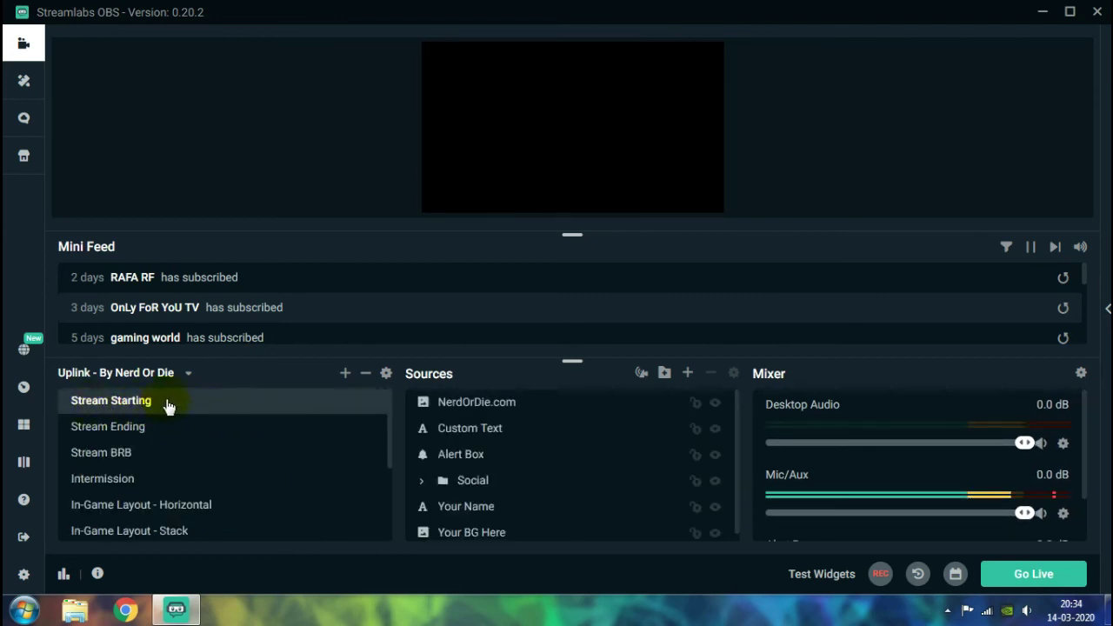
click(481, 405)
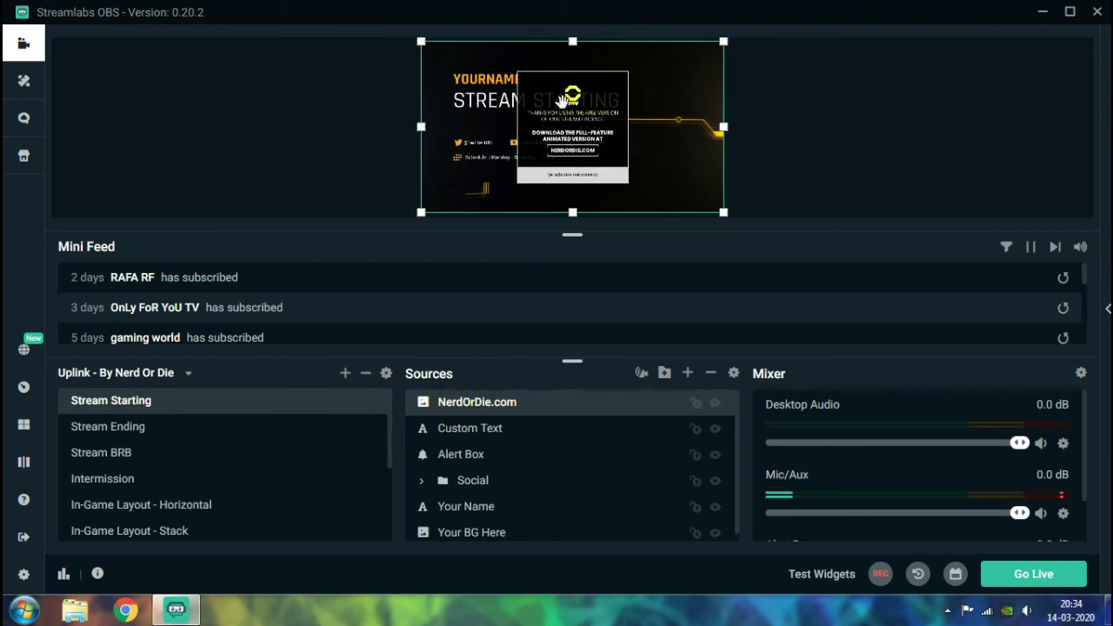
click(581, 161)
click(581, 146)
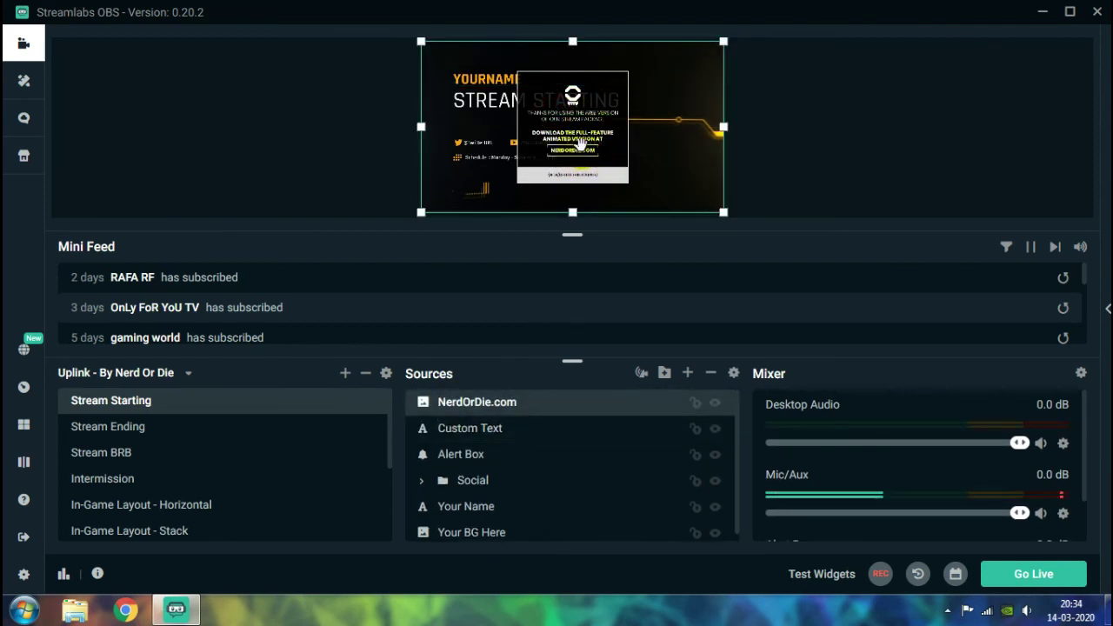
key(Delete)
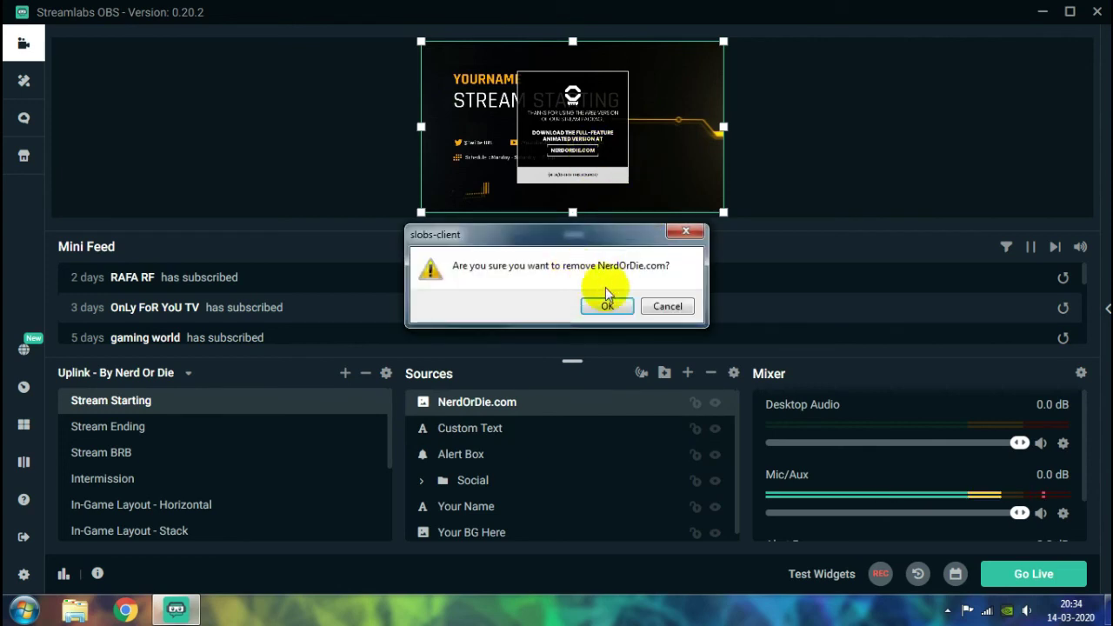
click(612, 305)
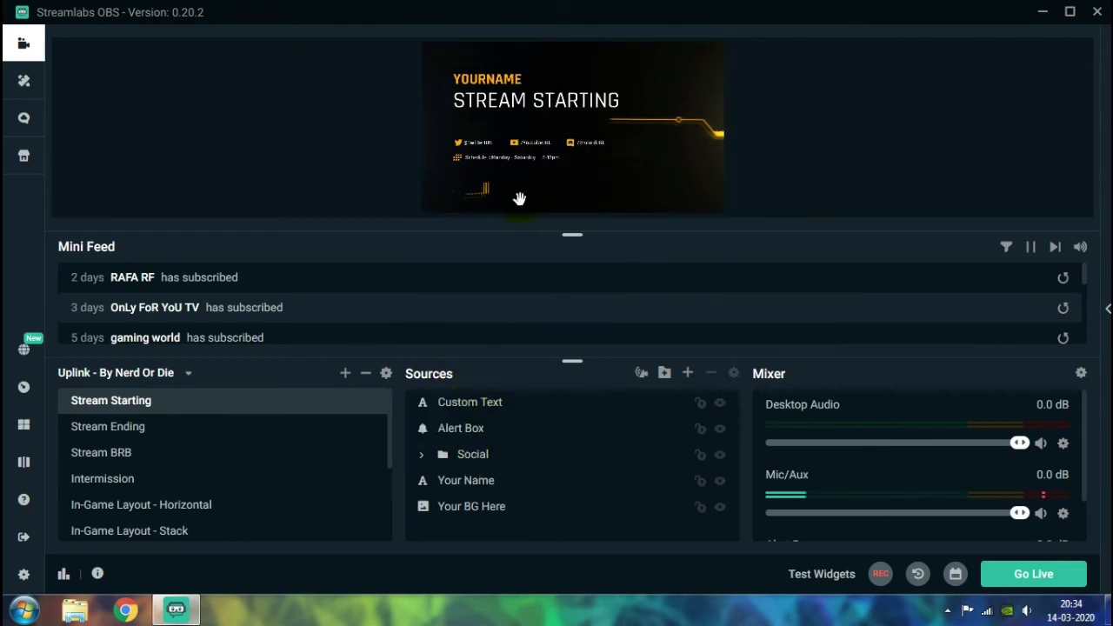
- Change the text of the Your Name source in the Stream Starting scene to "TechnologyHell"
click(474, 83)
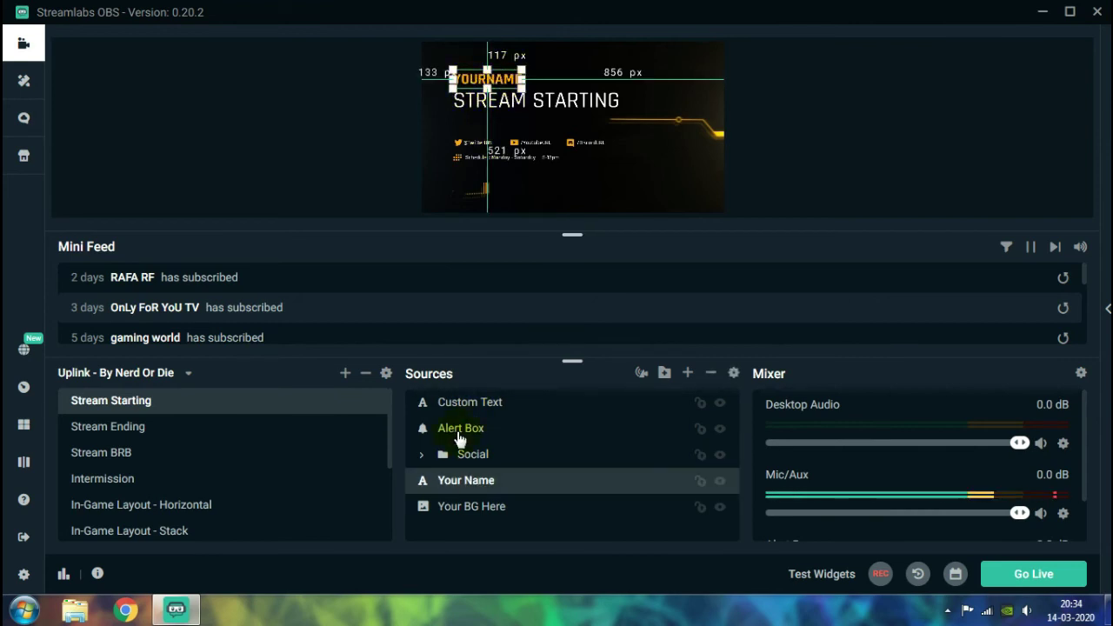
double_click(470, 480)
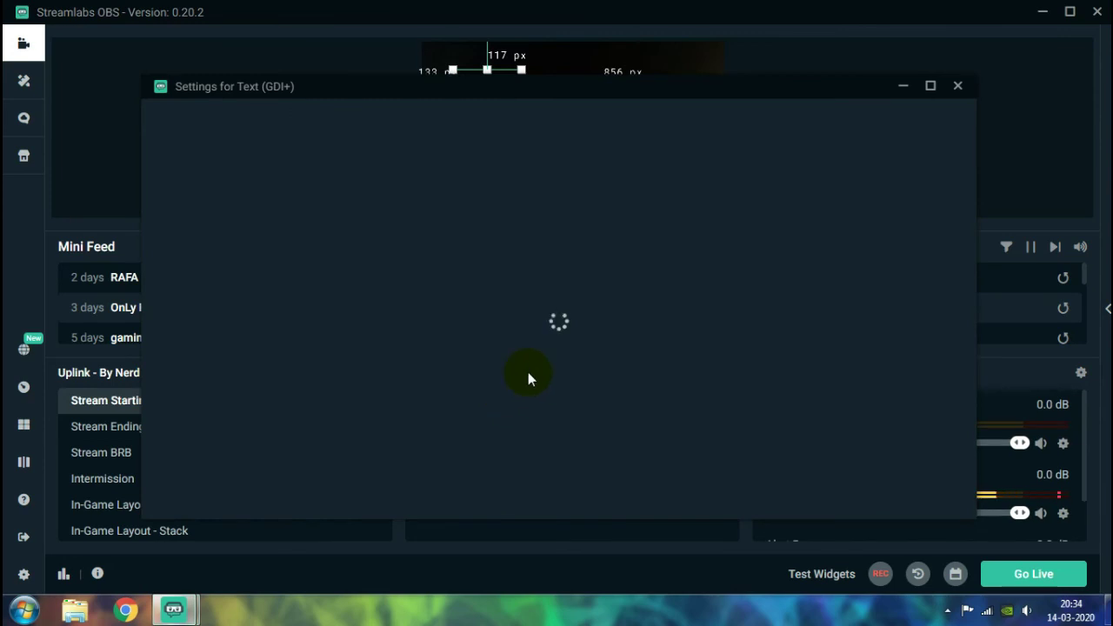
scroll(544, 353, down, 2)
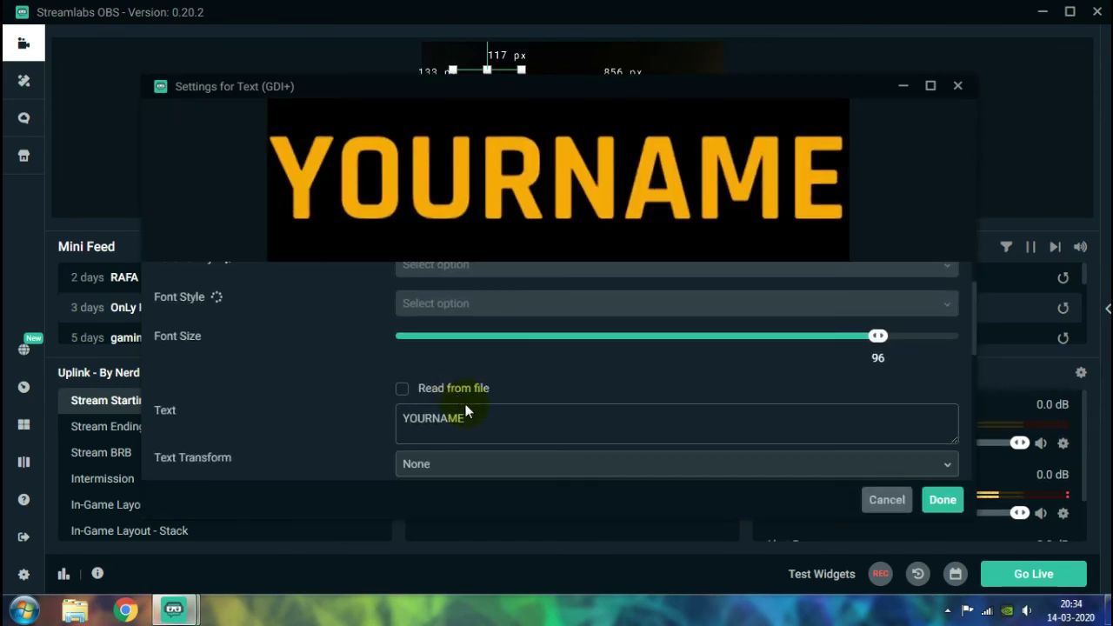
scroll(488, 419, down, 2)
click(480, 321)
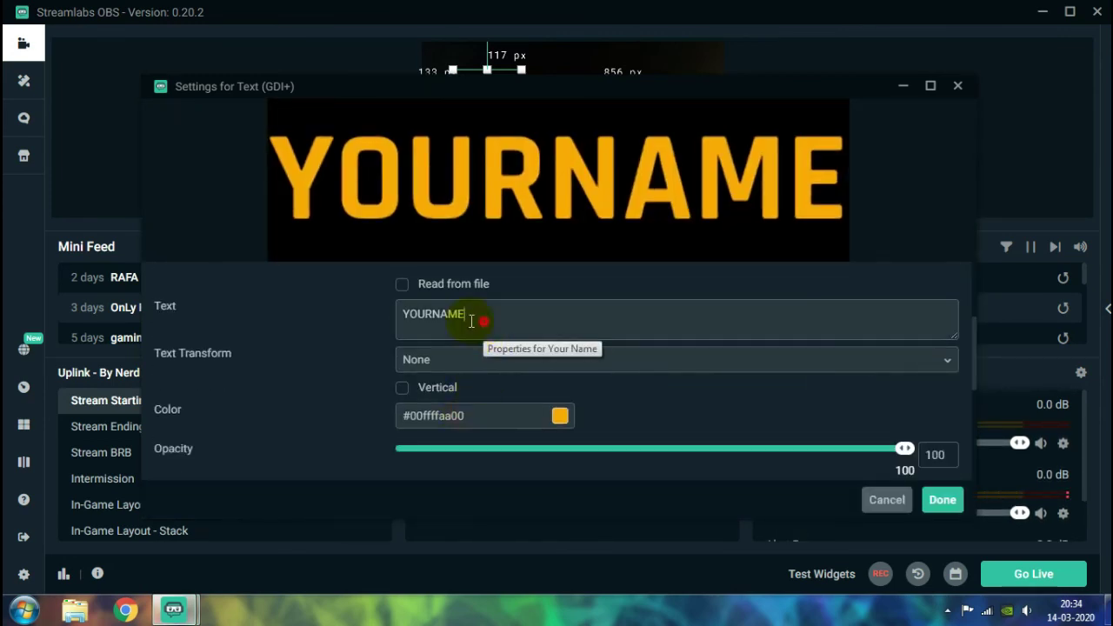
drag(471, 320, 304, 319)
text(Te)
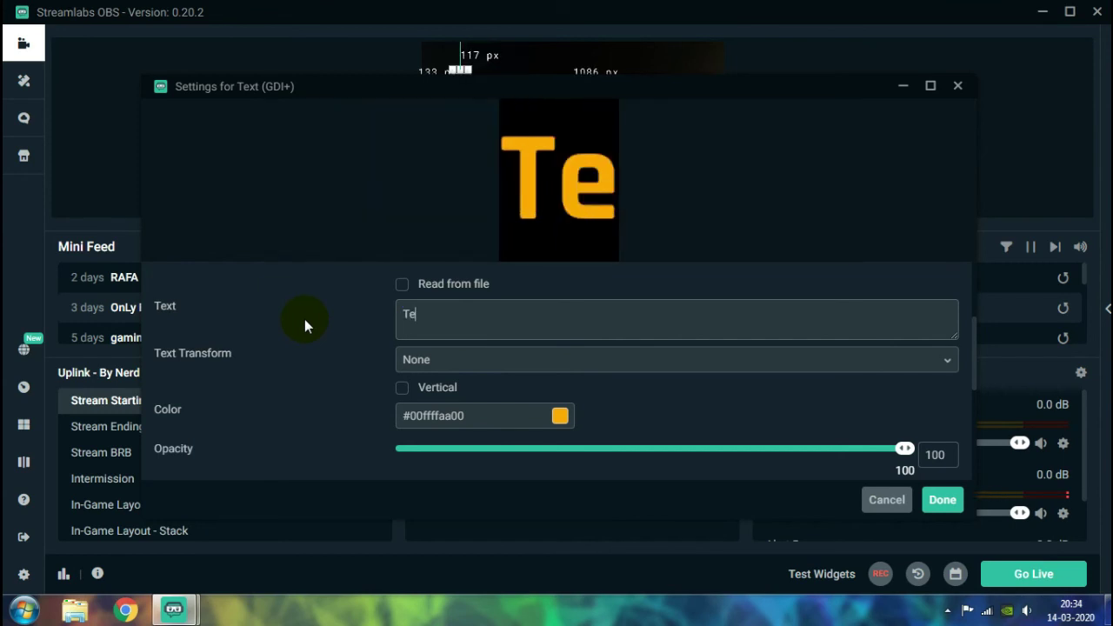
text(chnologyHell)
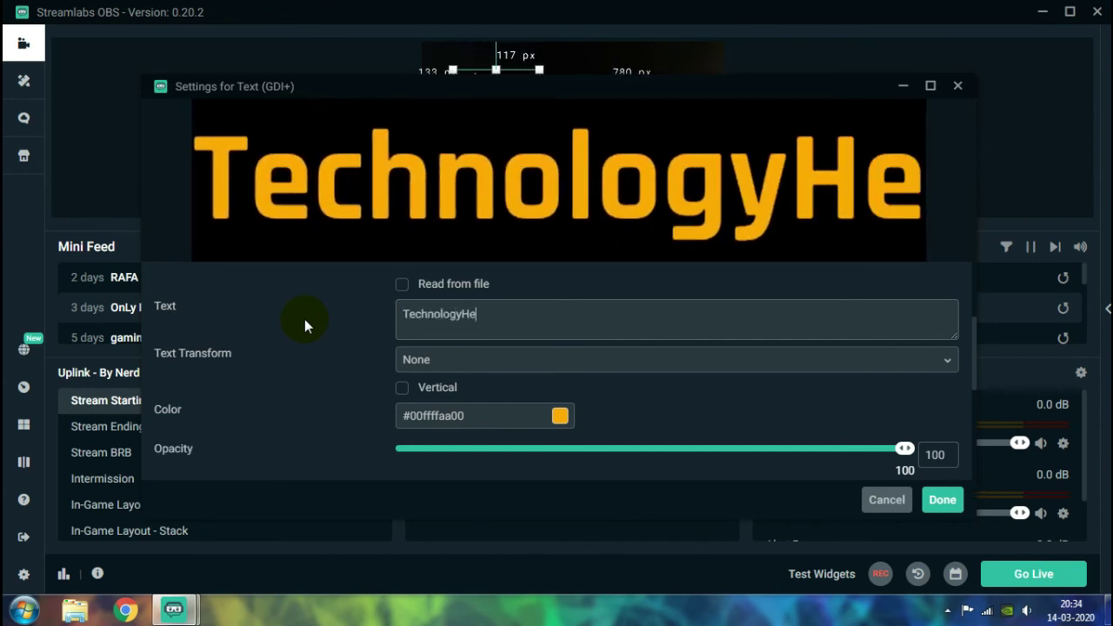
click(933, 496)
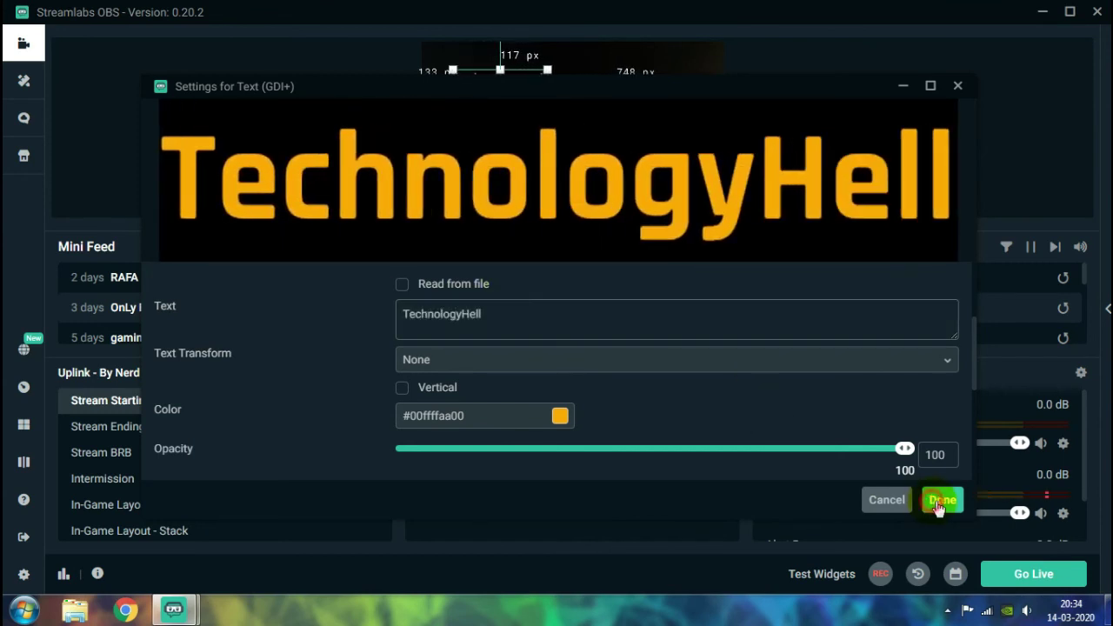
click(875, 128)
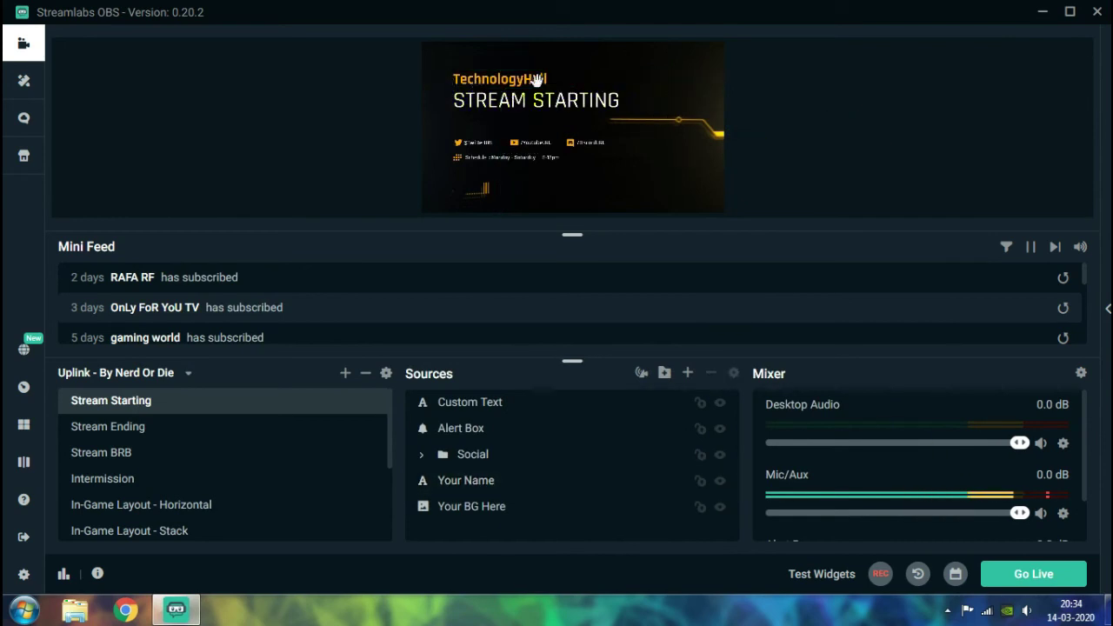
- Add a new Media Source named "BGM" to the Stream Starting scene
click(687, 373)
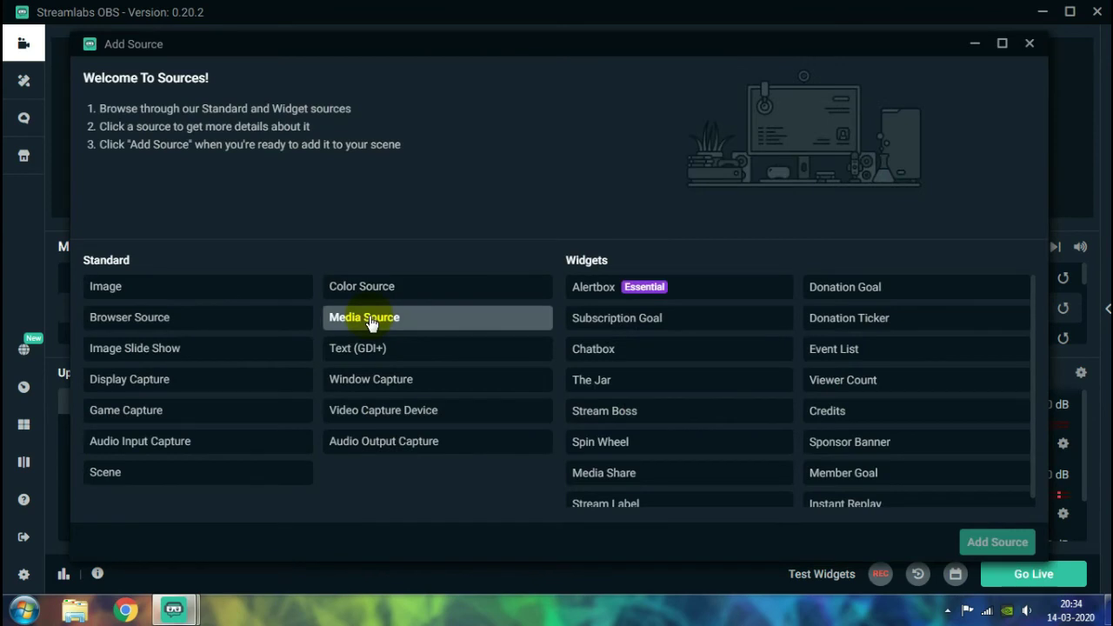
click(346, 320)
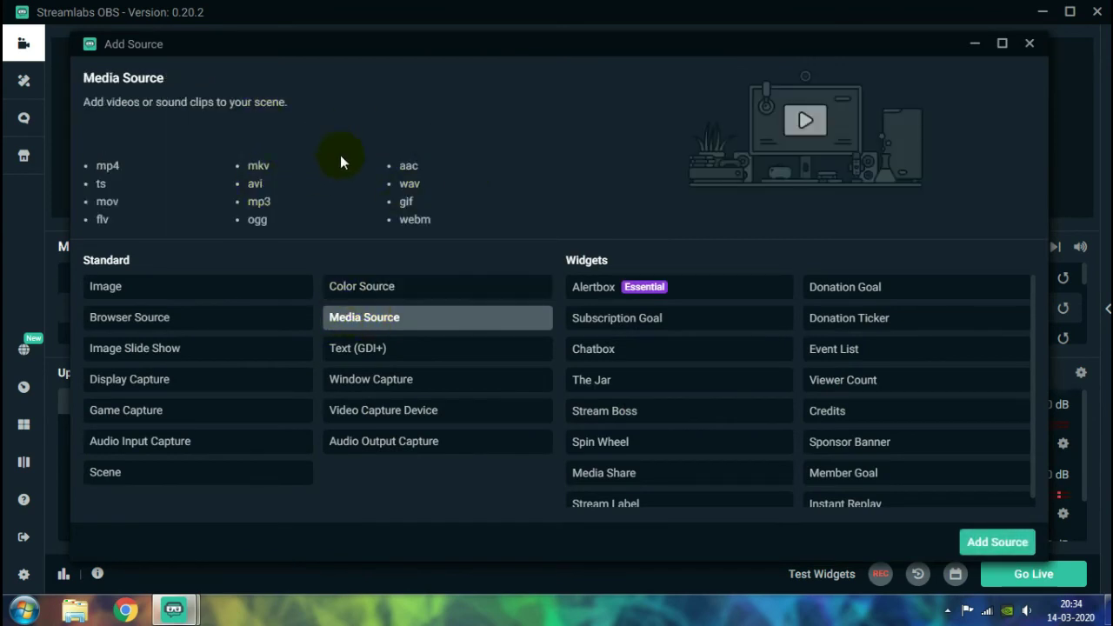
click(995, 542)
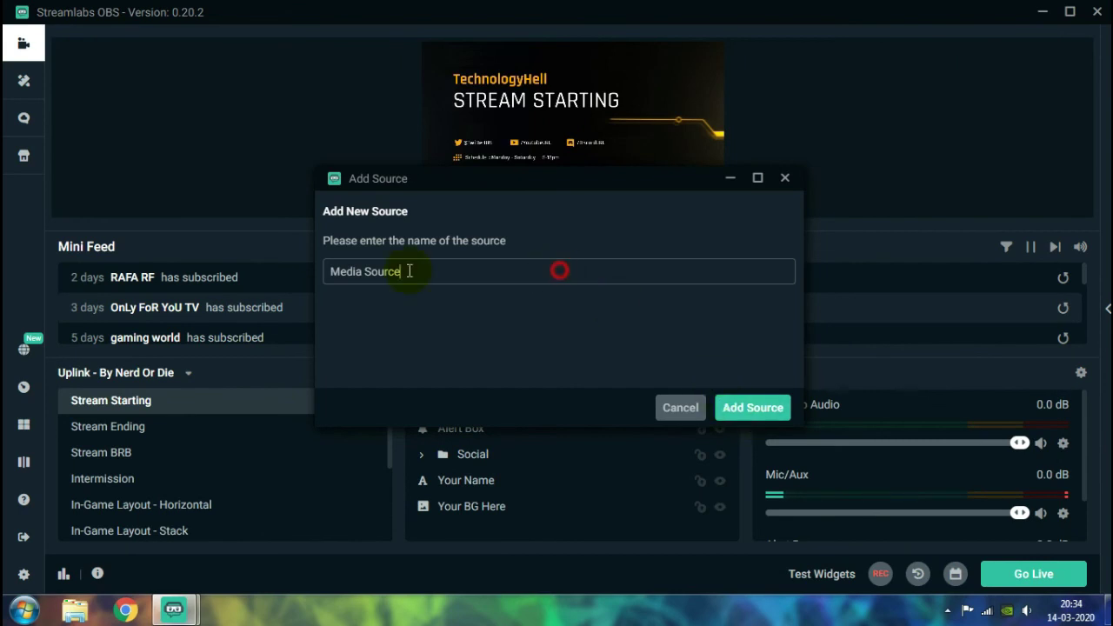
triple_click(383, 273)
text(BGM)
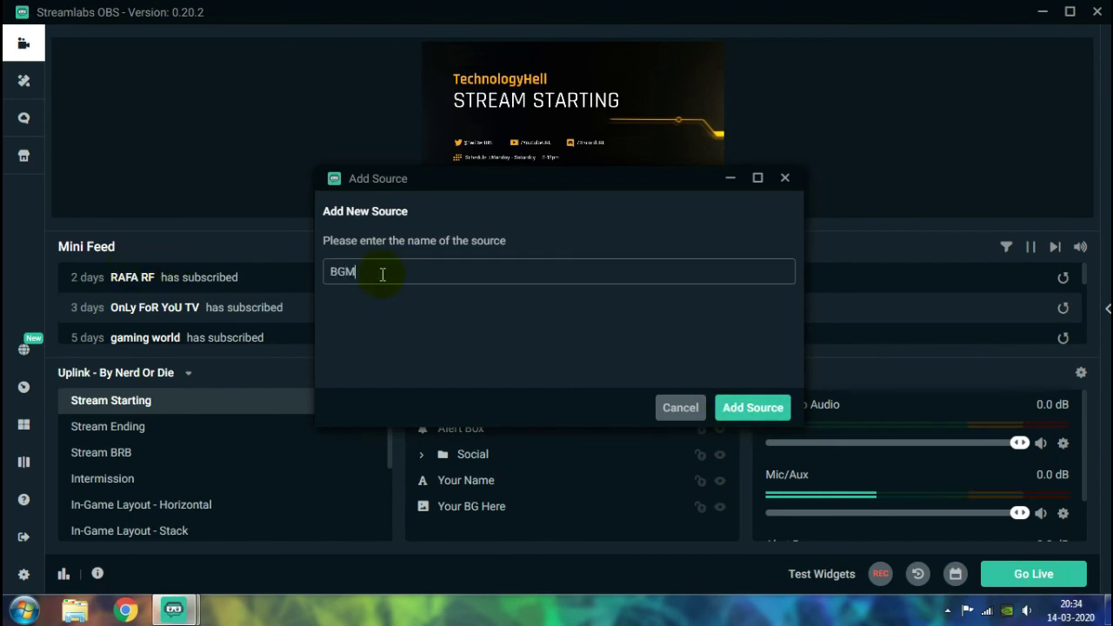
click(787, 419)
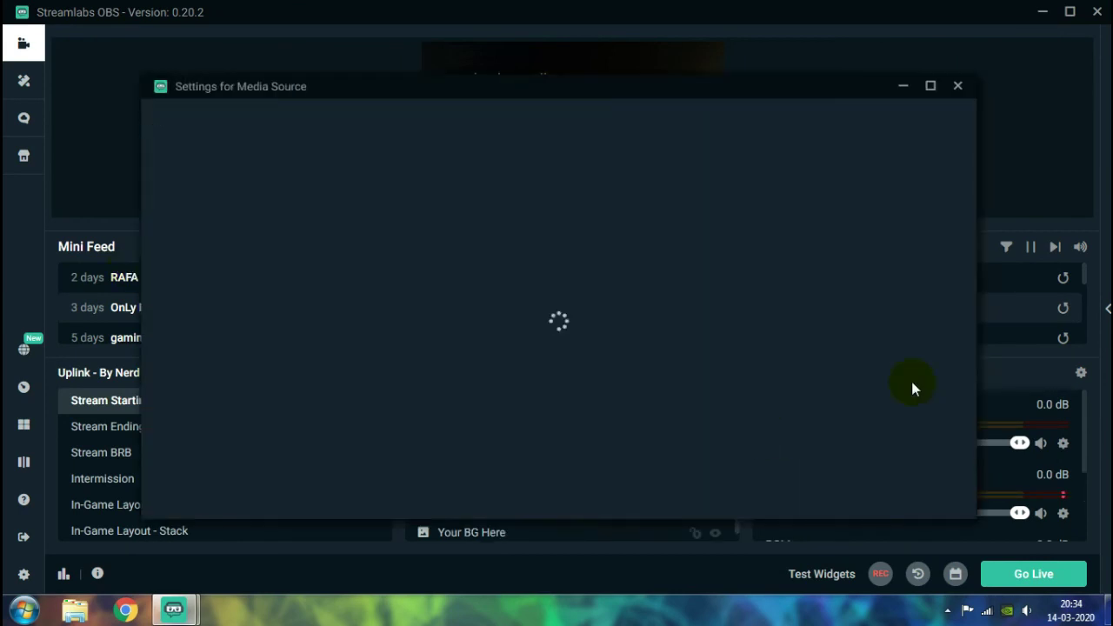
- Load Eclipse.mp3 from D:\YouTube\BKGRND Audio as the local file of the BGM media source and save its settings
click(931, 311)
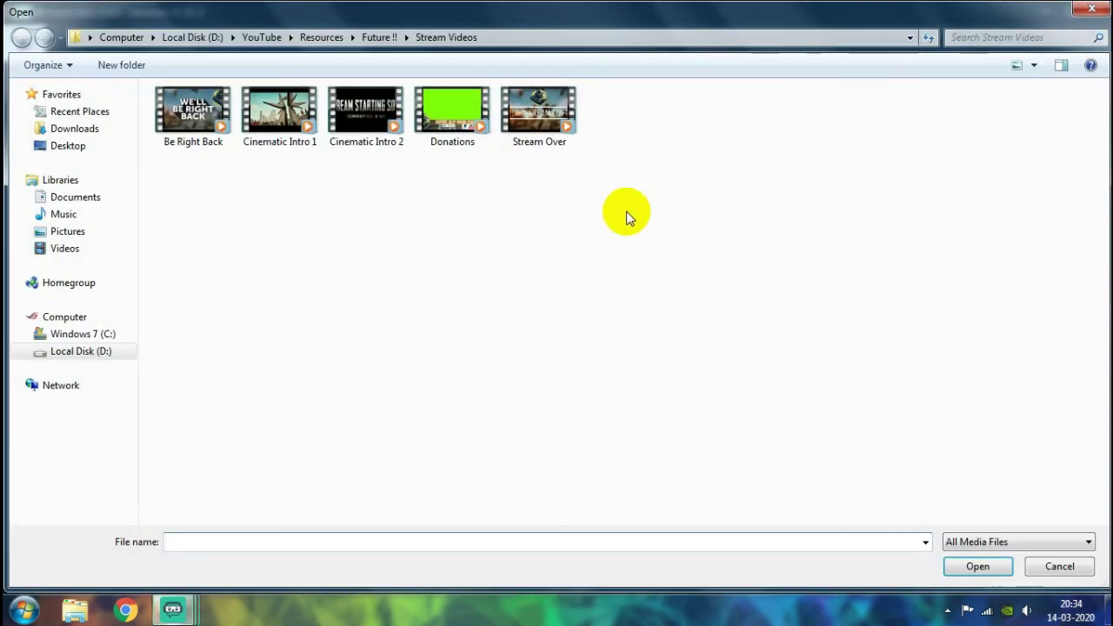
click(323, 37)
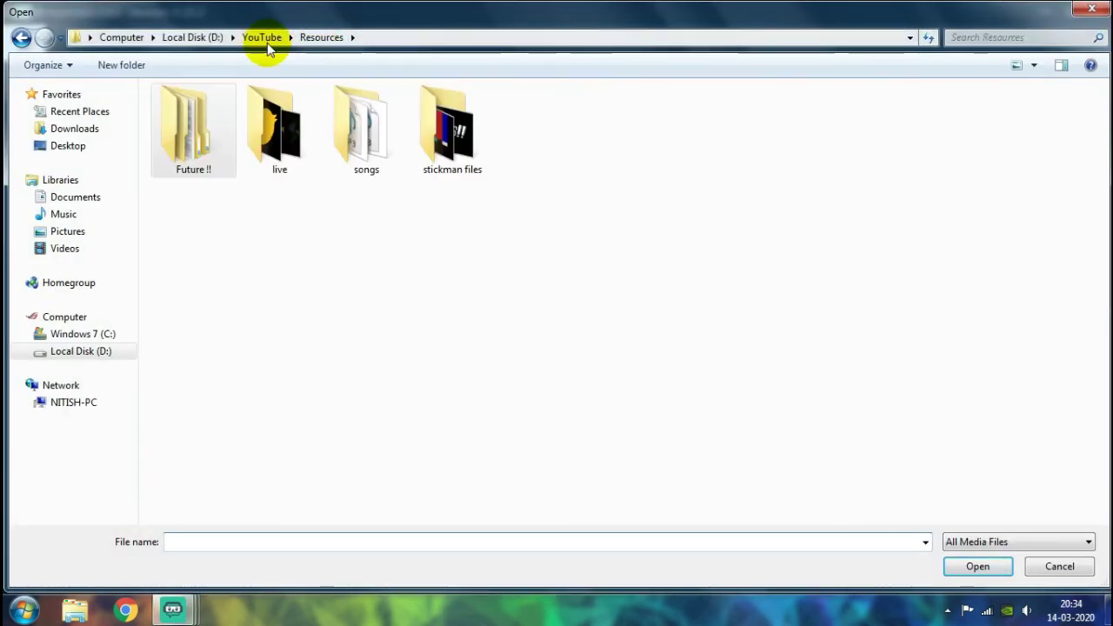
click(266, 37)
double_click(223, 211)
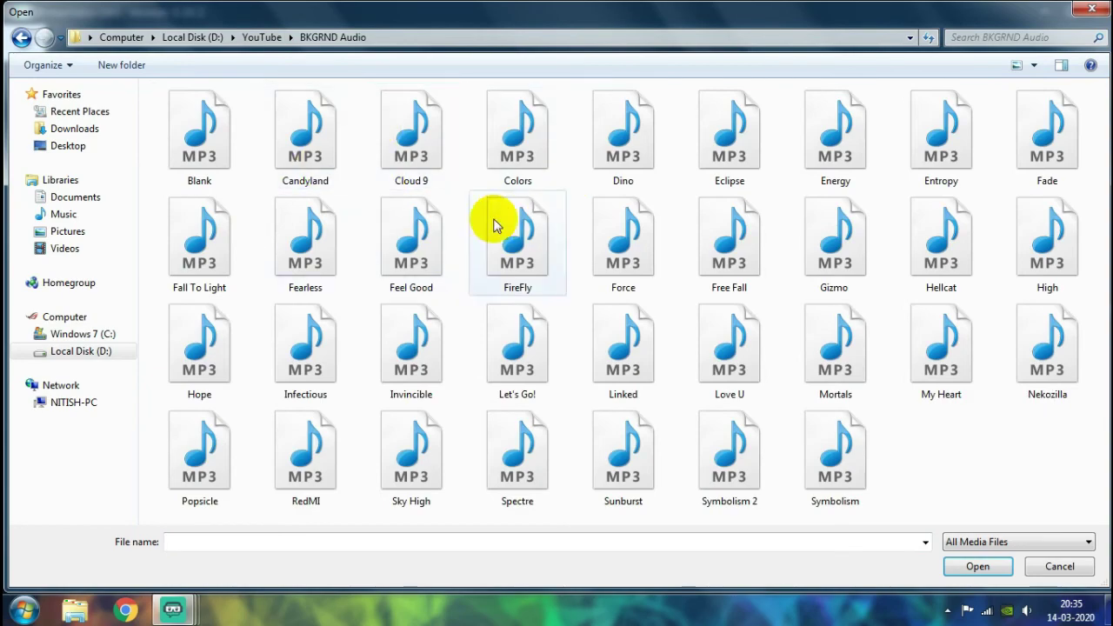
double_click(726, 139)
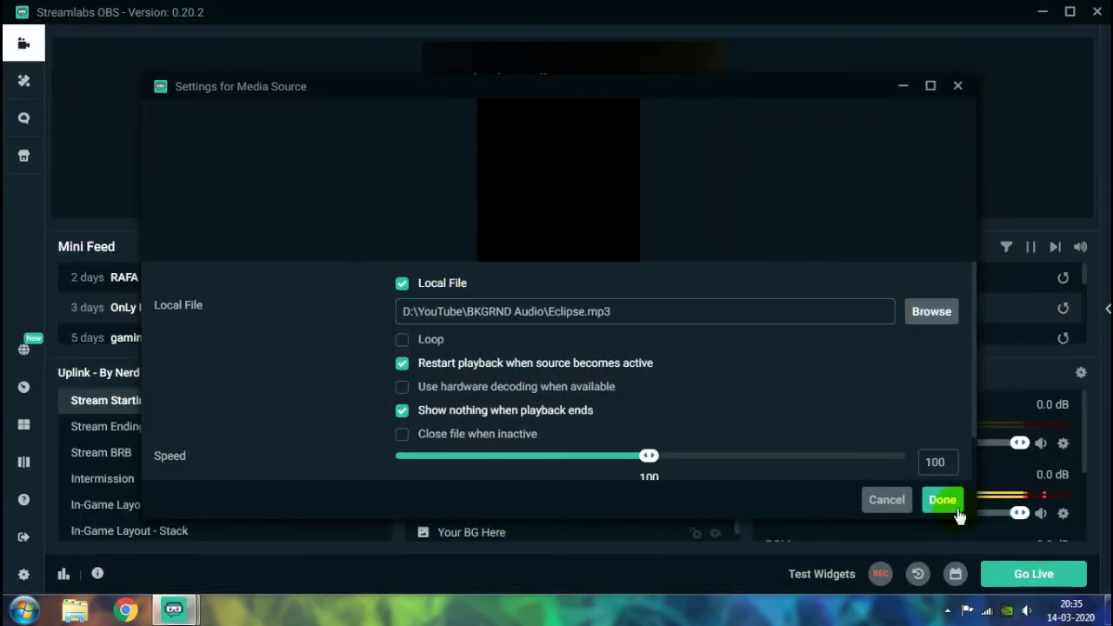
click(954, 508)
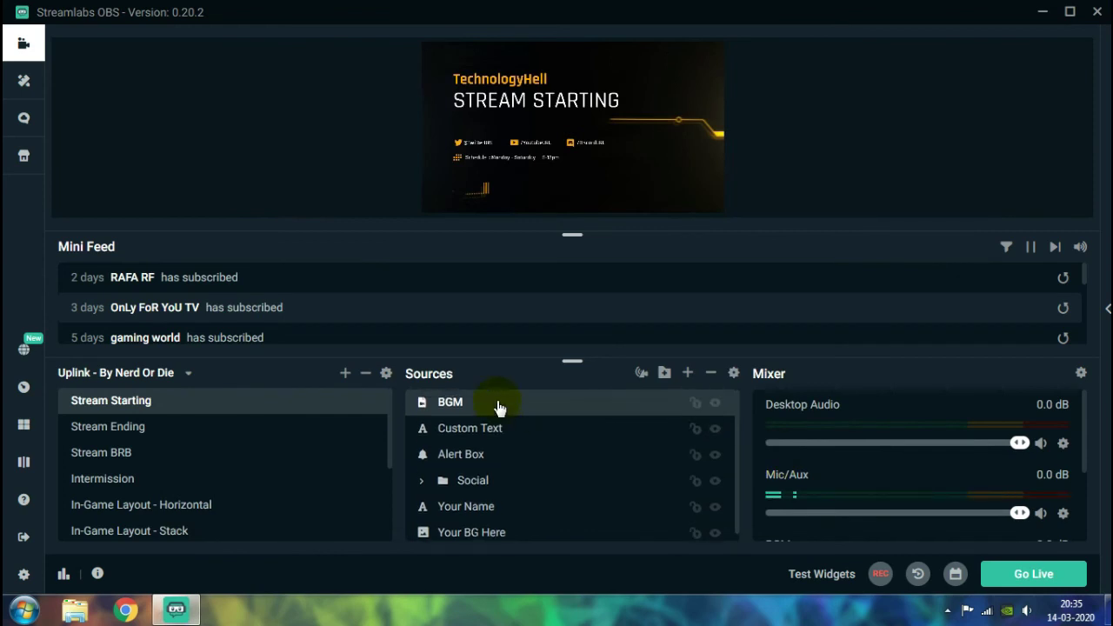
- Check the BGM channel's audio level in the mixer
scroll(826, 469, down, 3)
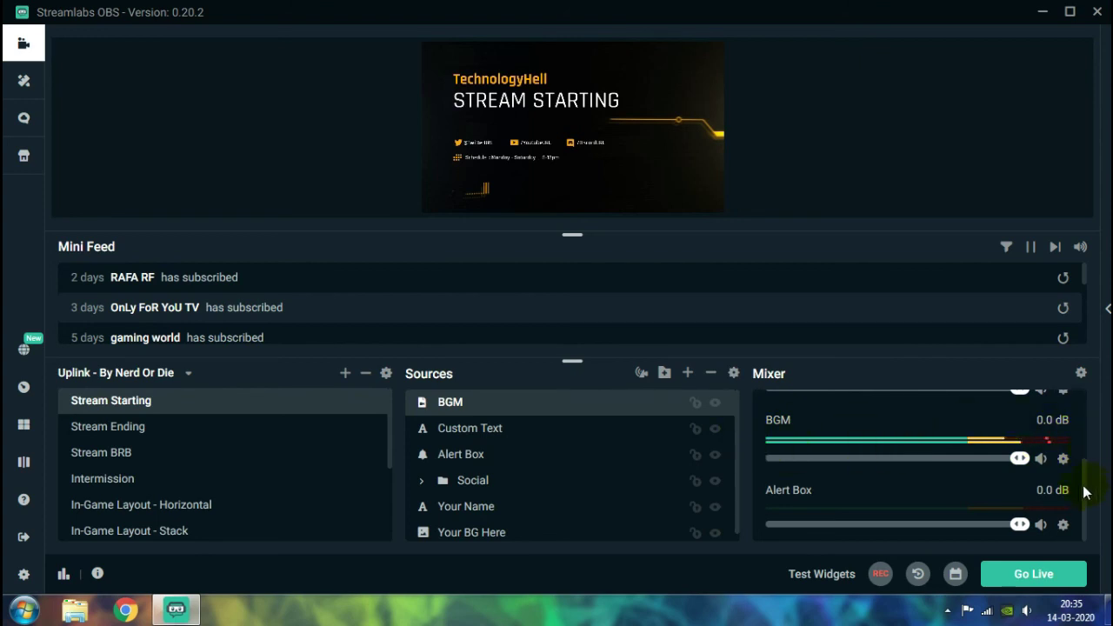
drag(1085, 493, 1078, 409)
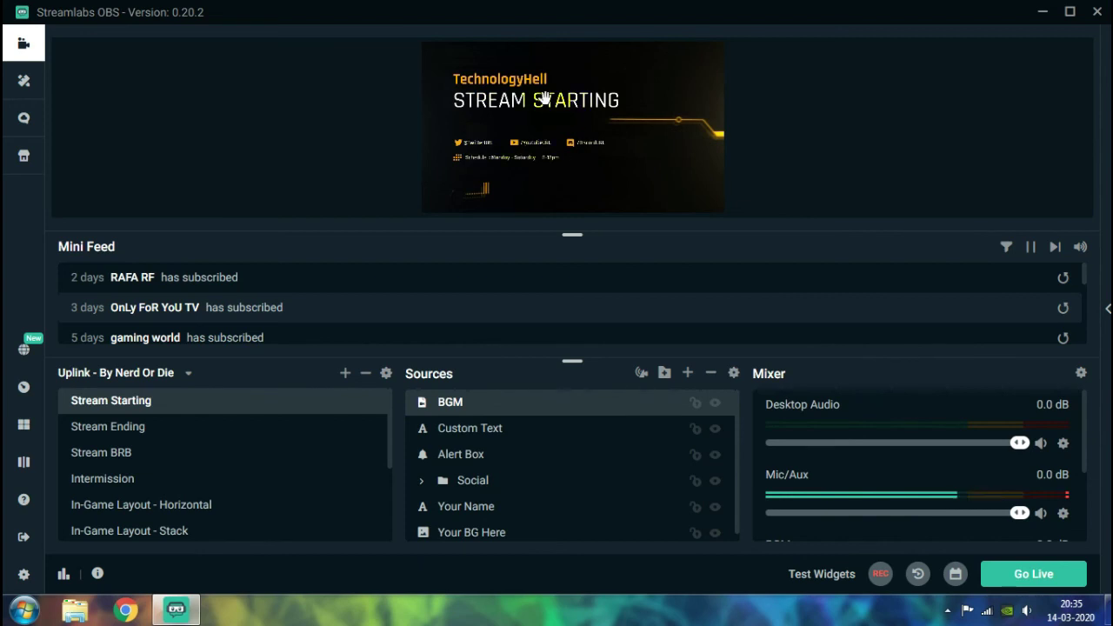
scroll(872, 438, down, 3)
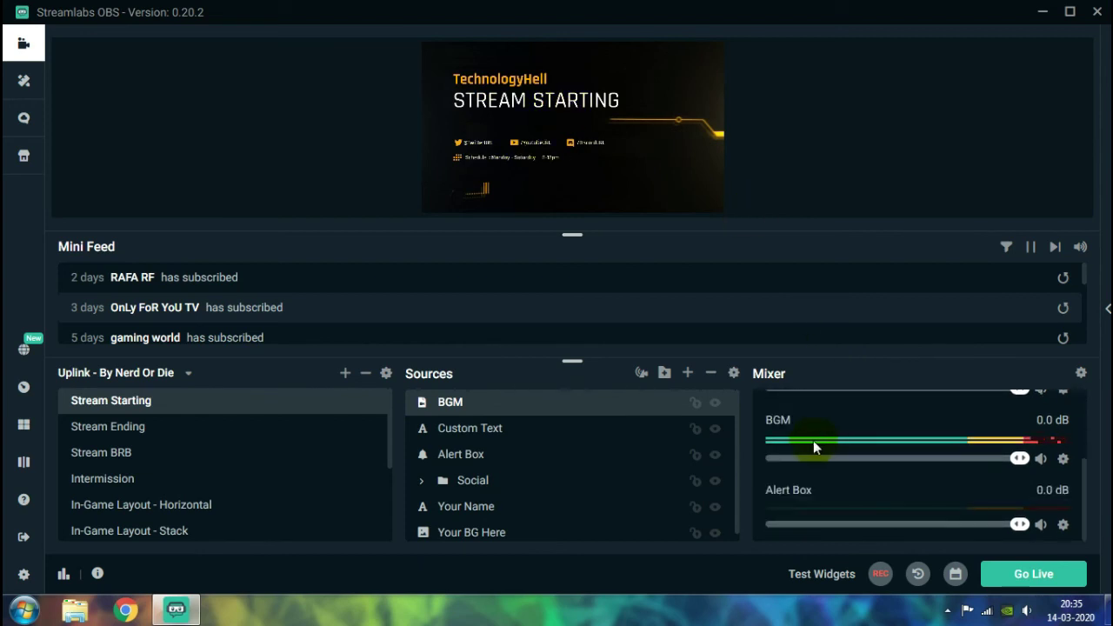
scroll(813, 447, up, 3)
- Examine the Stream Starting scene's Your BG Here and Your Name sources and the Social group's YoutubeURL, Icon - Discord and TwitterURL items
click(468, 146)
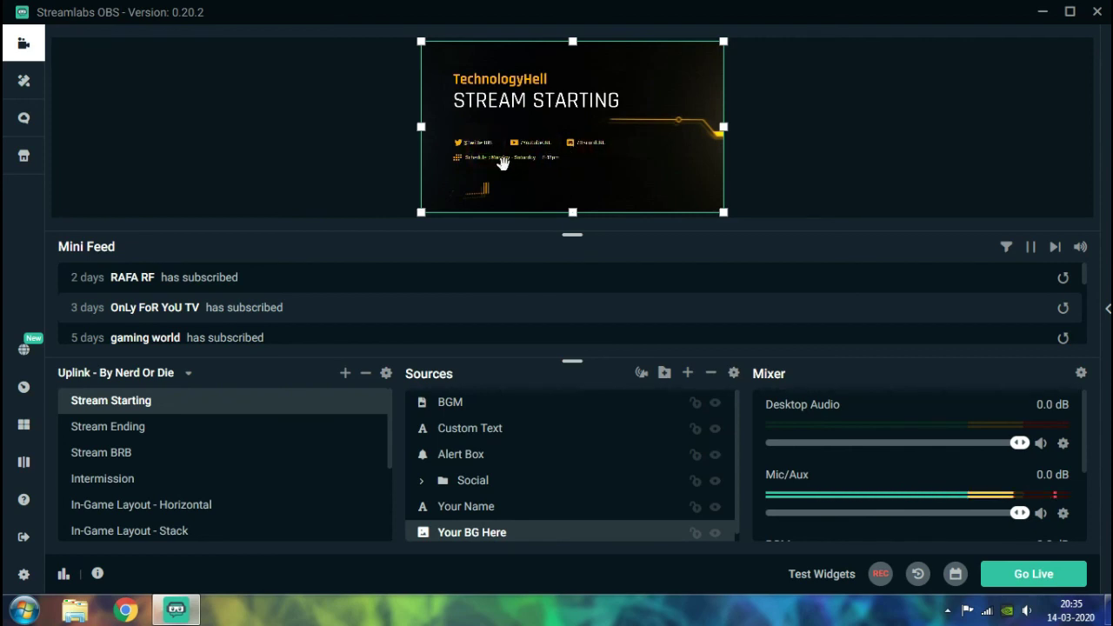
click(498, 164)
click(795, 139)
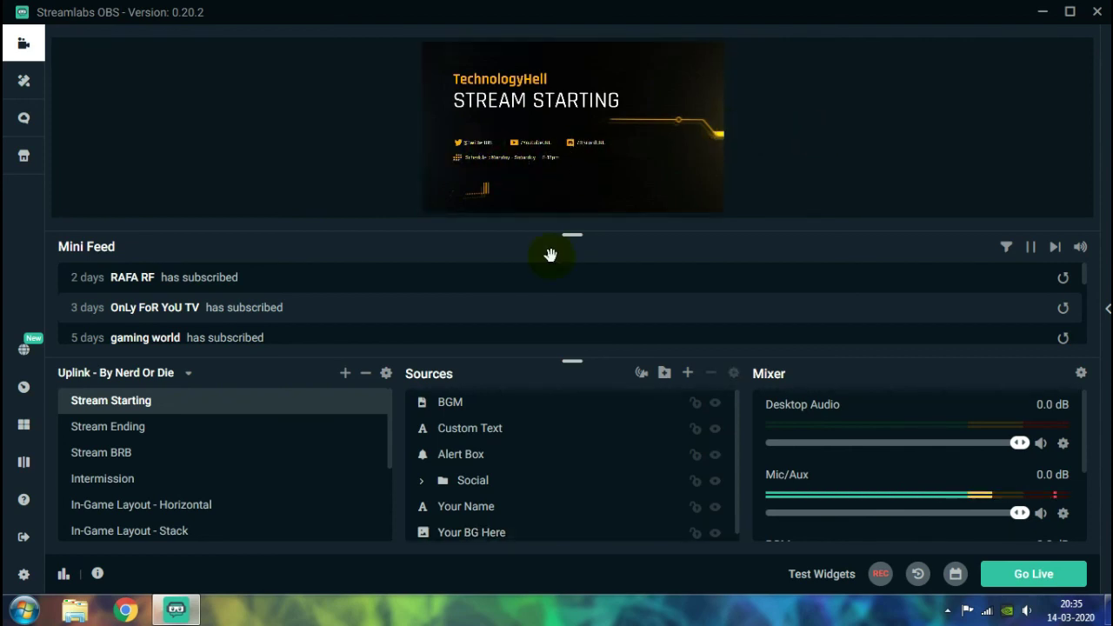
scroll(504, 304, down, 5)
click(487, 506)
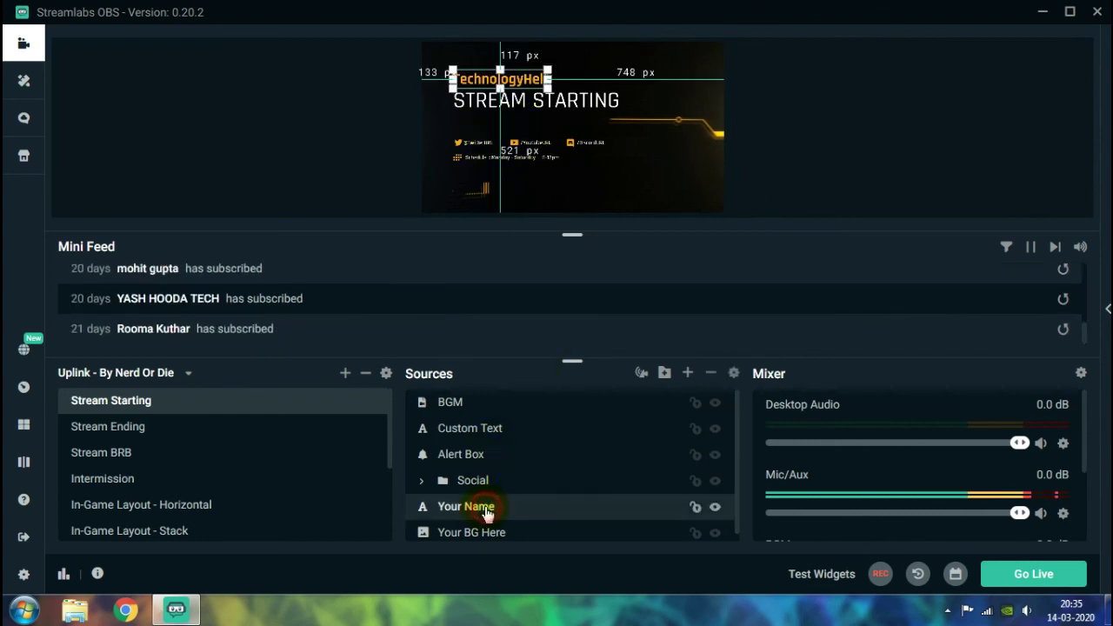
scroll(495, 478, down, 1)
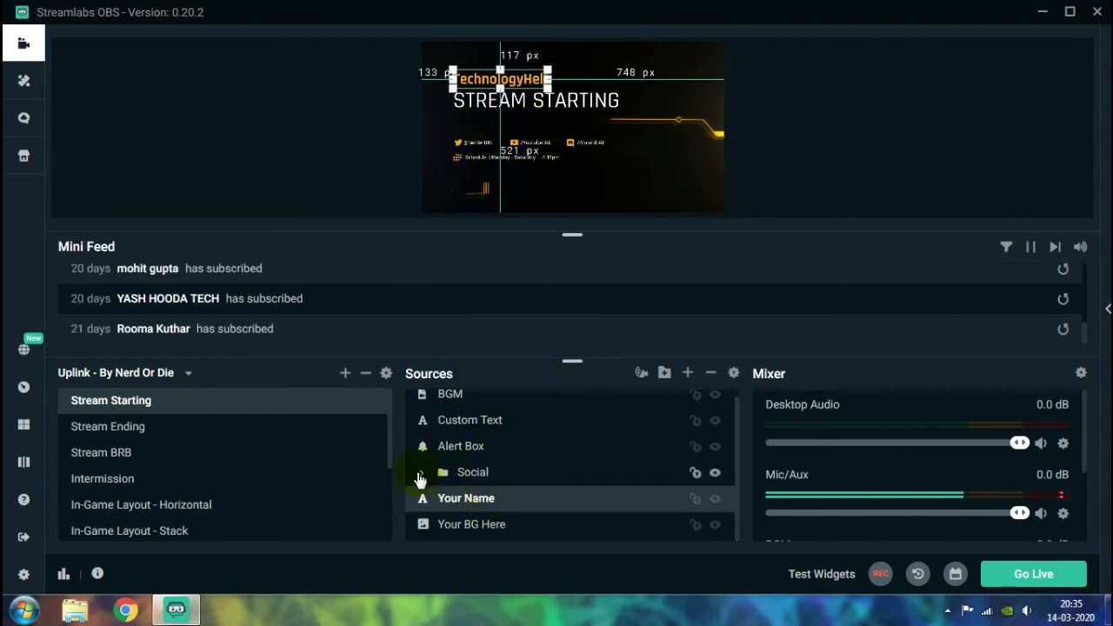
click(422, 474)
scroll(526, 474, down, 4)
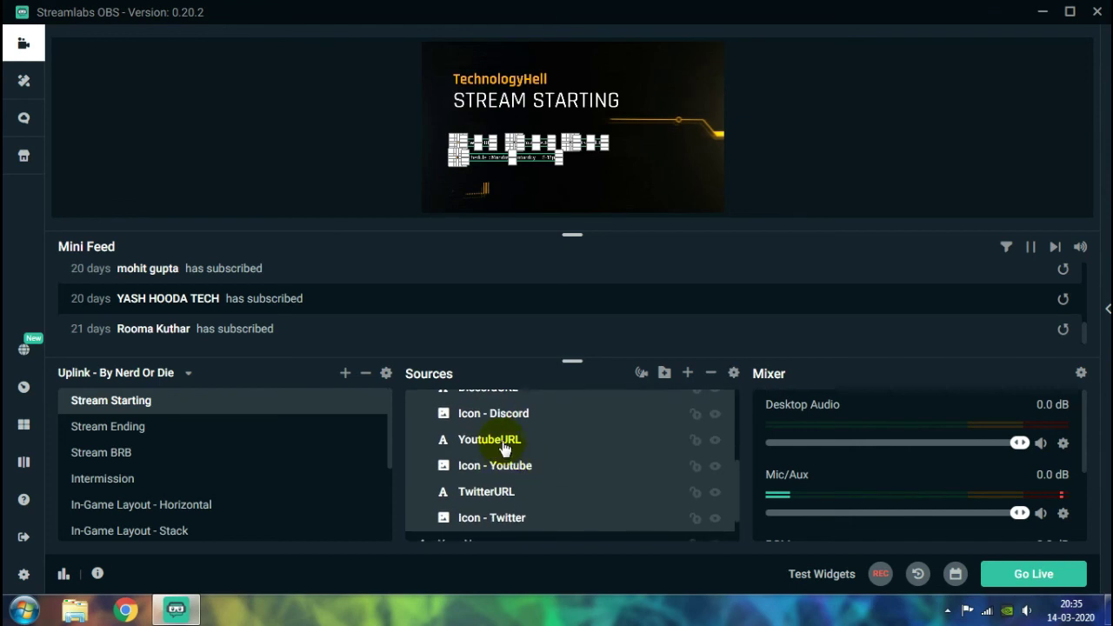
click(504, 442)
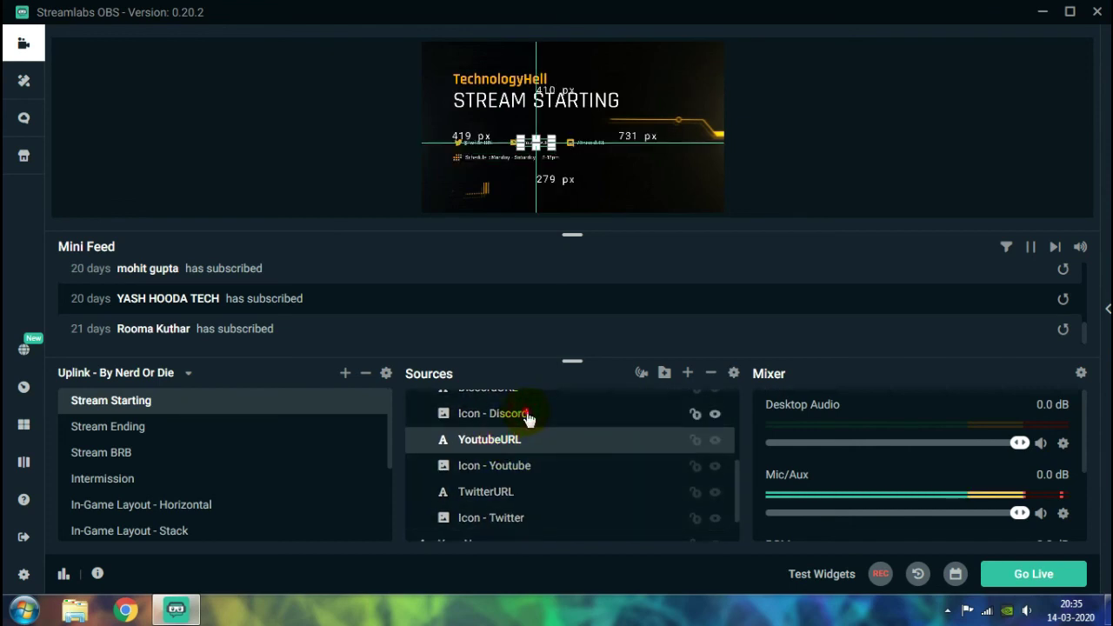
click(522, 418)
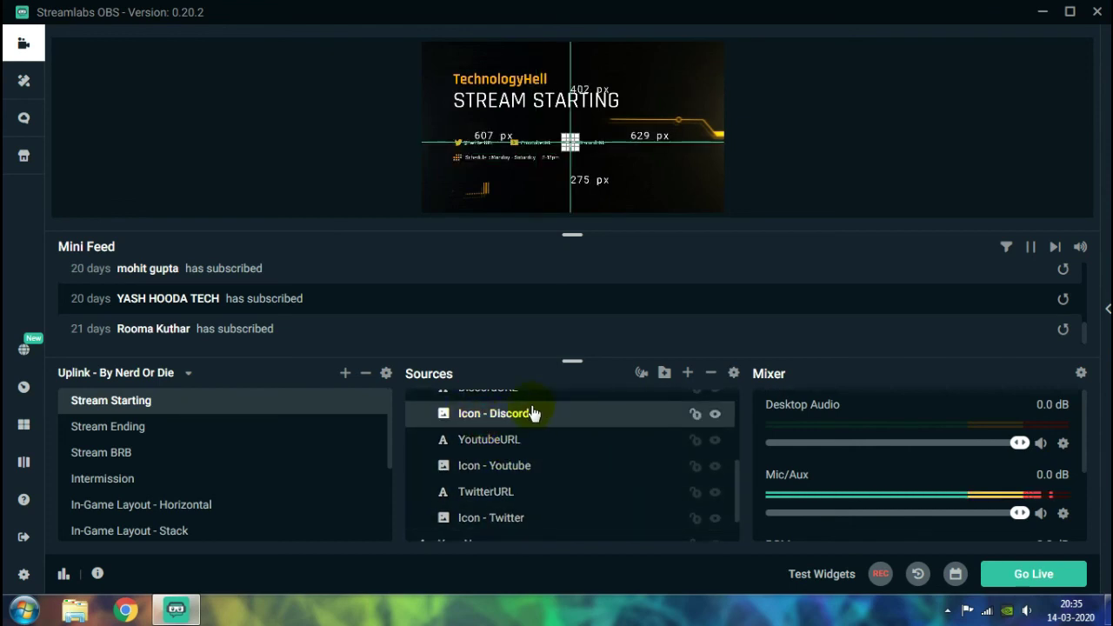
click(517, 443)
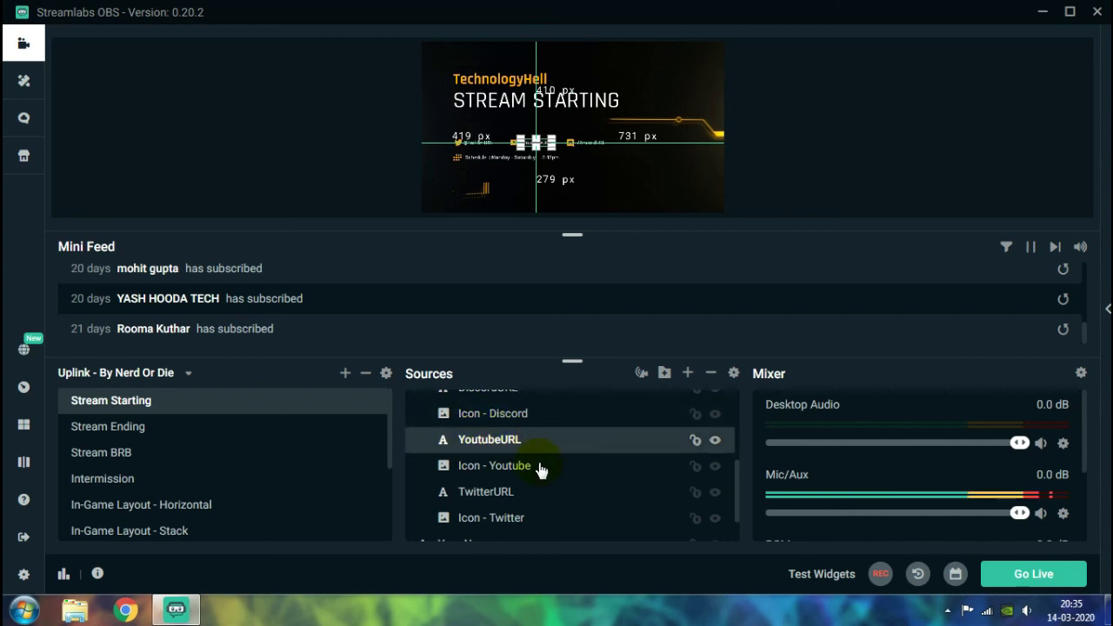
click(494, 493)
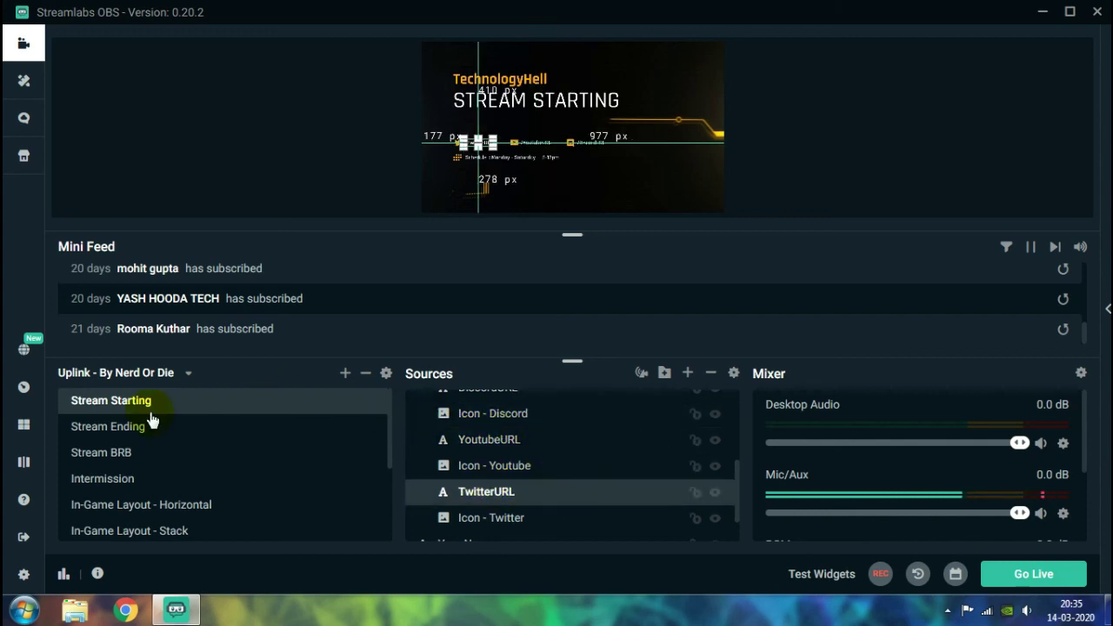
- Compare the previews of the Stream Ending, Stream Starting and Stream BRB scenes
click(112, 428)
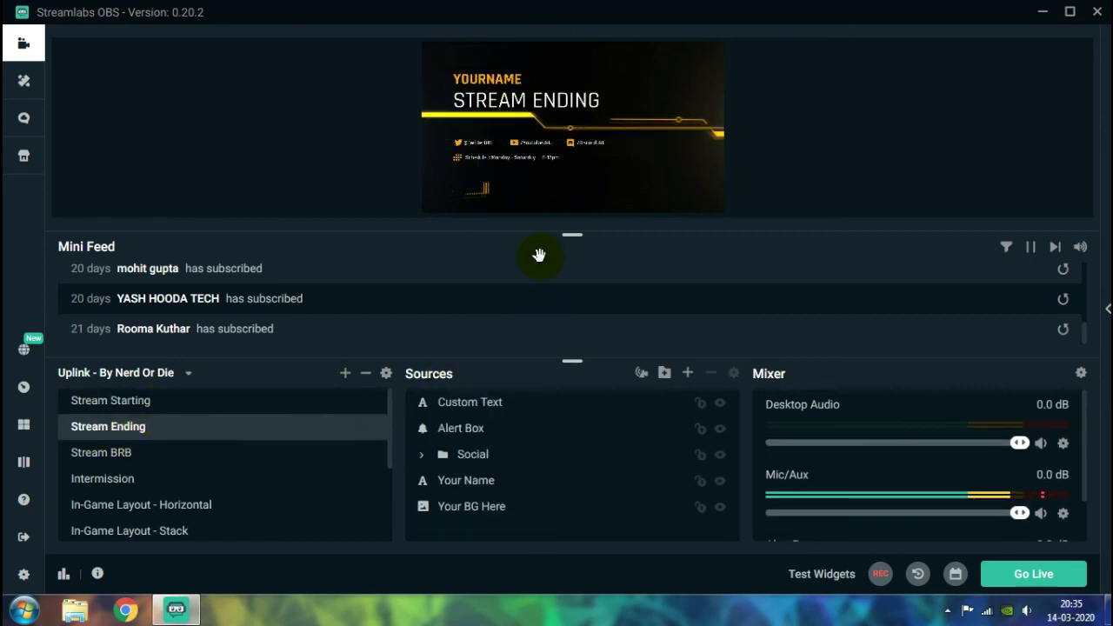
click(108, 401)
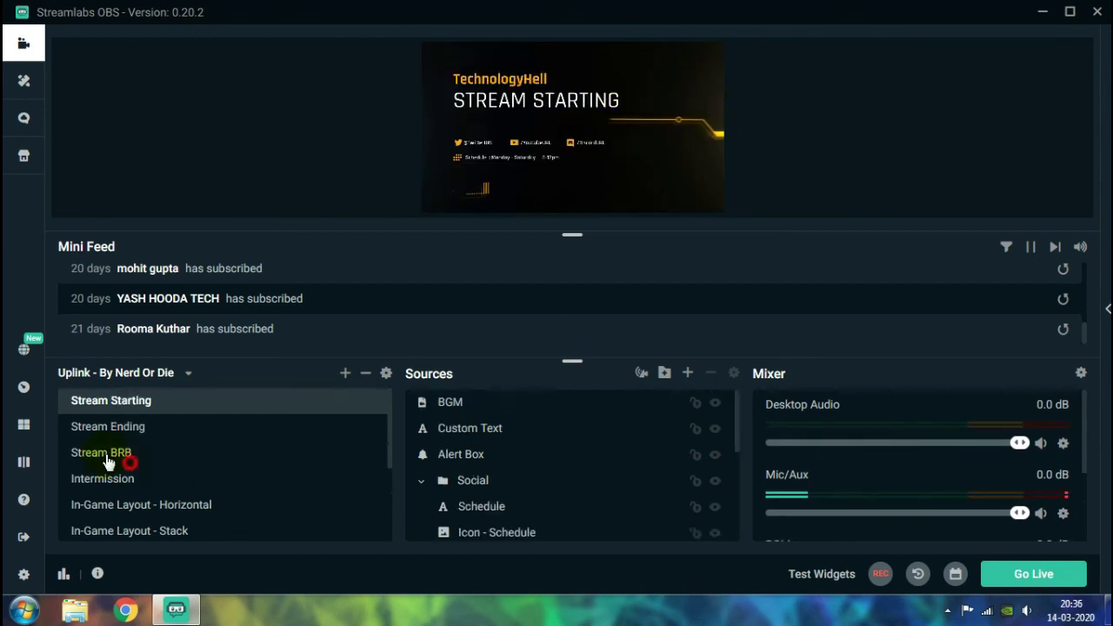
click(109, 456)
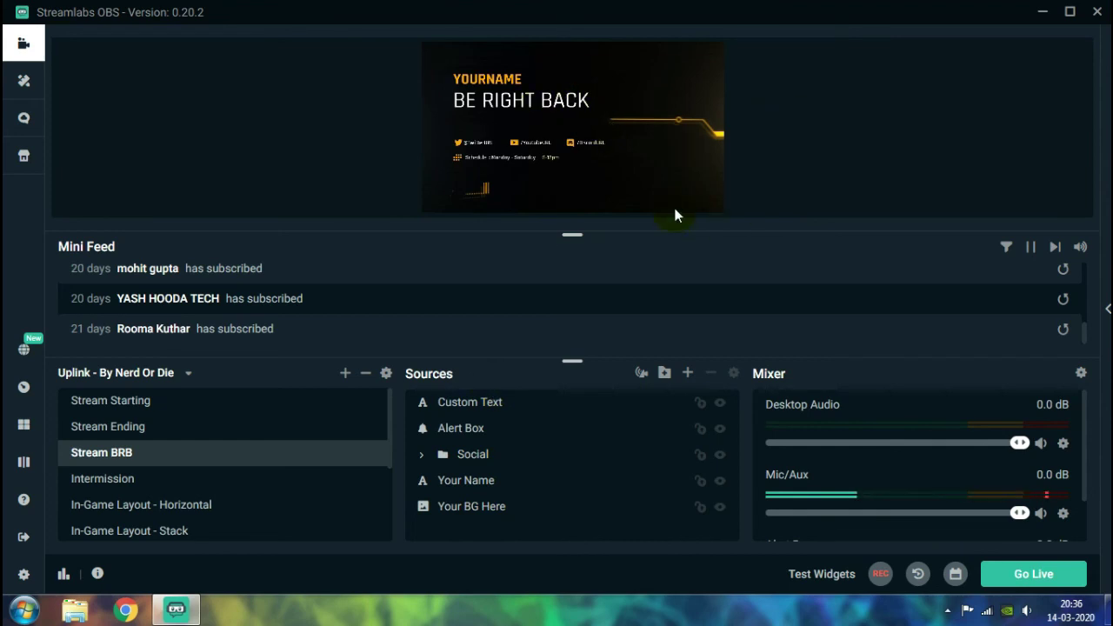
- Remove the Webcam 16:9 source from the In-Game Layout - Horizontal scene
scroll(318, 419, down, 3)
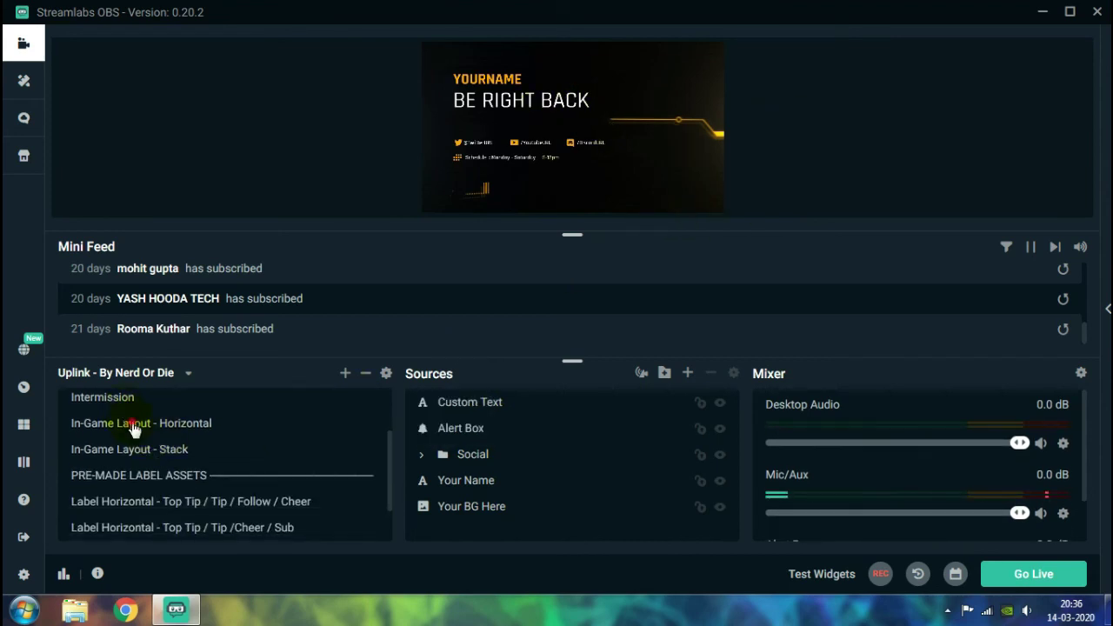
click(165, 423)
click(450, 430)
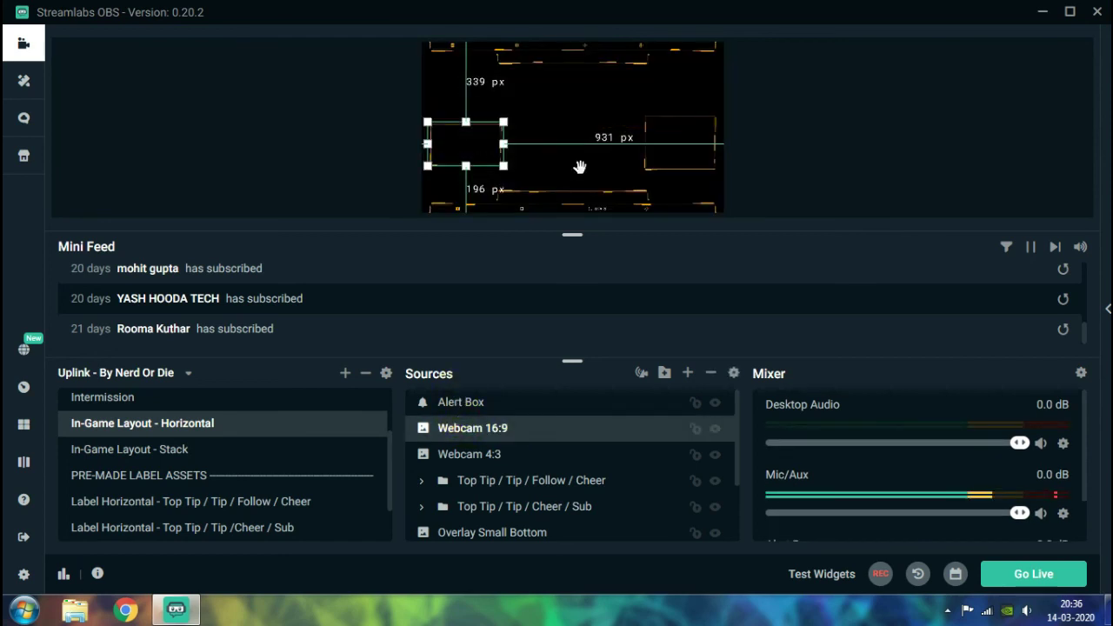
click(554, 61)
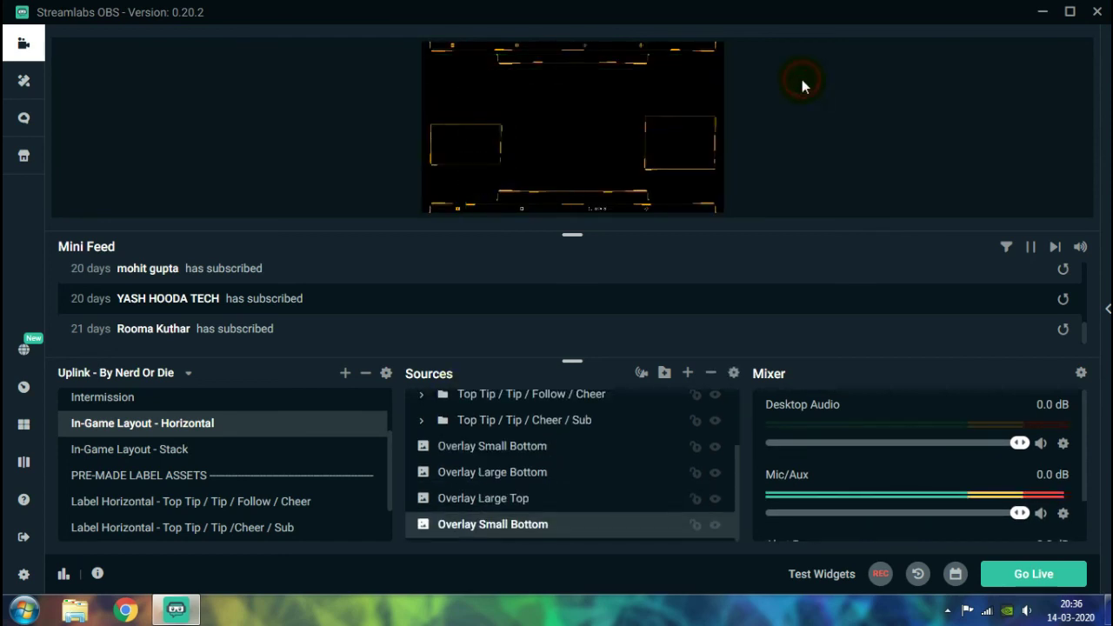
click(803, 87)
scroll(625, 483, up, 2)
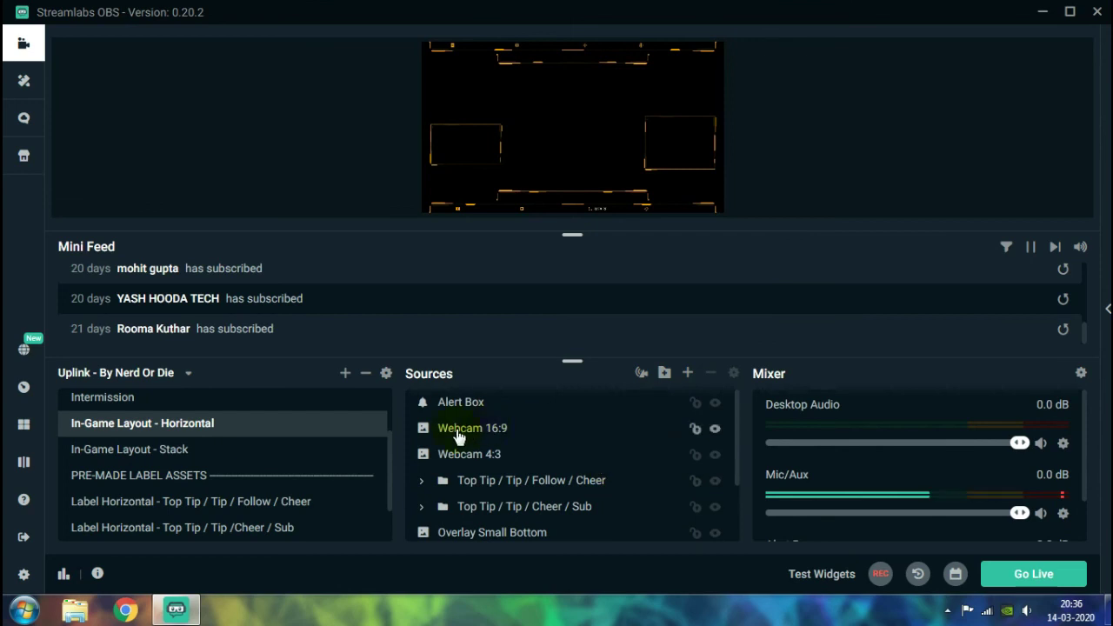
click(458, 433)
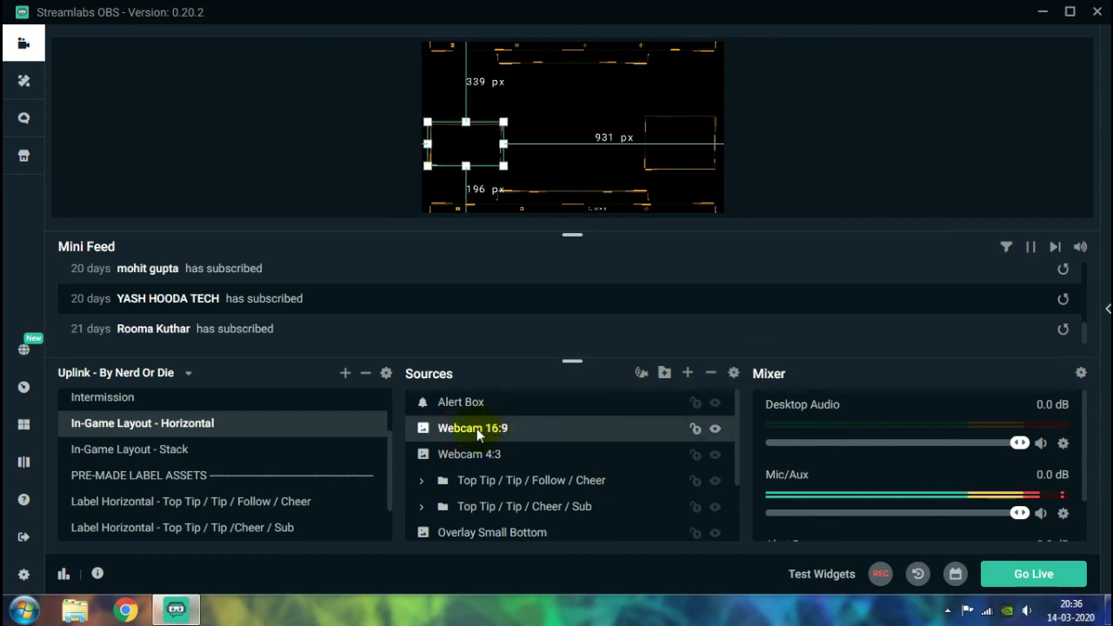
key(Delete)
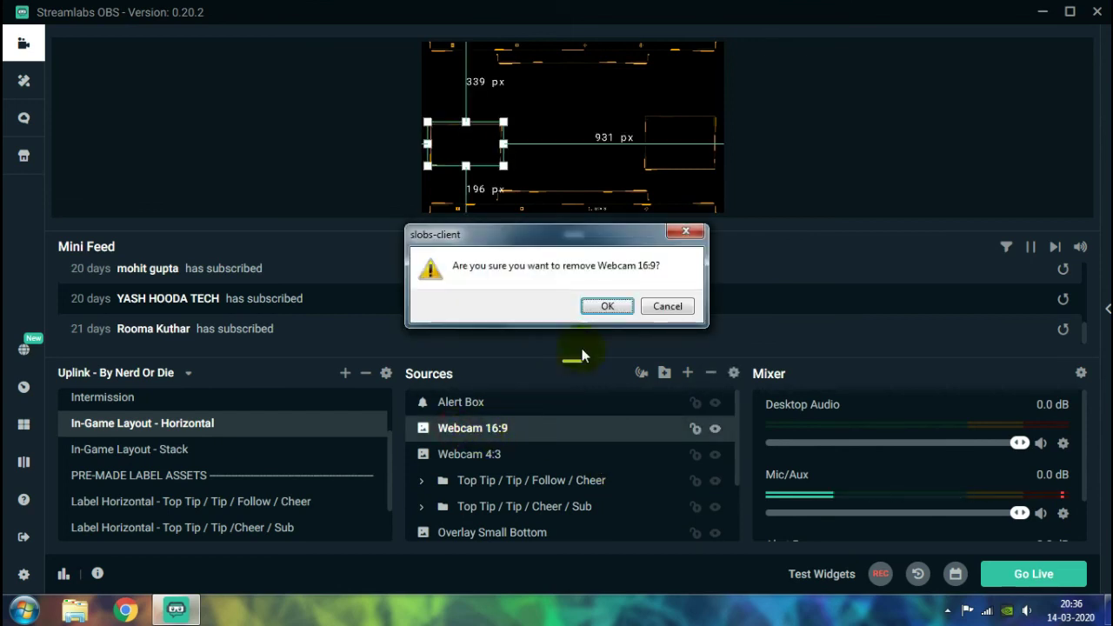
click(606, 310)
- Remove the lowest Overlay Small Bottom source and the Overlay Large Bottom source from the In-Game Layout - Horizontal scene
scroll(466, 467, down, 2)
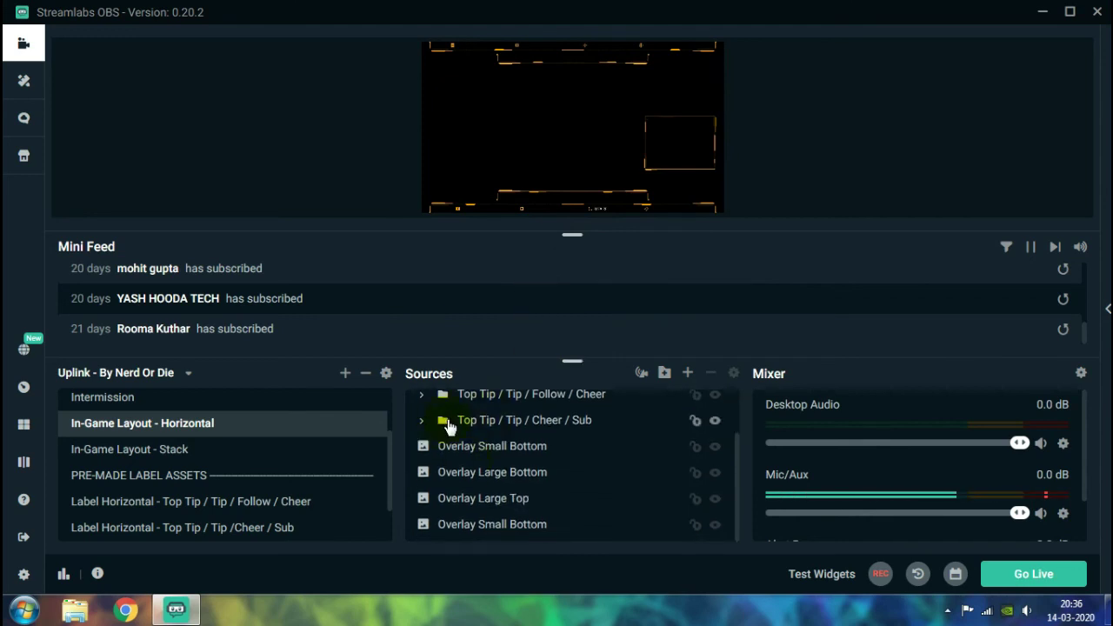
click(487, 522)
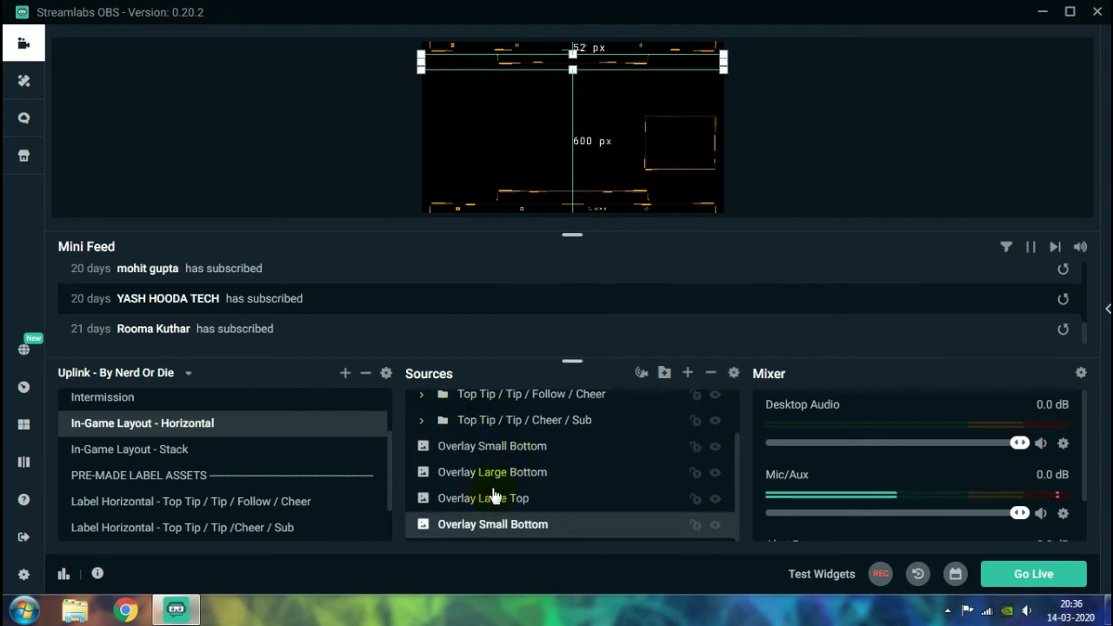
key(Delete)
key(Return)
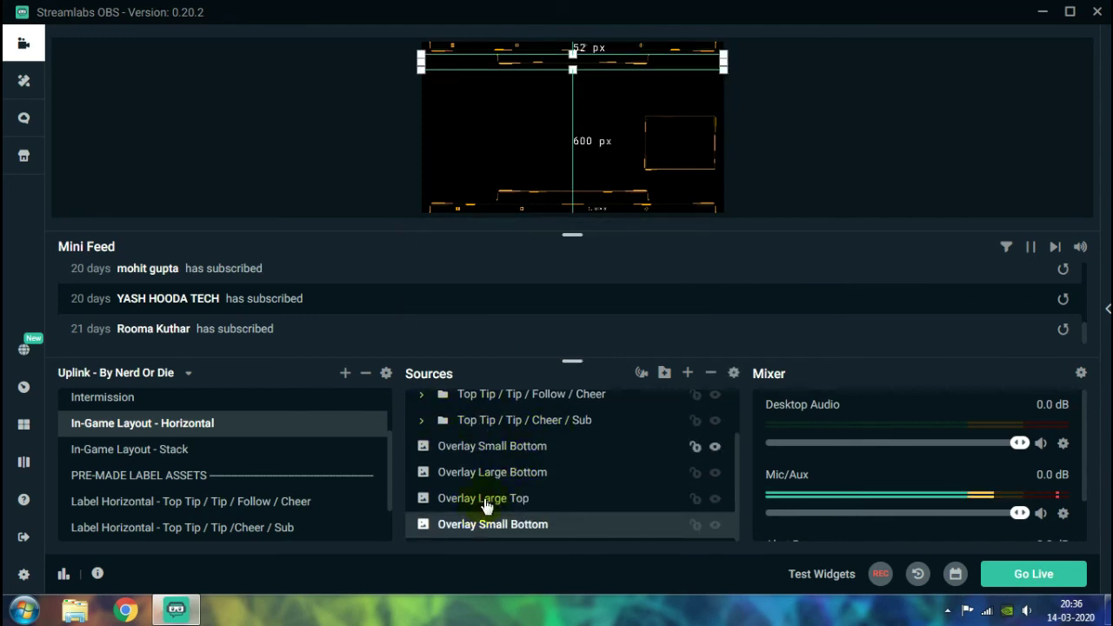
click(489, 500)
key(Delete)
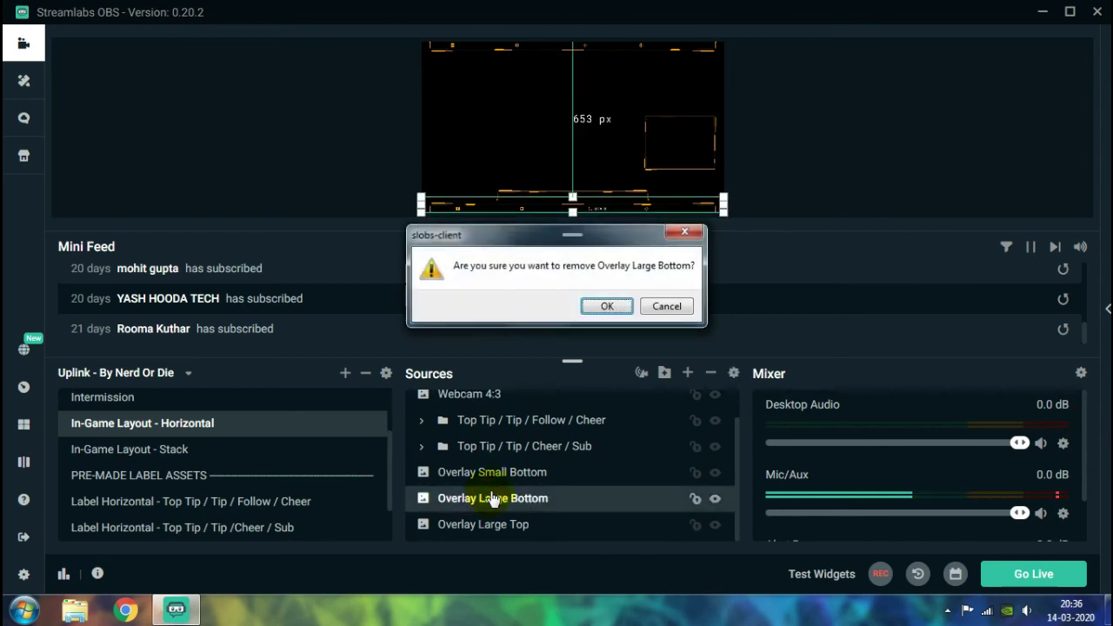
key(Return)
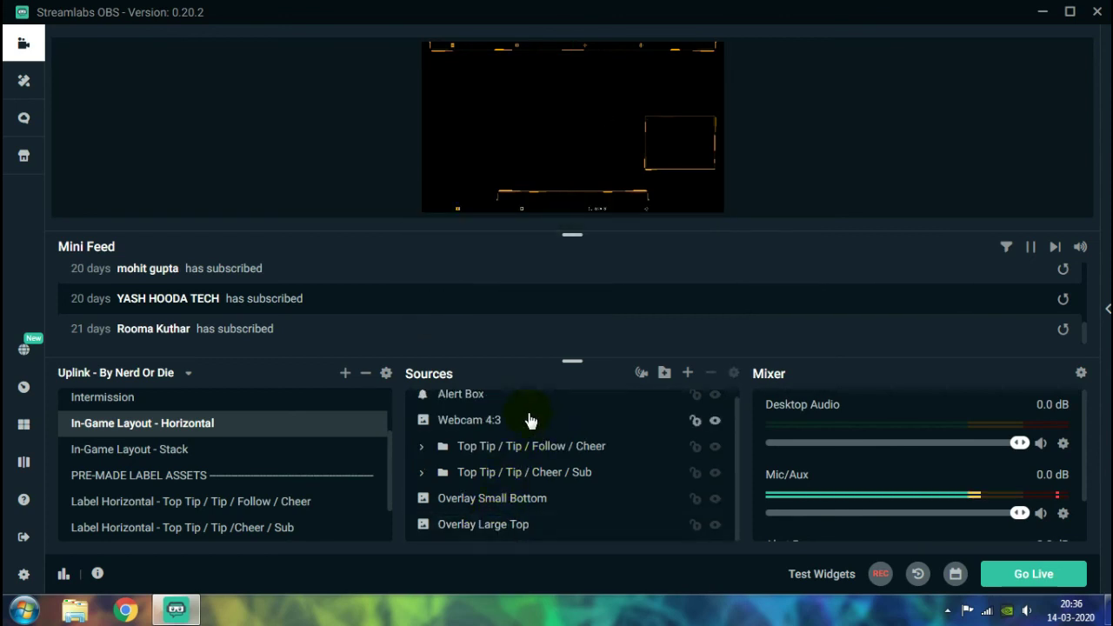
- Switch to the In-Game Layout - Stack scene and look over the pre-made label assets in the scene list
click(249, 448)
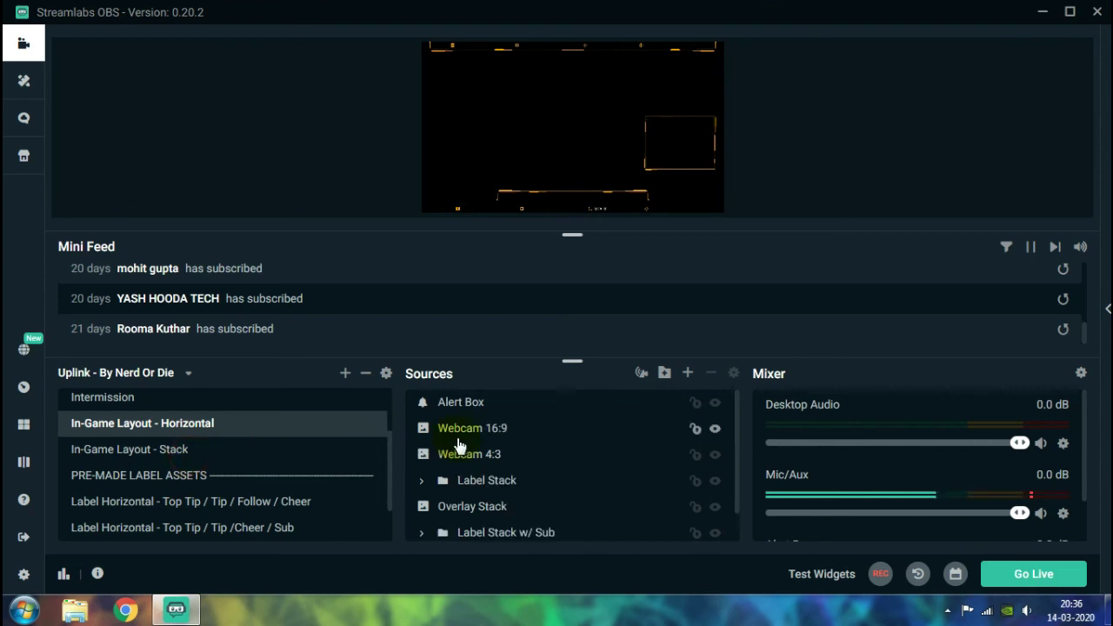
scroll(255, 478, down, 2)
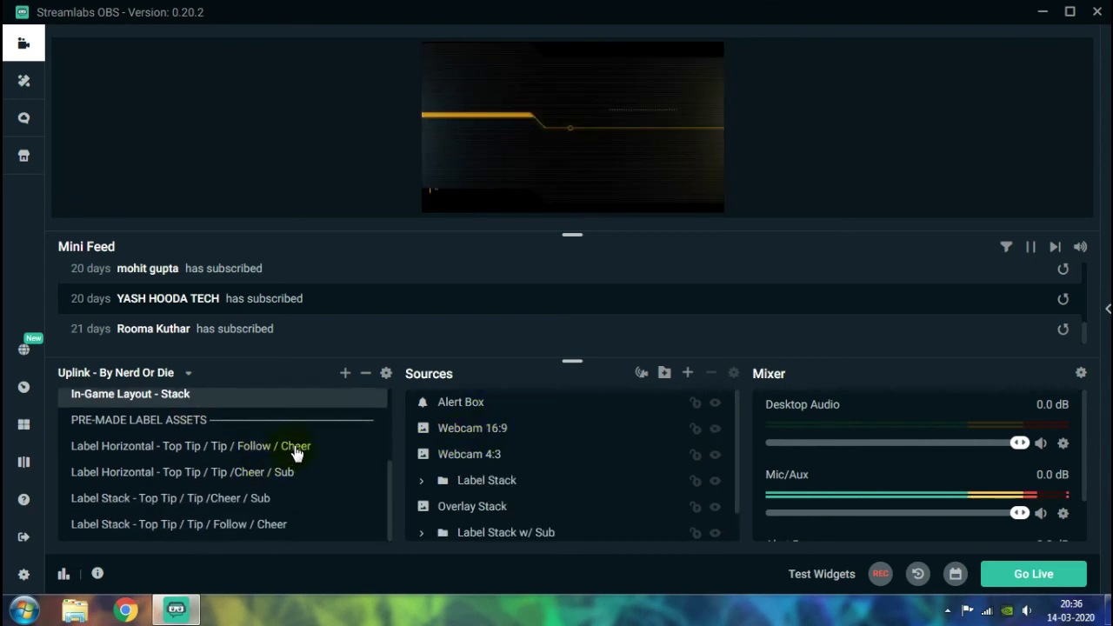